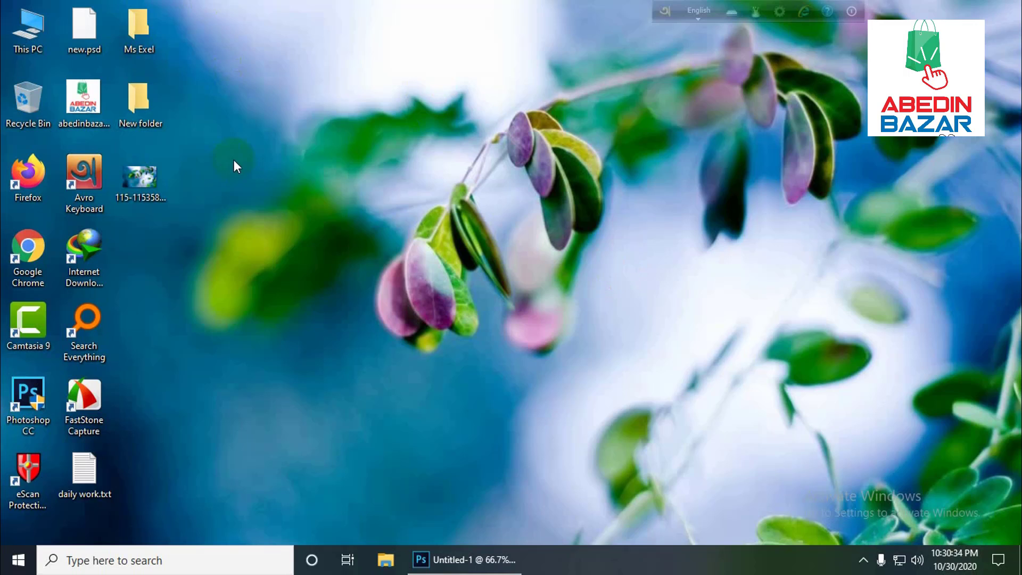
Step: Refresh the desktop and switch to the blank Untitled-1 document open in Photoshop
{"action": "right_click", "coordinate": [237, 132]}
{"action": "left_click", "coordinate": [266, 176]}
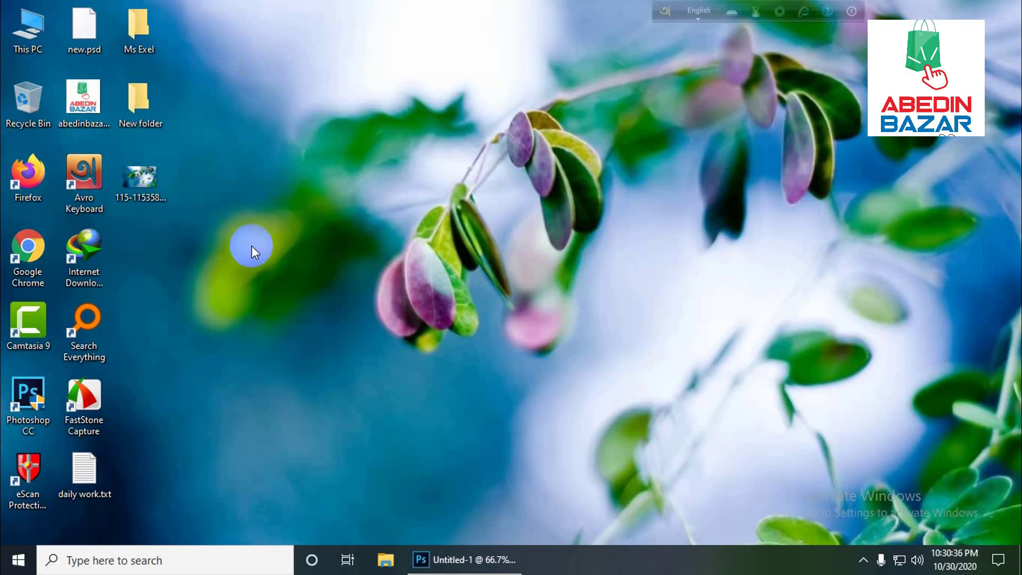
{"action": "left_click", "coordinate": [459, 560]}
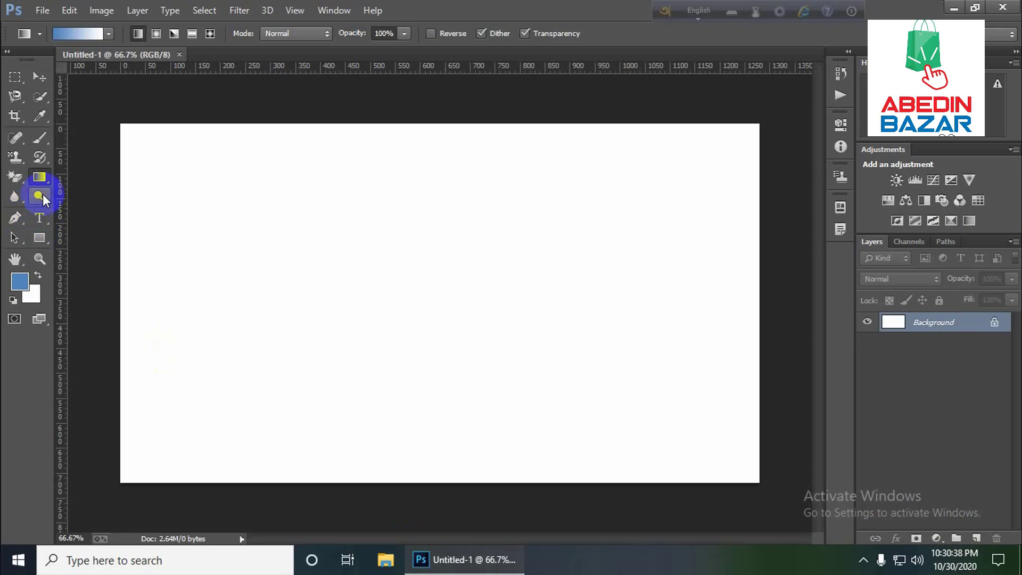
Step: Examine the tools grouped with the Gradient tool and the Magic Eraser tool, ending with the Gradient tool active
{"action": "left_click_drag", "start_coordinate": [41, 183], "coordinate": [80, 198]}
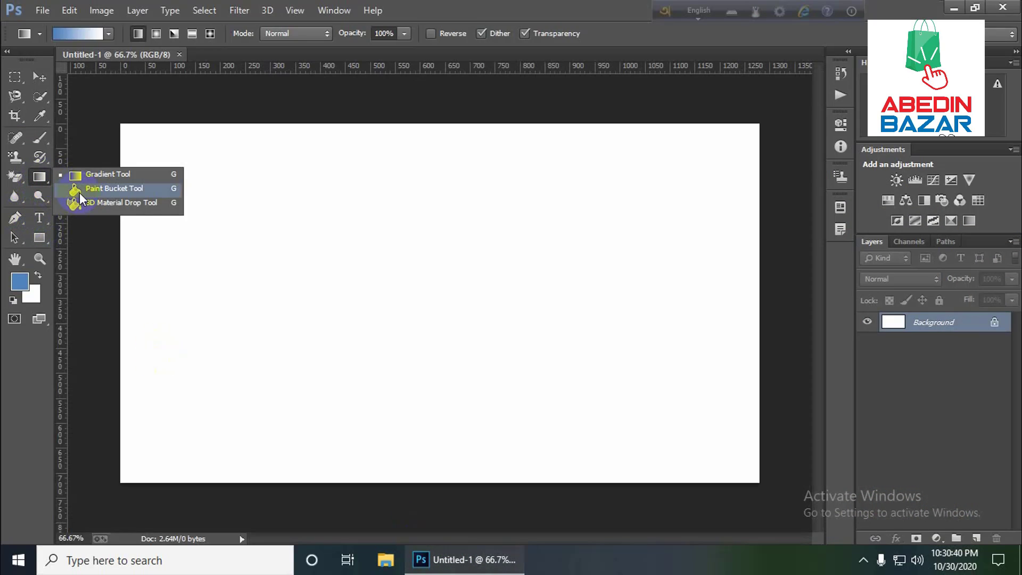
{"action": "left_click", "coordinate": [40, 174]}
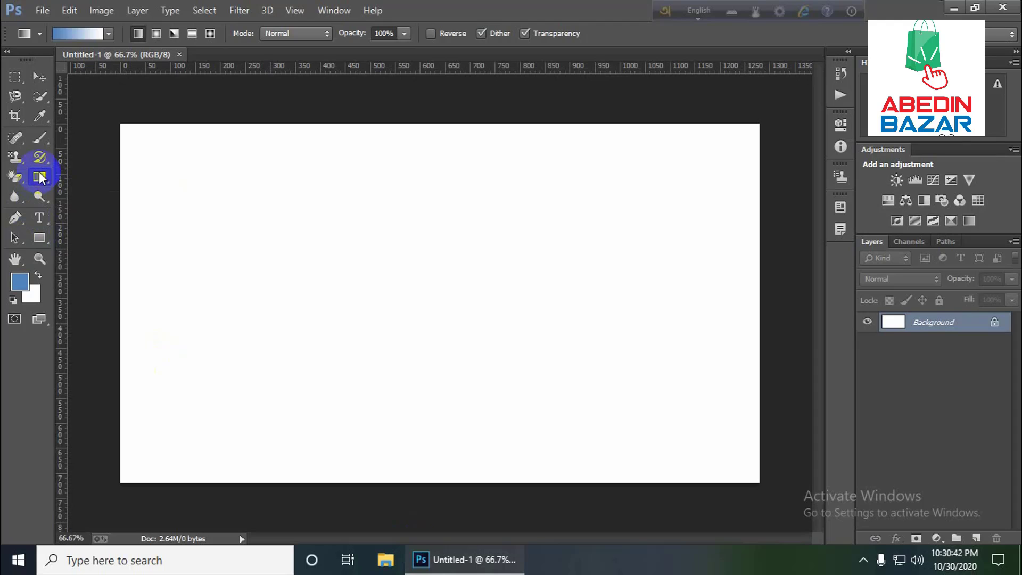
{"action": "left_click_drag", "start_coordinate": [19, 173], "coordinate": [79, 192]}
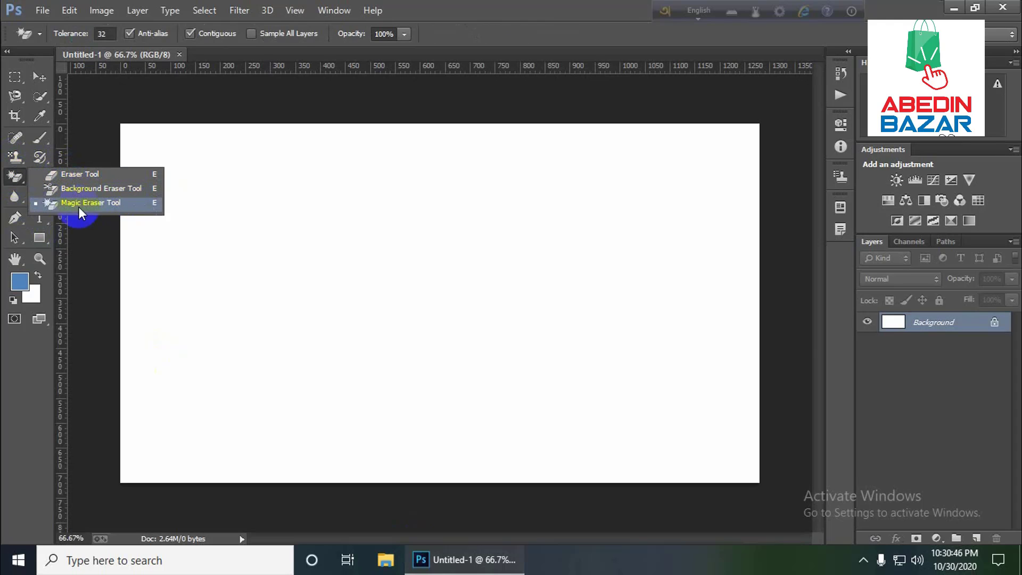
{"action": "left_click", "coordinate": [17, 181]}
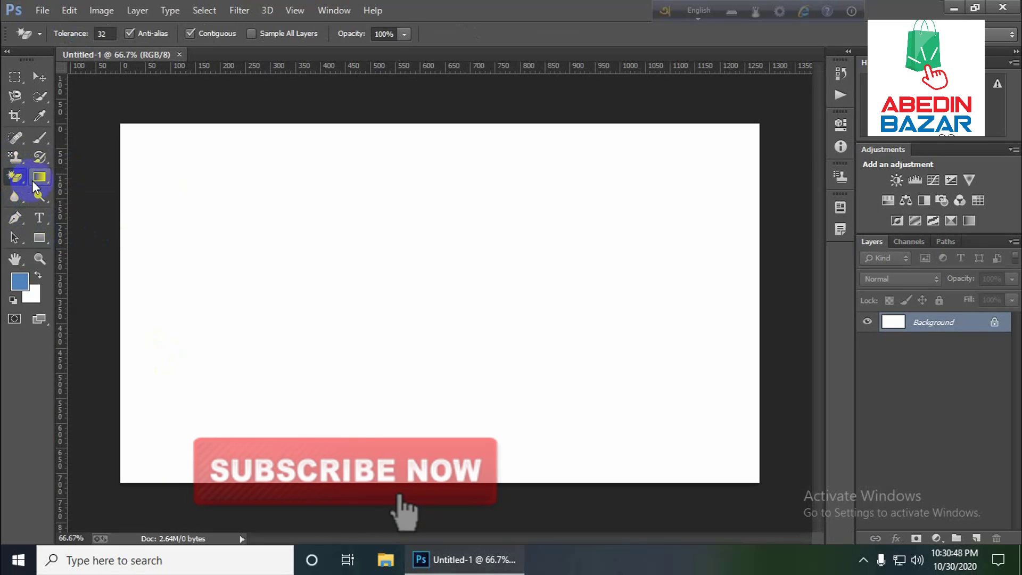
{"action": "left_click", "coordinate": [39, 178]}
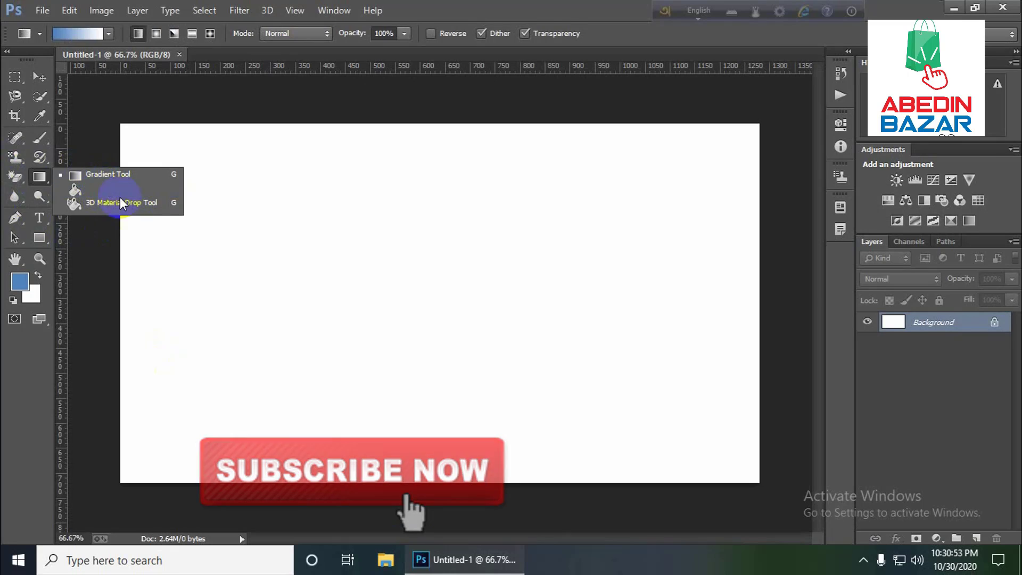
{"action": "left_click", "coordinate": [40, 177]}
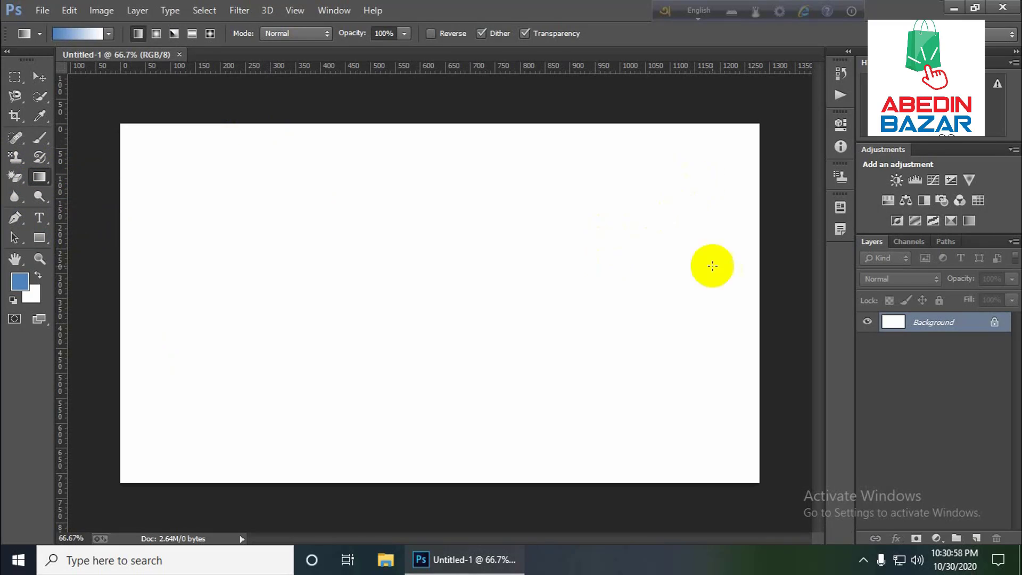
Step: Close the blank document and create a new 1280 × 720 pixel RGB document at 300 pixels/inch with a white background
{"action": "left_click", "coordinate": [179, 55]}
{"action": "left_click", "coordinate": [43, 10]}
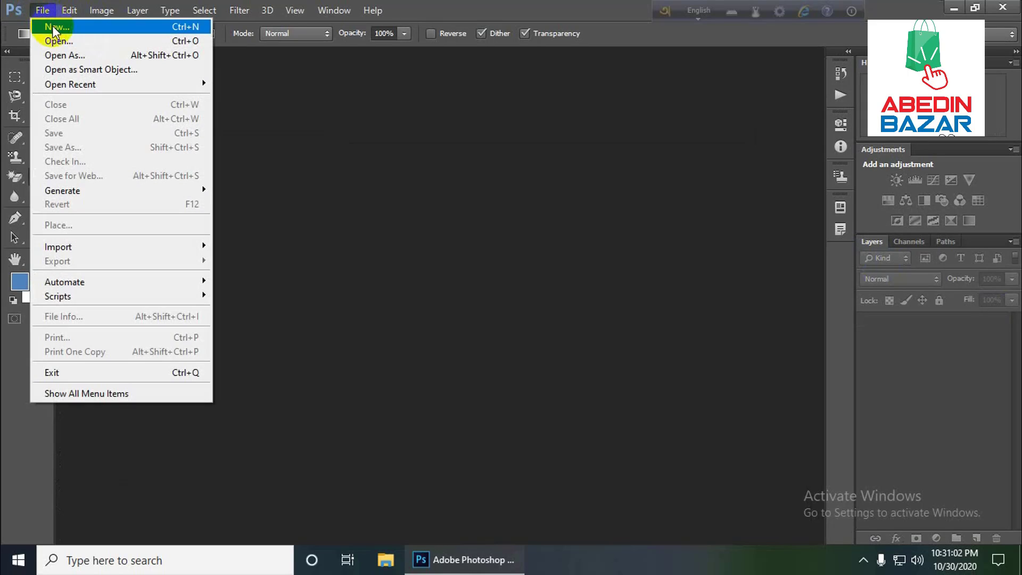
{"action": "left_click", "coordinate": [53, 28]}
{"action": "left_click", "coordinate": [377, 218]}
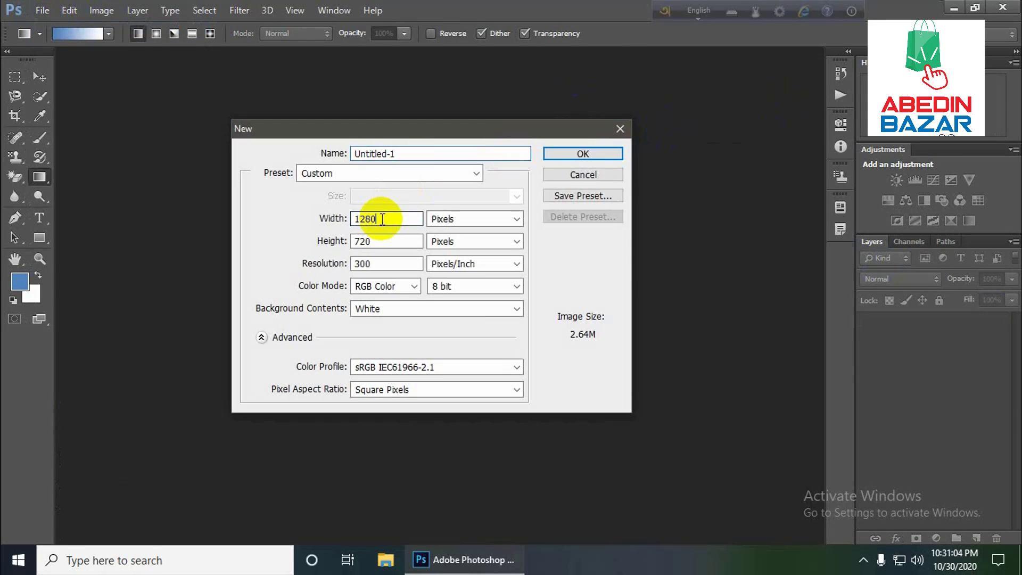
{"action": "left_click", "coordinate": [585, 155]}
{"action": "left_click_drag", "start_coordinate": [240, 59], "coordinate": [314, 56]}
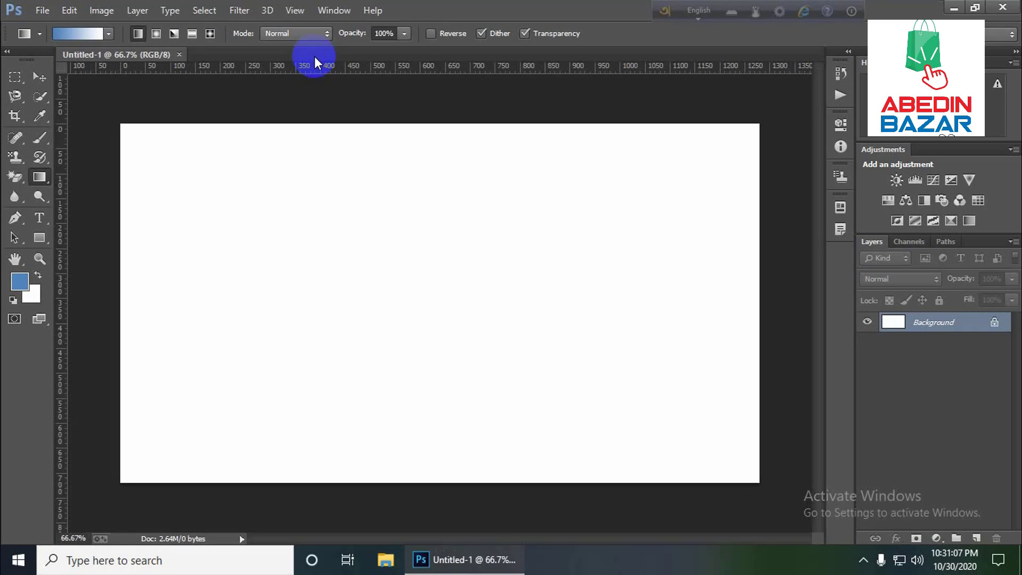
Step: Convert the locked Background into a regular layer with the default settings and select the Gradient tool
{"action": "double_click", "coordinate": [962, 321]}
{"action": "left_click", "coordinate": [639, 177]}
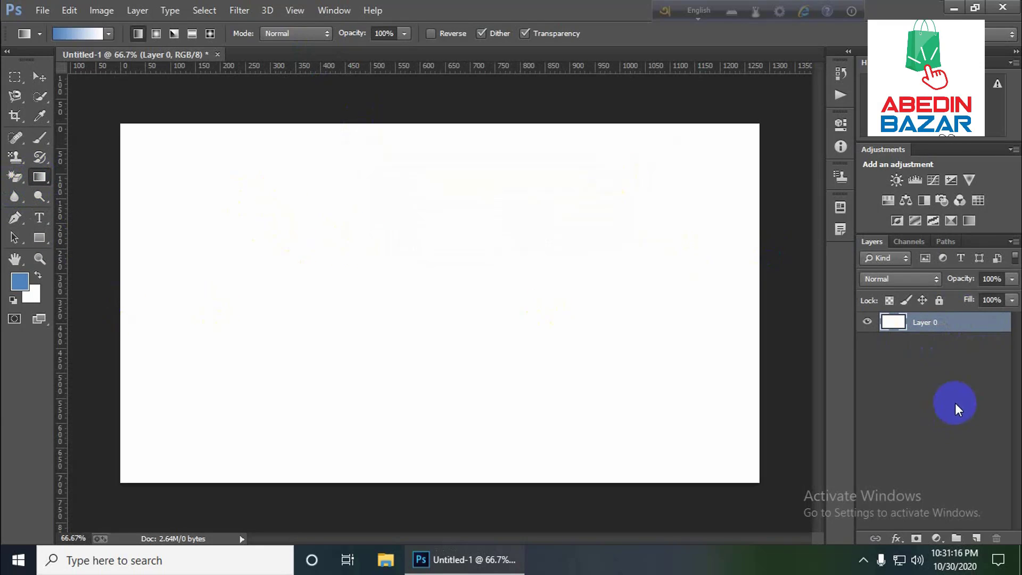
{"action": "right_click", "coordinate": [39, 179]}
{"action": "left_click", "coordinate": [94, 174]}
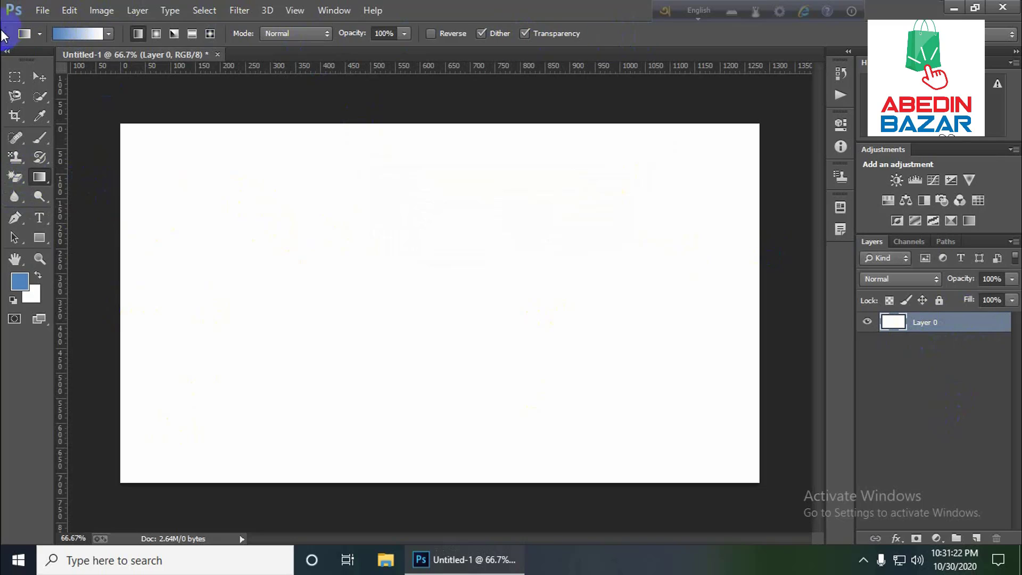
Step: Examine the gradient presets, the Gradient Editor and the gradient shape options, keeping the Foreground to Background gradient
{"action": "left_click", "coordinate": [109, 34]}
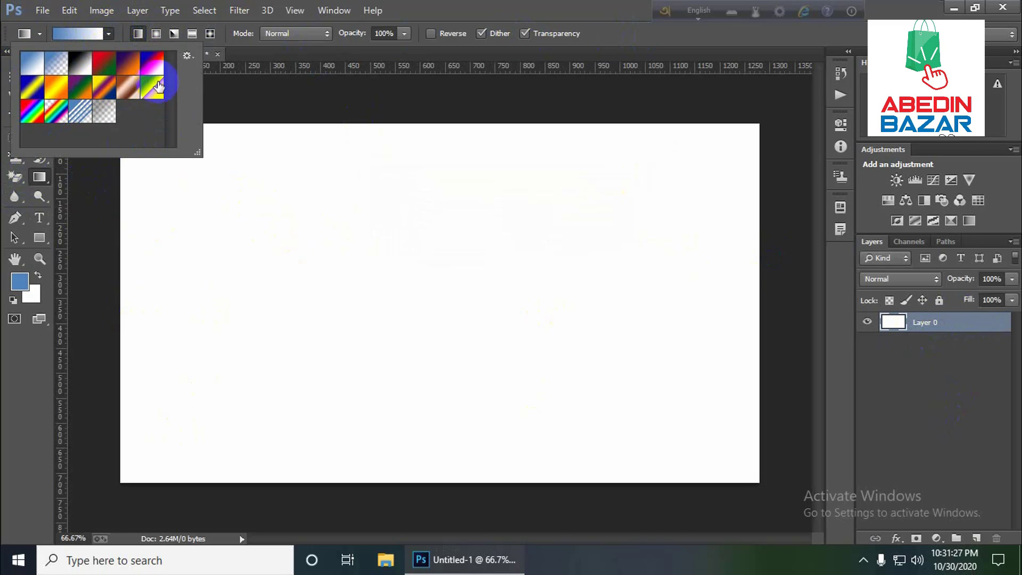
{"action": "left_click", "coordinate": [102, 34]}
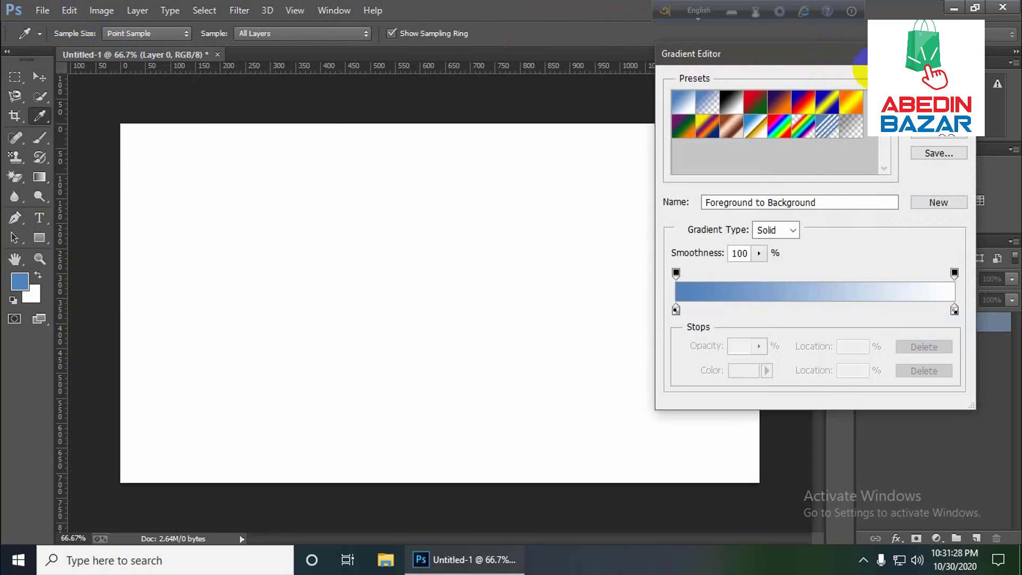
{"action": "left_click", "coordinate": [962, 54]}
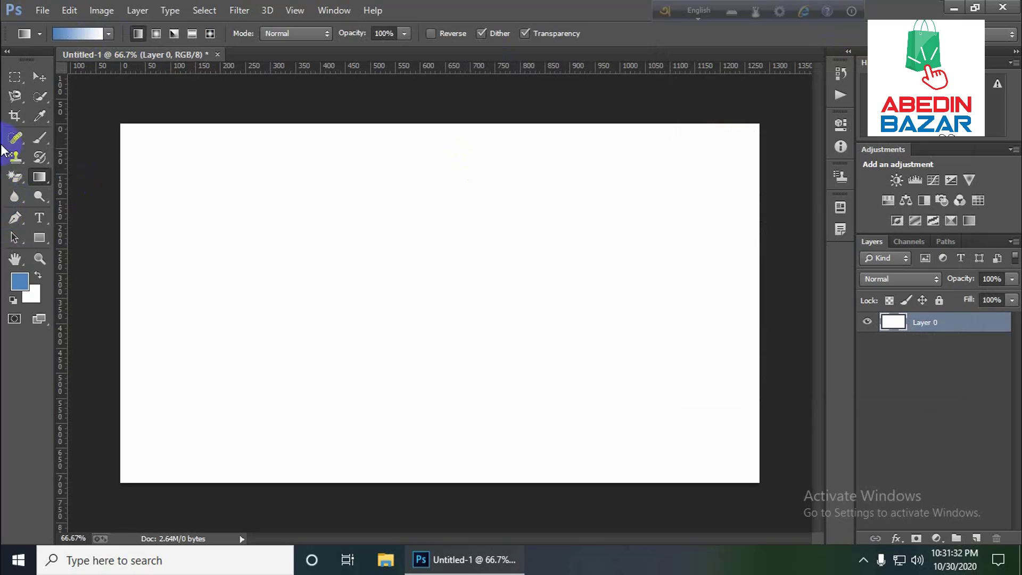
{"action": "left_click", "coordinate": [108, 33]}
{"action": "left_click", "coordinate": [32, 62]}
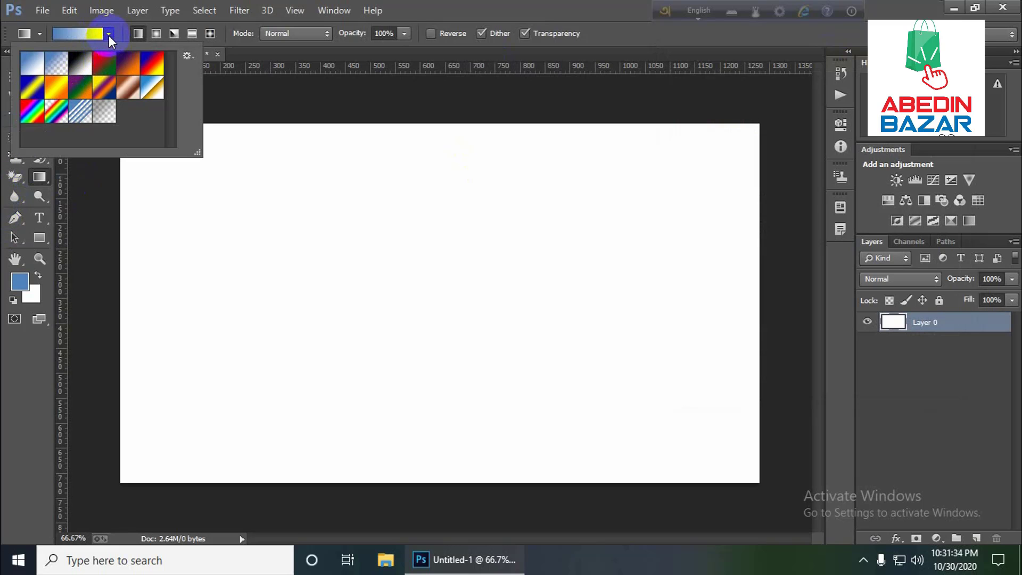
{"action": "left_click", "coordinate": [108, 35]}
{"action": "left_click", "coordinate": [156, 33]}
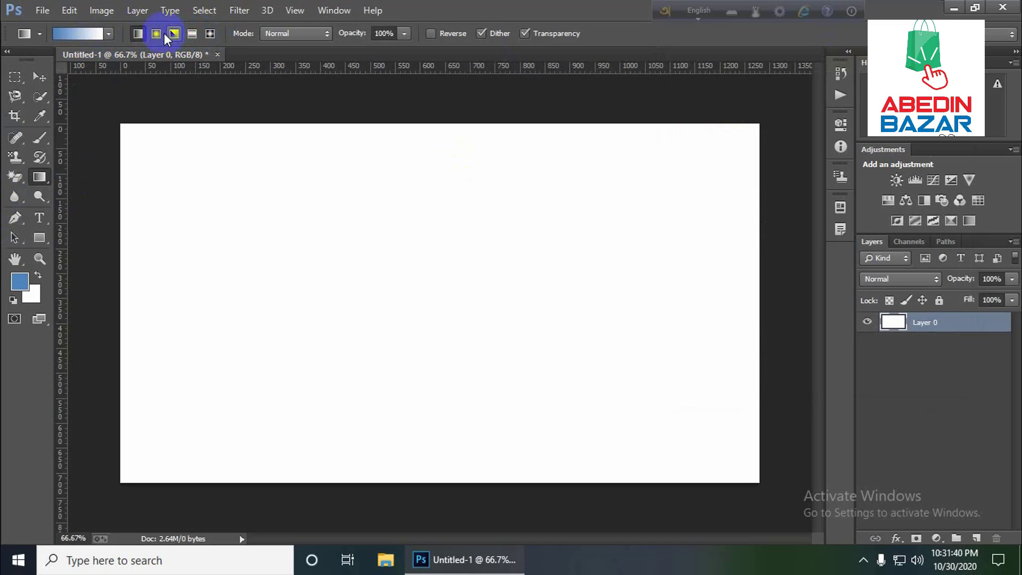
Step: Review the available blending modes for the Gradient tool and keep Normal
{"action": "left_click", "coordinate": [291, 34]}
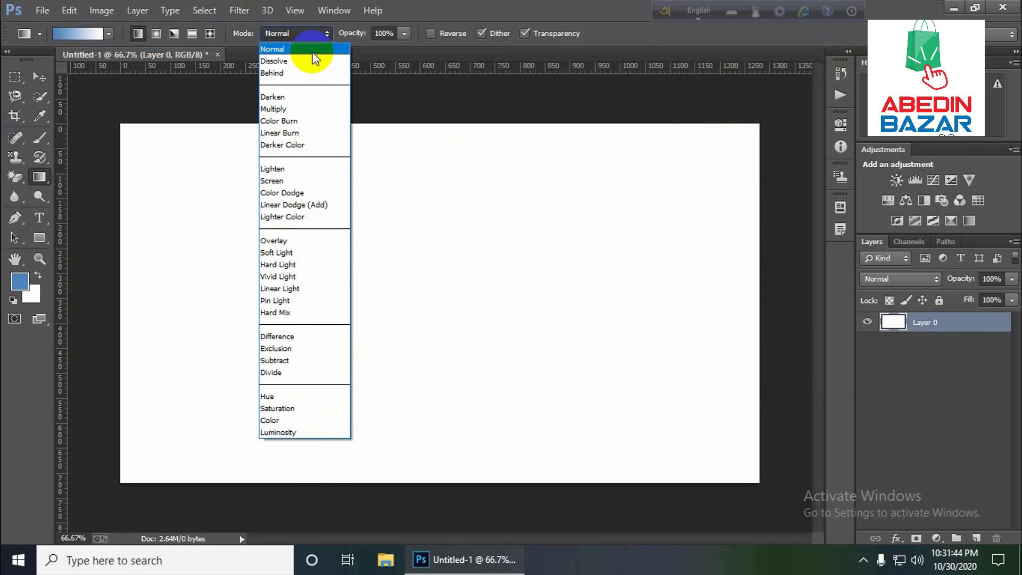
{"action": "left_click", "coordinate": [296, 33]}
{"action": "left_click", "coordinate": [292, 34]}
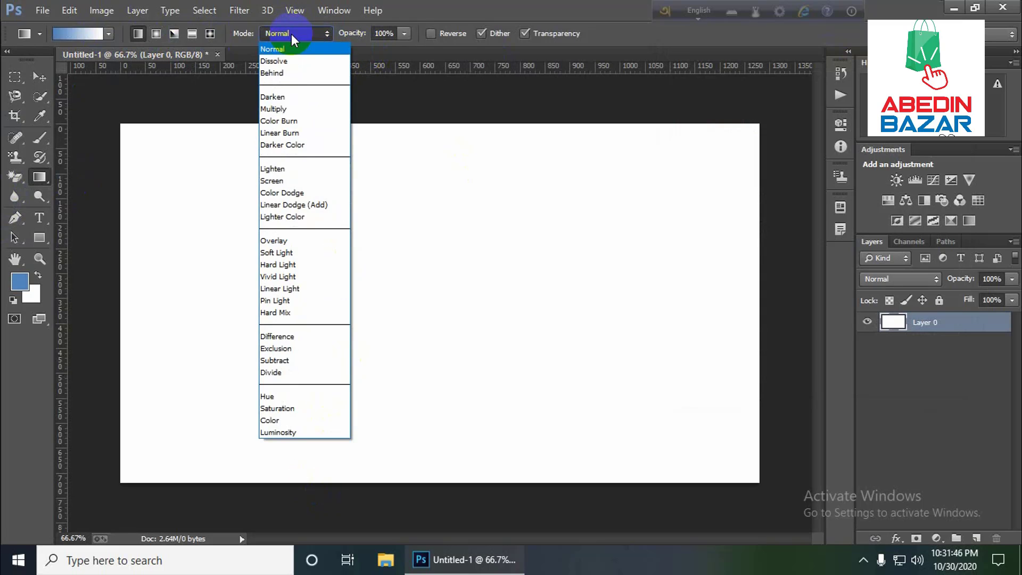
{"action": "left_click", "coordinate": [276, 32]}
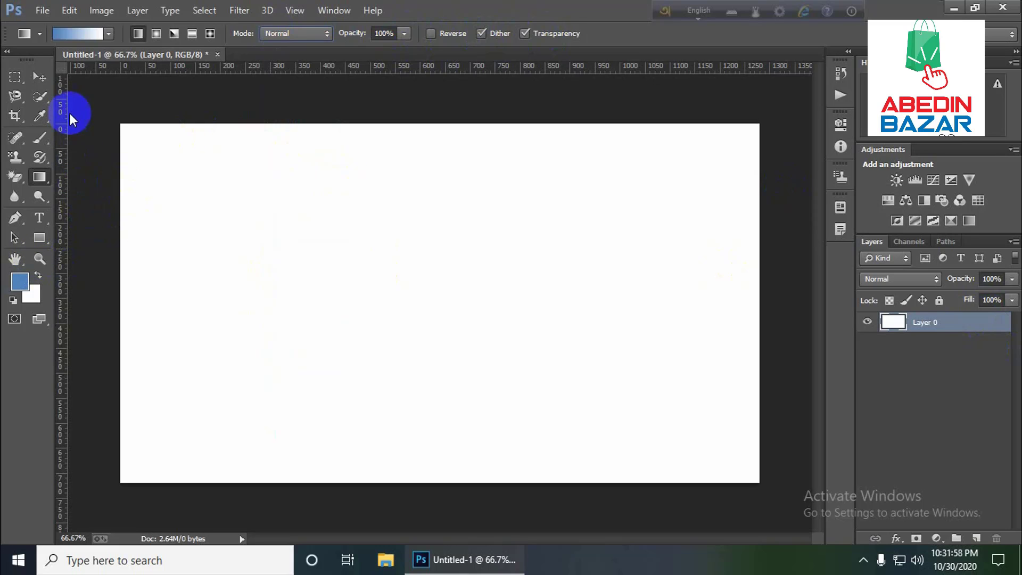
Step: Check the Foreground to Background gradient's settings, draw it linearly across the canvas from its left edge towards its right edge, and undo it
{"action": "left_click", "coordinate": [102, 35]}
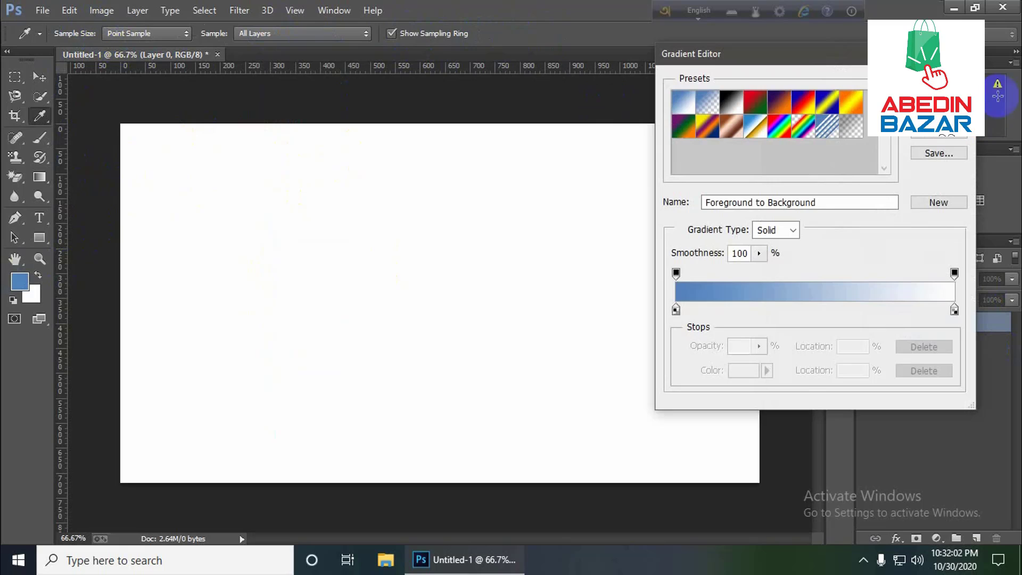
{"action": "key", "text": "Return"}
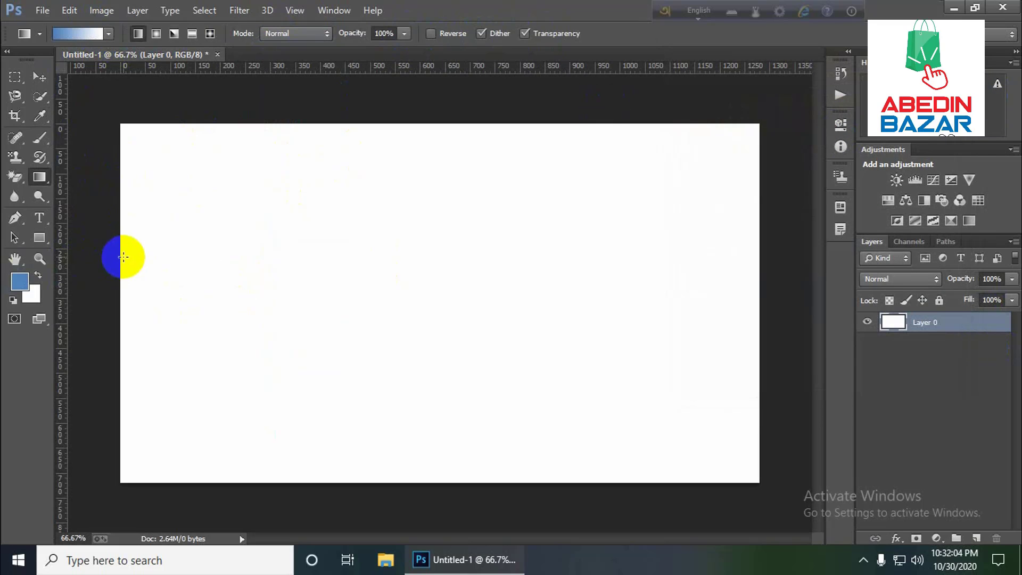
{"action": "left_click_drag", "start_coordinate": [123, 256], "coordinate": [700, 271]}
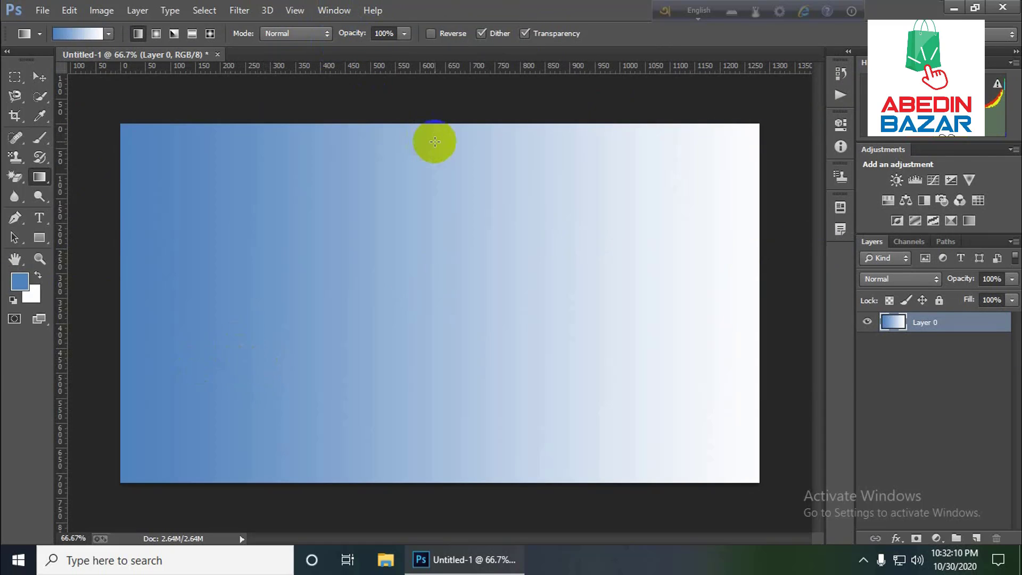
{"action": "key", "text": "ctrl+z"}
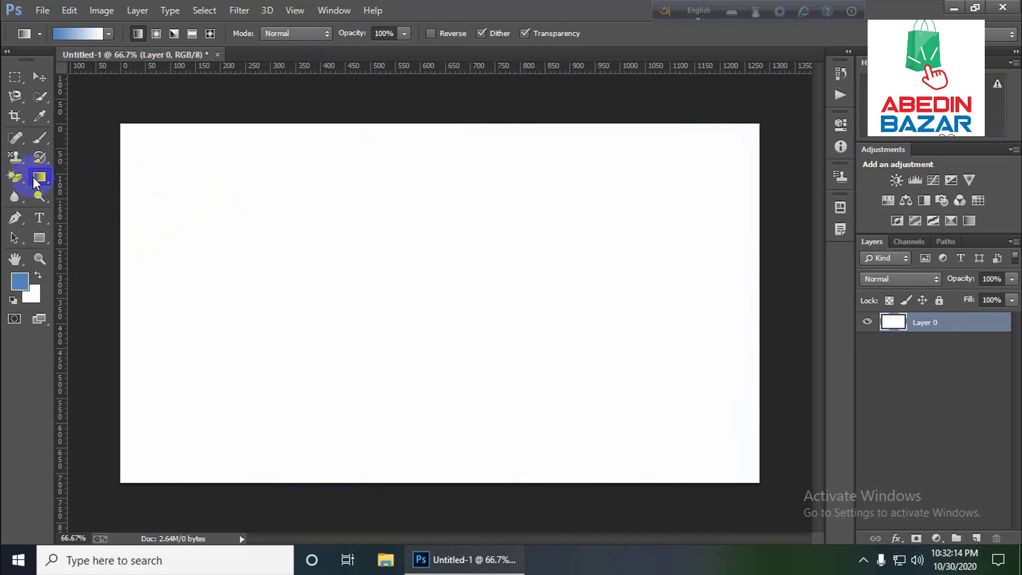
Step: Review the gradient presets again and choose the Foreground to Background preset
{"action": "right_click", "coordinate": [35, 183]}
{"action": "left_click", "coordinate": [108, 33]}
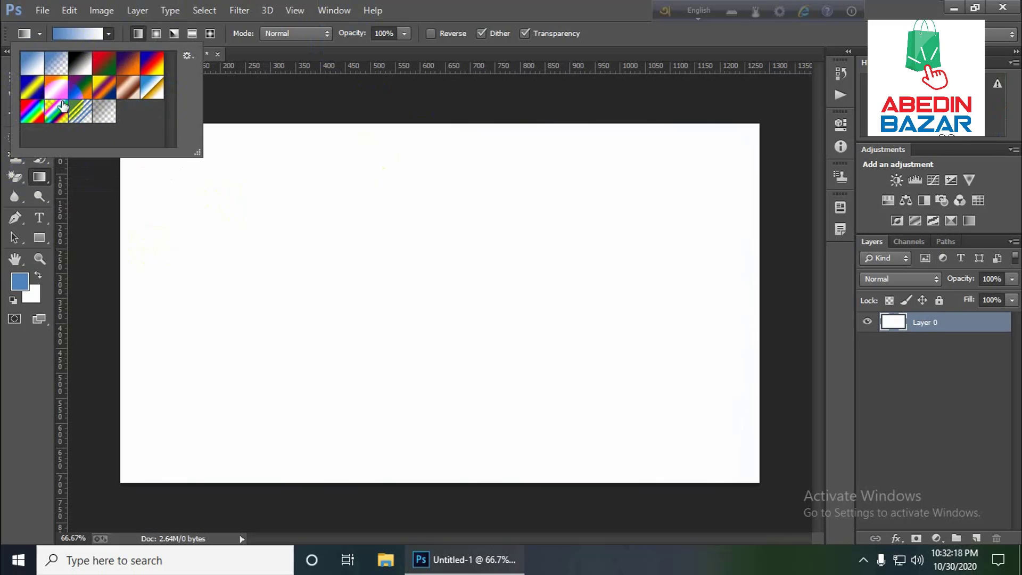
{"action": "left_click", "coordinate": [926, 328]}
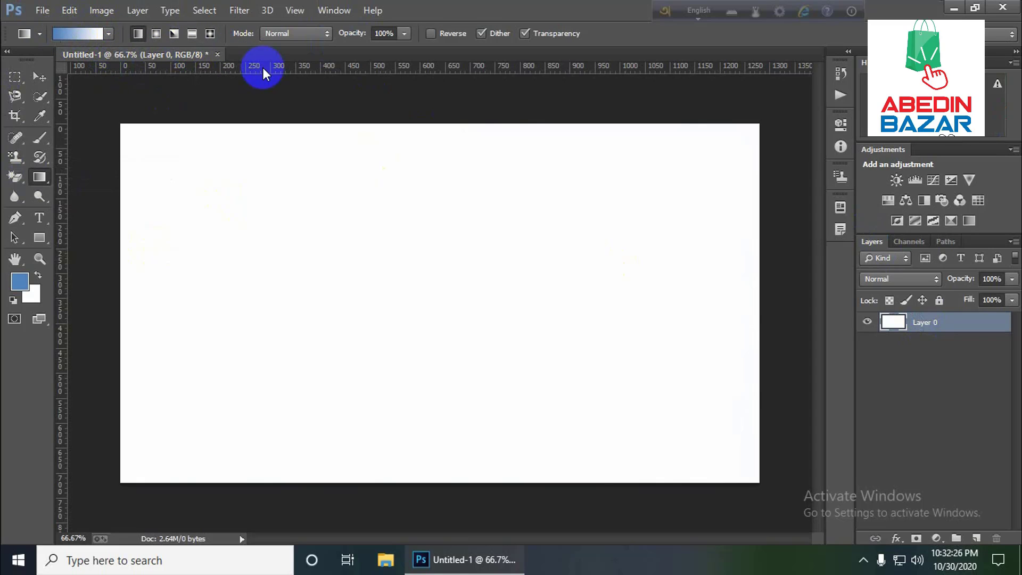
{"action": "left_click", "coordinate": [109, 34]}
{"action": "left_click", "coordinate": [110, 34]}
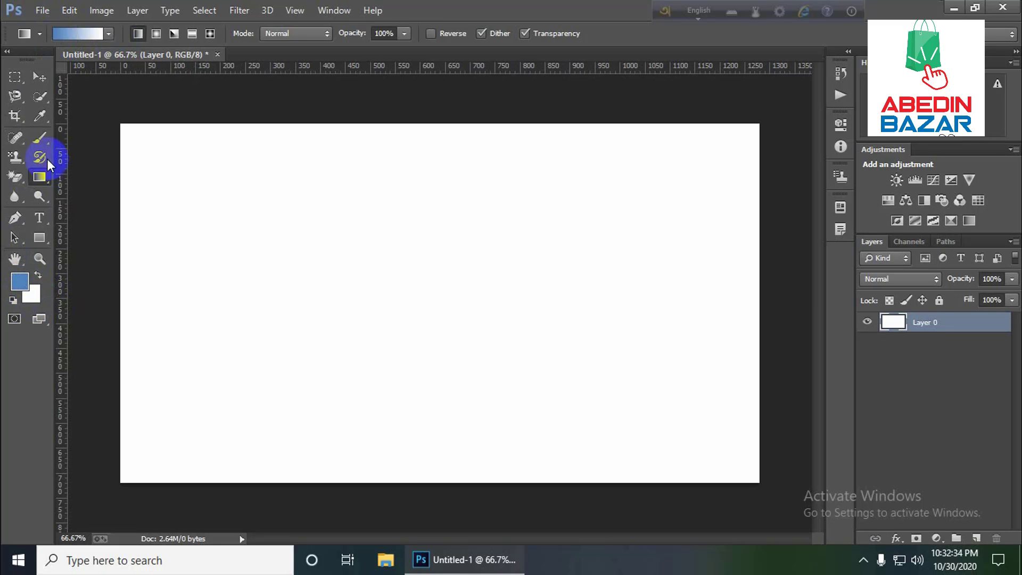
{"action": "left_click", "coordinate": [110, 34]}
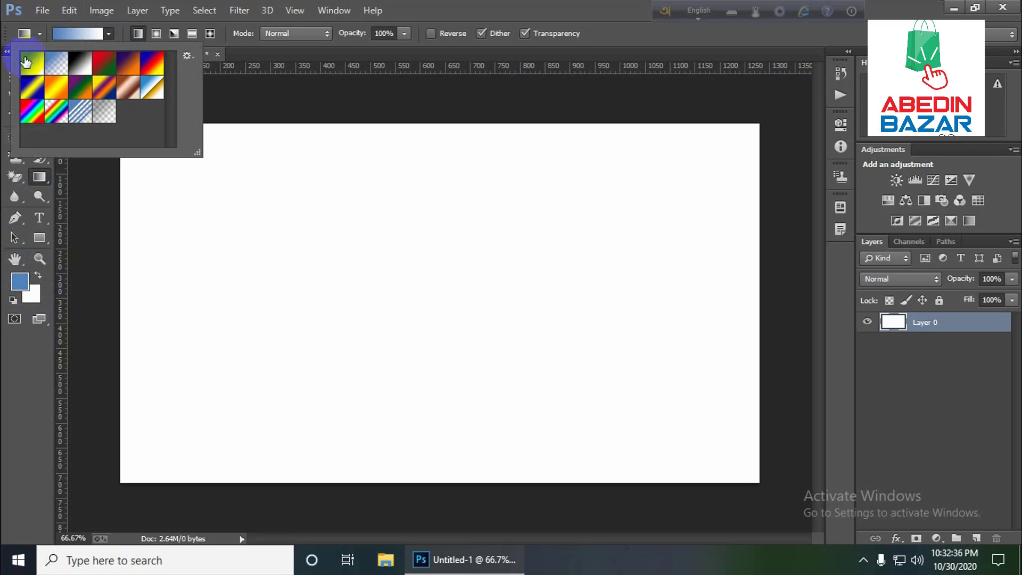
{"action": "left_click", "coordinate": [38, 60]}
{"action": "left_click", "coordinate": [110, 32]}
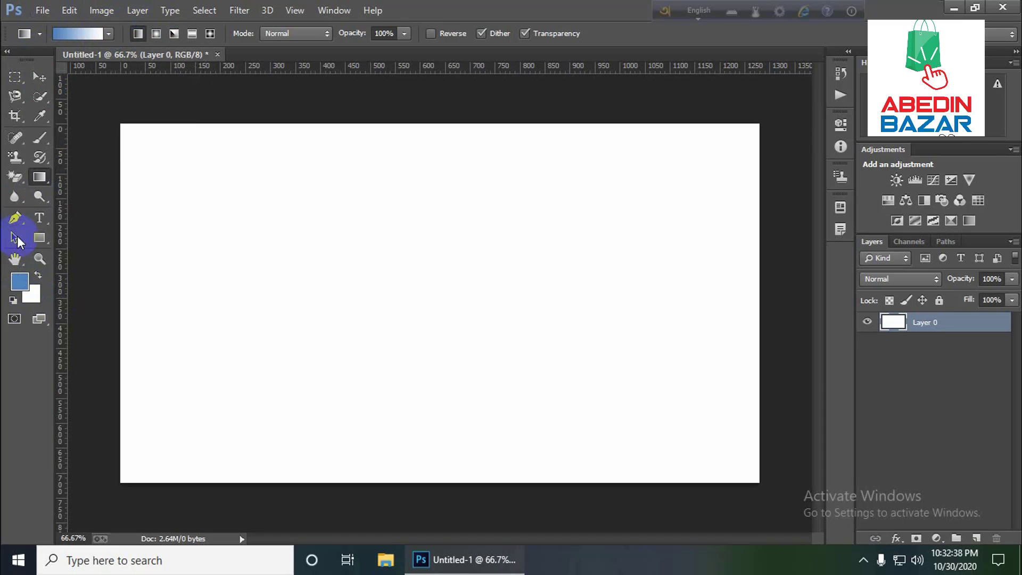
Step: Set the foreground color to a golden orange, about #e4ae39
{"action": "left_click", "coordinate": [20, 280]}
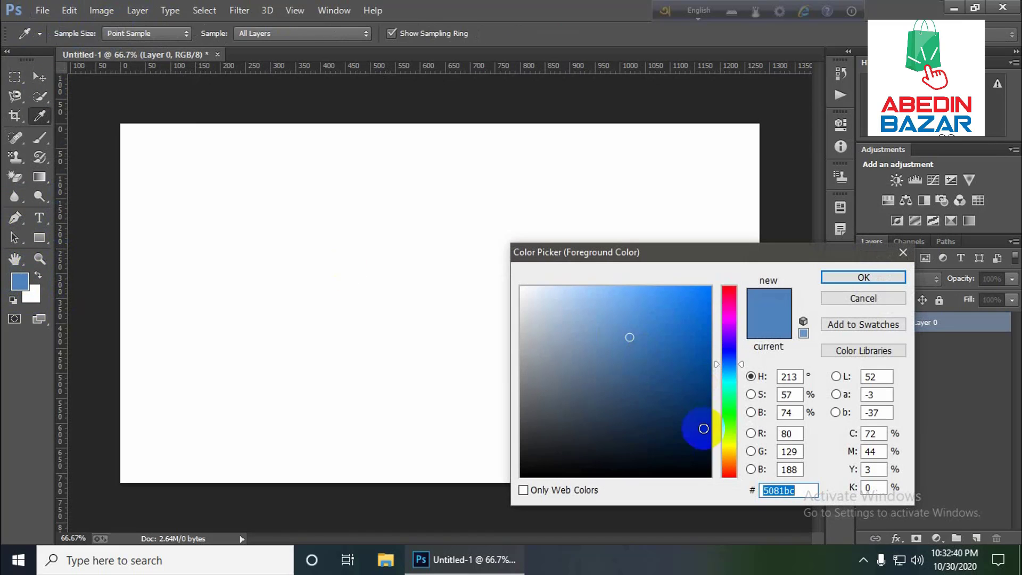
{"action": "left_click", "coordinate": [734, 457]}
{"action": "left_click", "coordinate": [668, 303]}
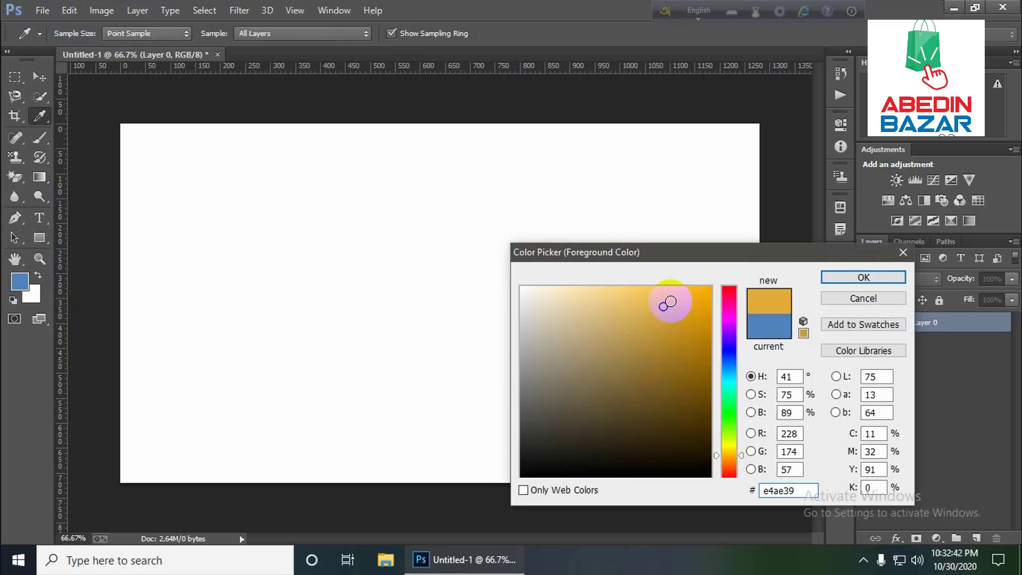
{"action": "left_click", "coordinate": [863, 277]}
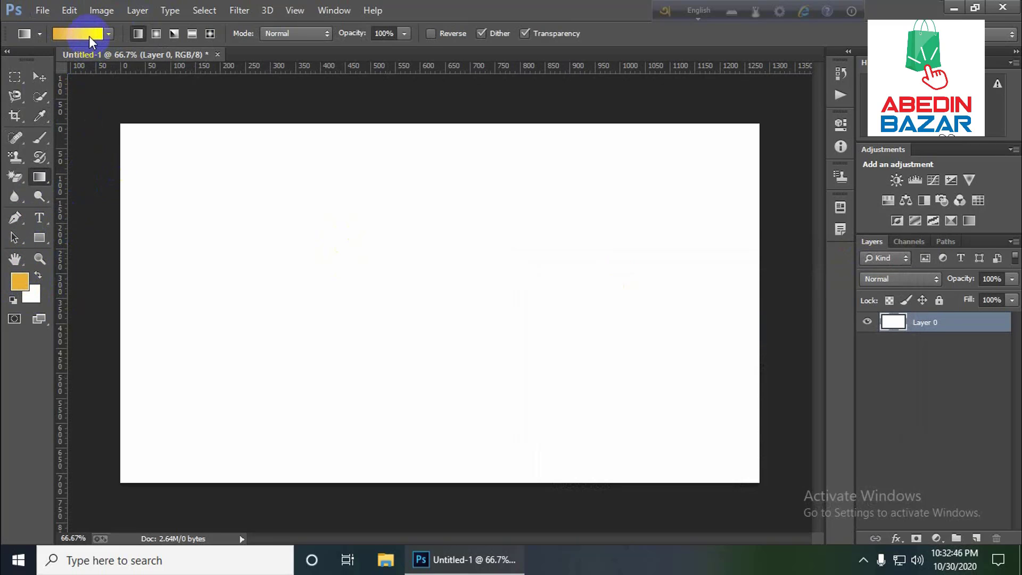
Step: Choose the red-to-green gradient preset, draw it diagonally from the canvas's upper-left corner to its lower-right corner, and undo it
{"action": "left_click", "coordinate": [30, 301]}
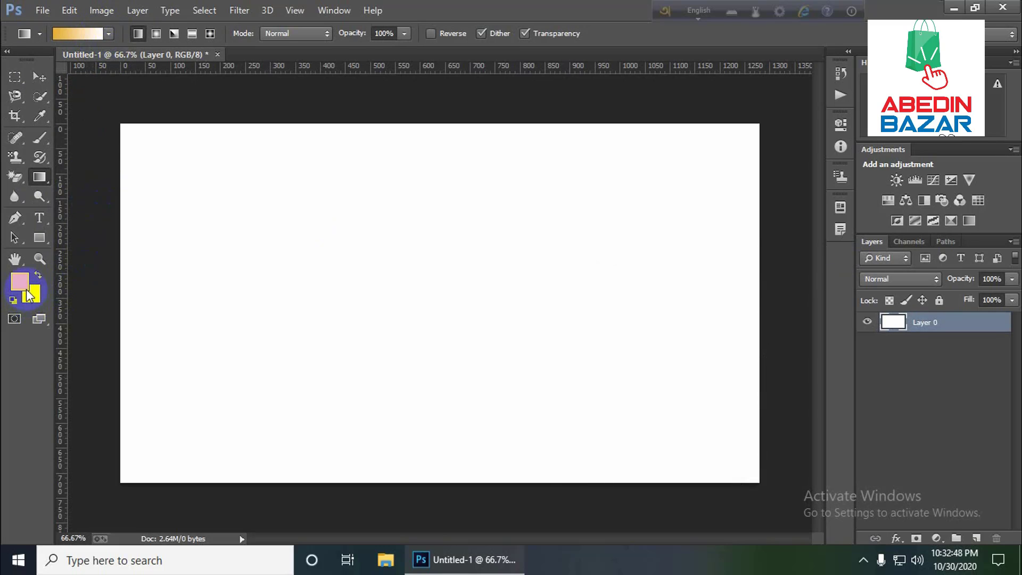
{"action": "left_click", "coordinate": [110, 33]}
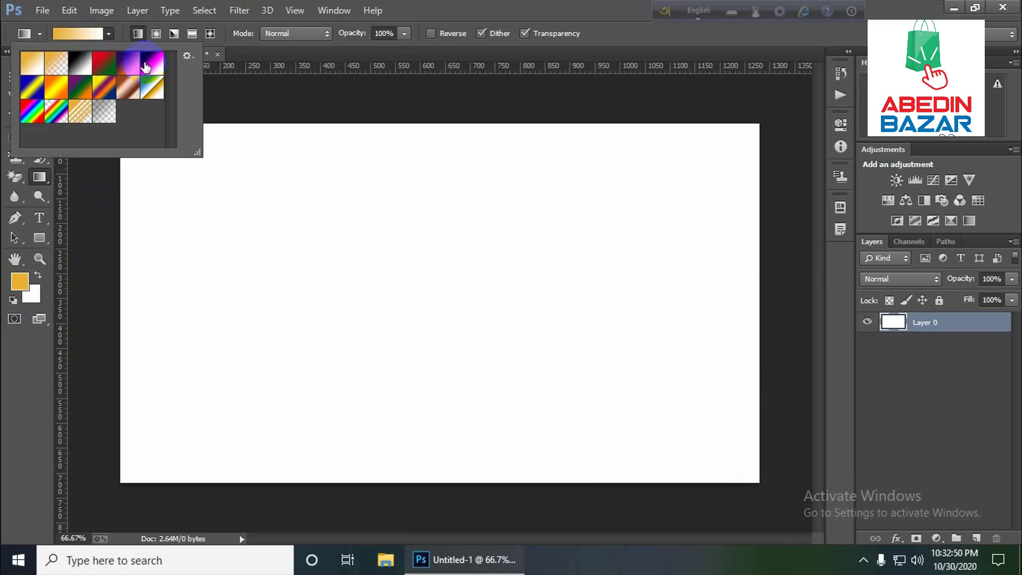
{"action": "left_click", "coordinate": [116, 66]}
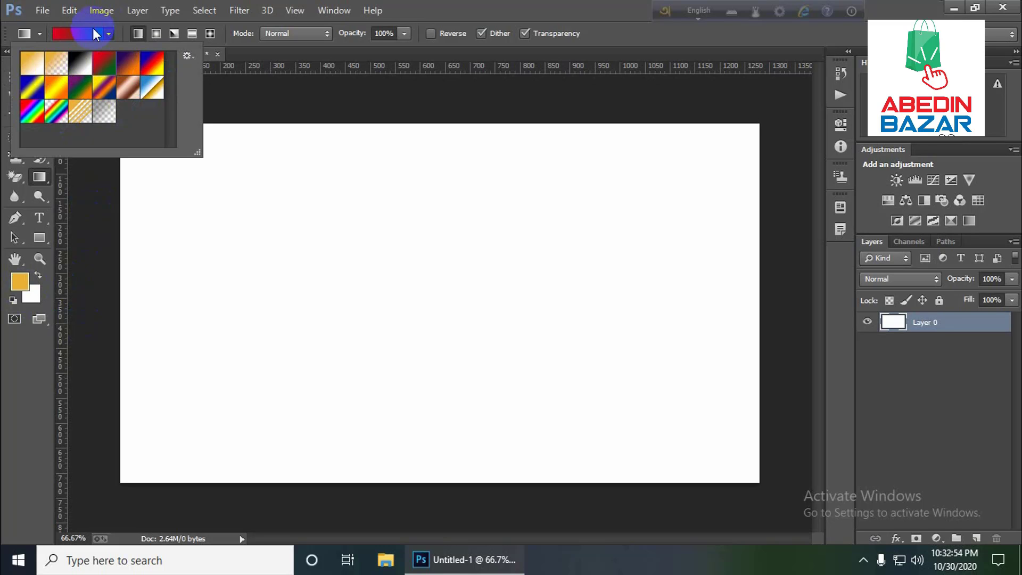
{"action": "left_click", "coordinate": [912, 322]}
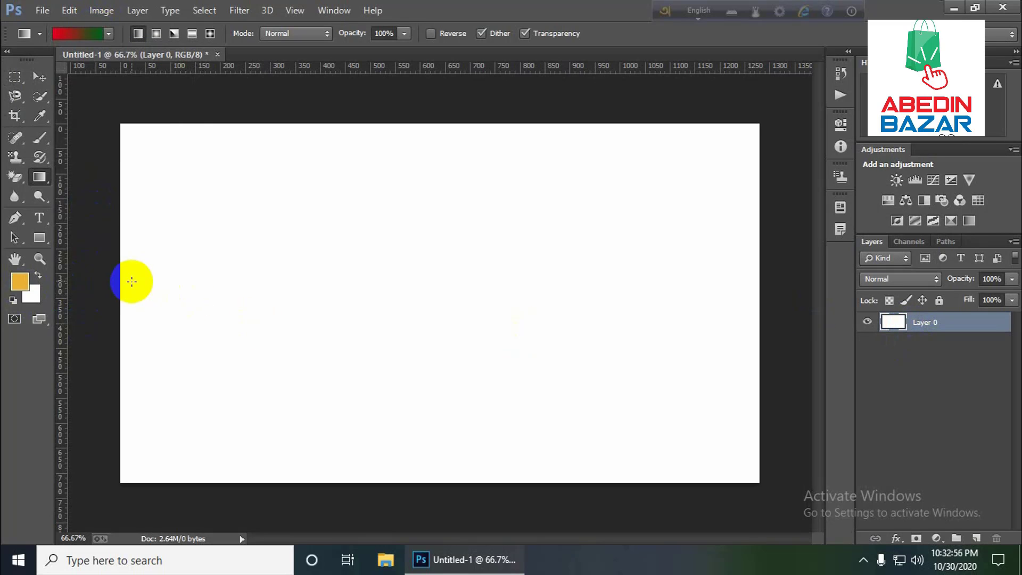
{"action": "left_click_drag", "start_coordinate": [121, 123], "coordinate": [757, 479]}
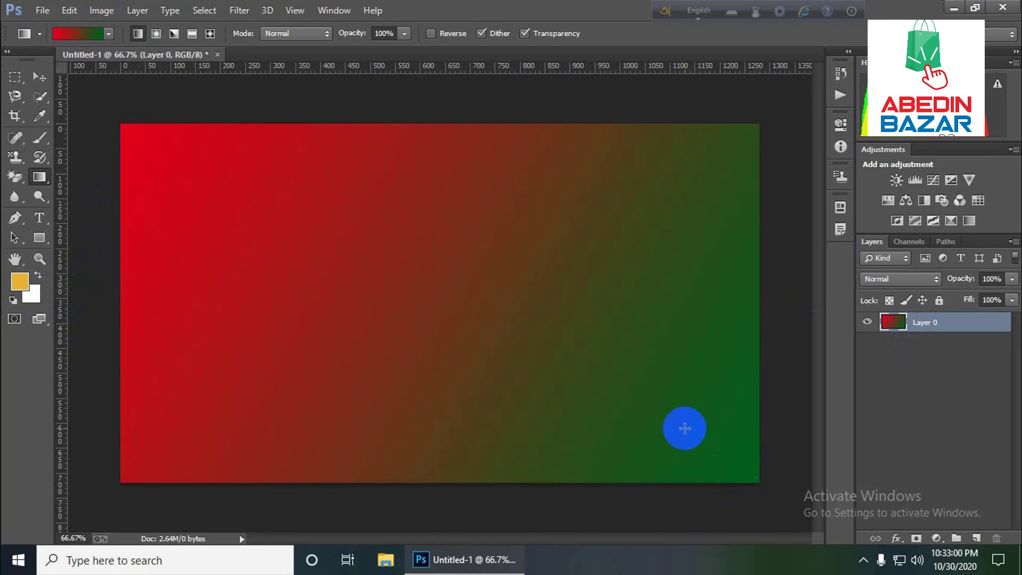
{"action": "key", "text": "ctrl+z"}
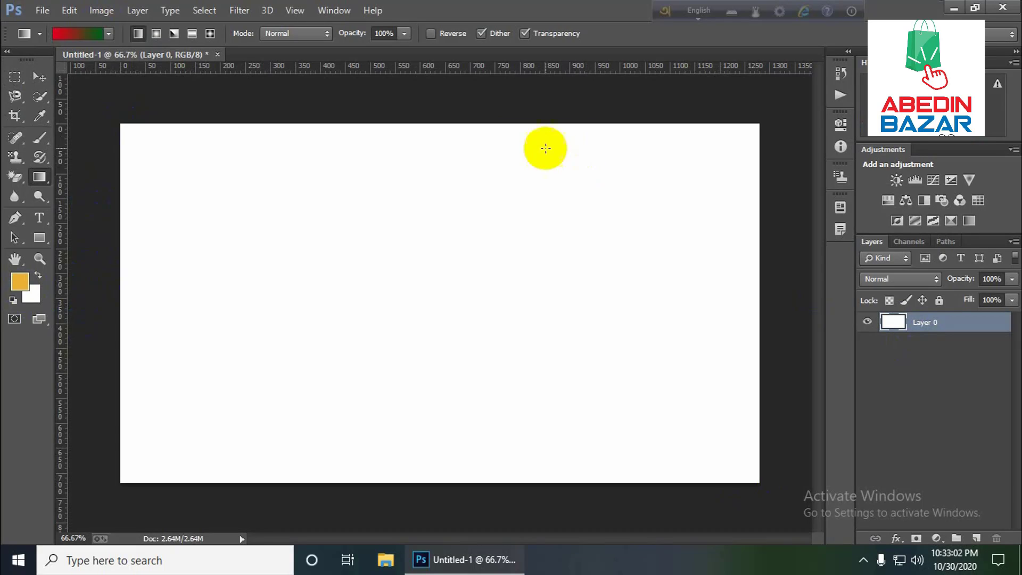
Step: Draw the red-to-green gradient horizontally across the canvas and restore the plain white layer
{"action": "left_click_drag", "start_coordinate": [118, 292], "coordinate": [165, 300]}
{"action": "key", "text": "ctrl+z"}
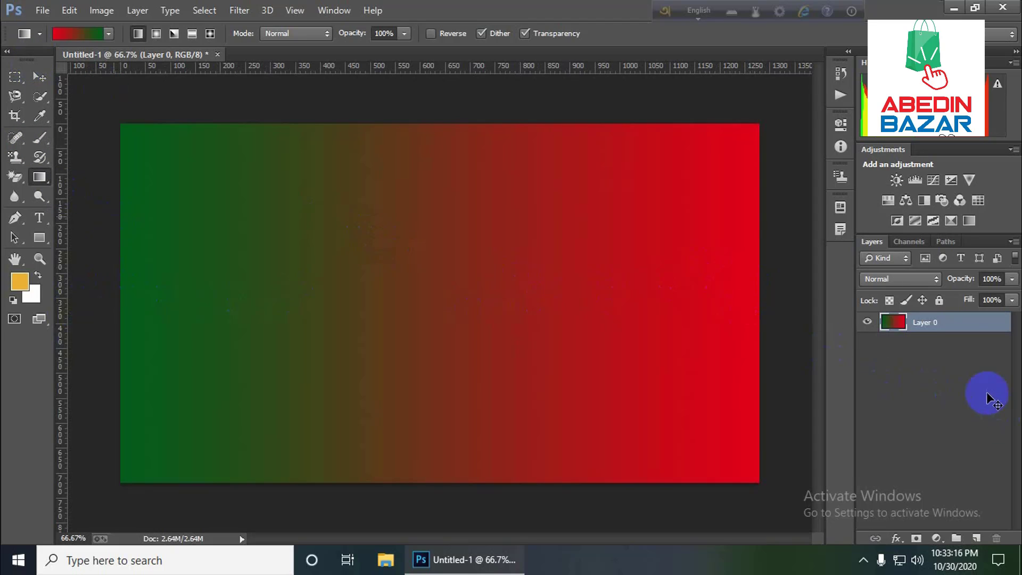
{"action": "key", "text": "ctrl+z"}
{"action": "key", "text": "ctrl+z"}
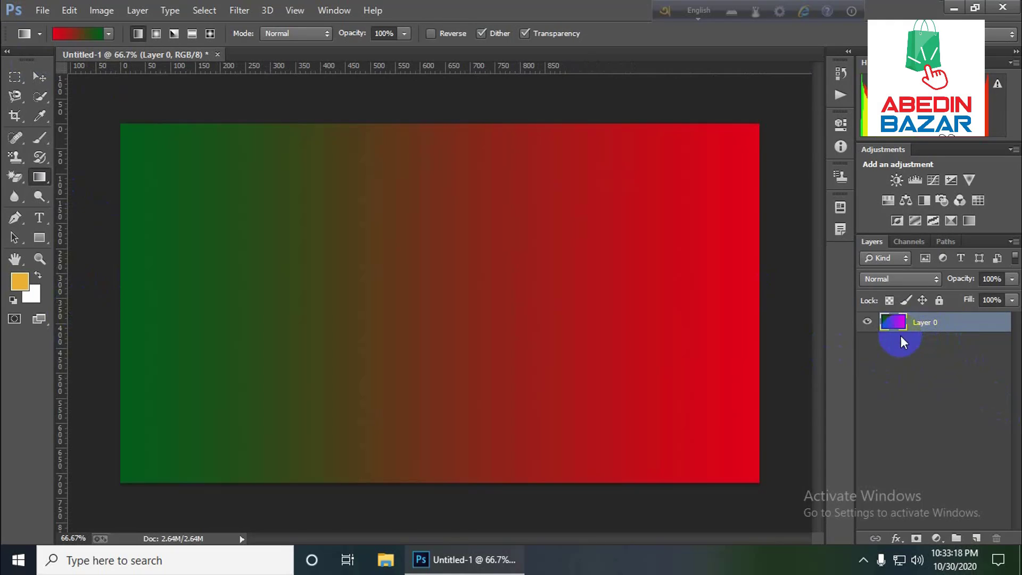
{"action": "key", "text": "ctrl+z"}
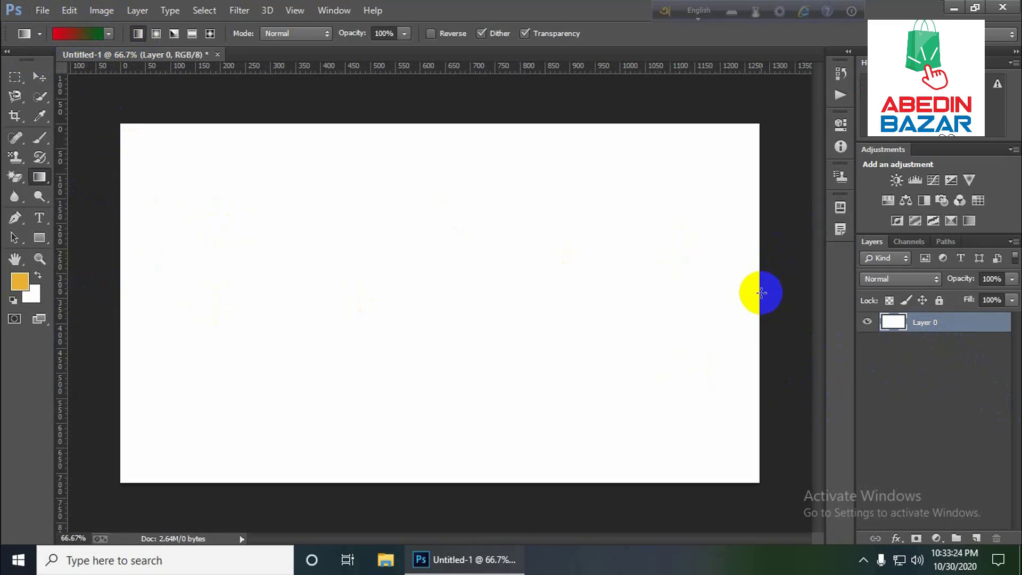
Step: Draw the red-to-green gradient twice from the canvas's right edge towards its left, clearing the layer to white after each pass
{"action": "left_click_drag", "start_coordinate": [760, 297], "coordinate": [145, 298]}
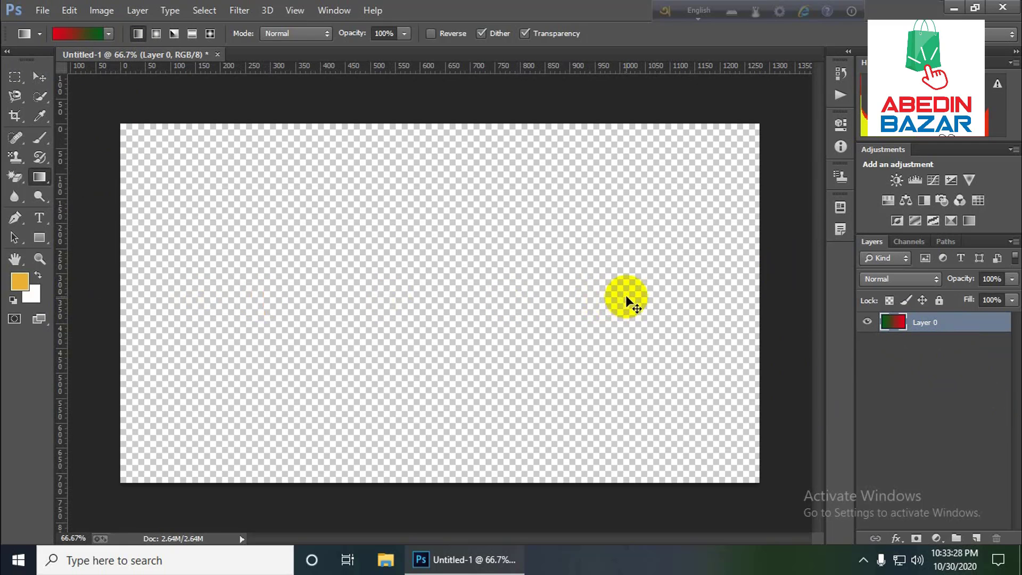
{"action": "key", "text": "ctrl+Delete"}
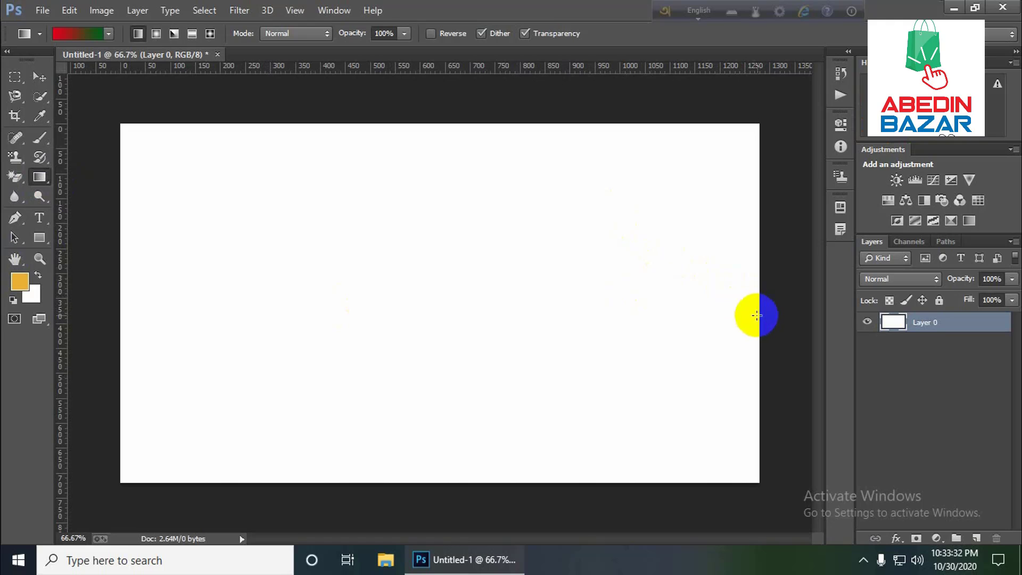
{"action": "left_click_drag", "start_coordinate": [756, 315], "coordinate": [244, 296]}
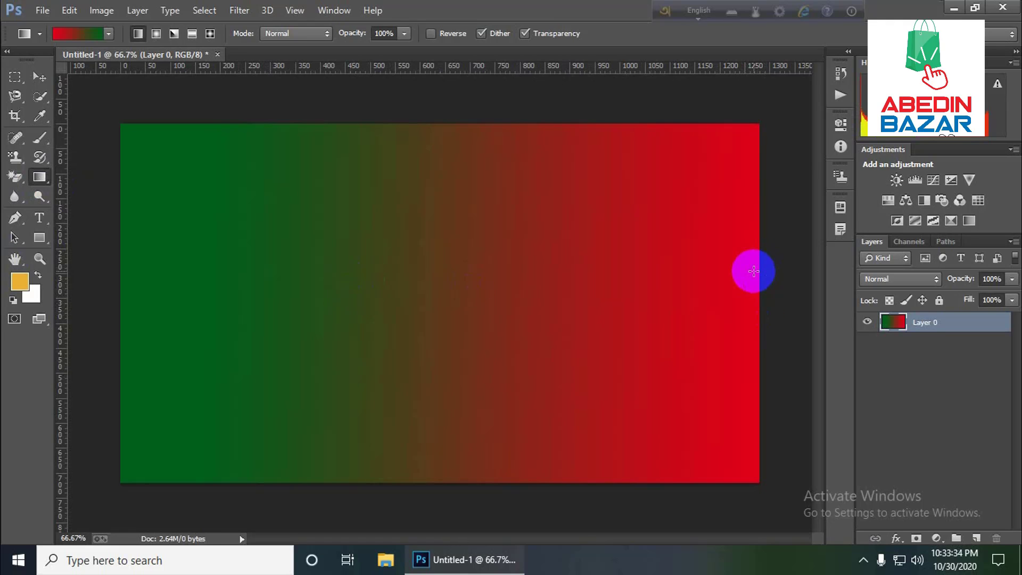
{"action": "key", "text": "ctrl+z"}
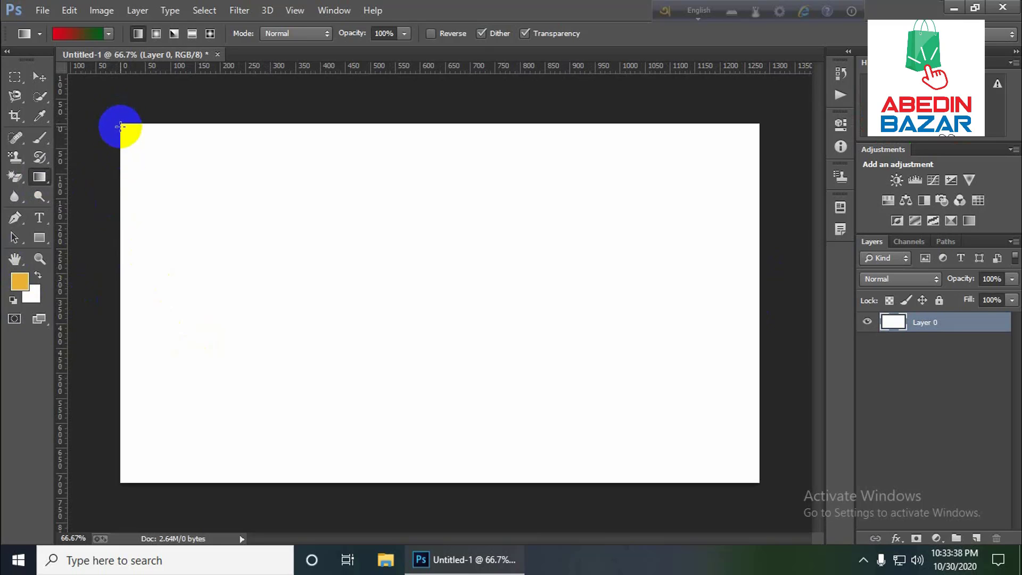
Step: Draw the red-to-green gradient at two slanted angles towards the canvas's lower-right area, and refill the layer with the white background color
{"action": "left_click_drag", "start_coordinate": [120, 126], "coordinate": [760, 441]}
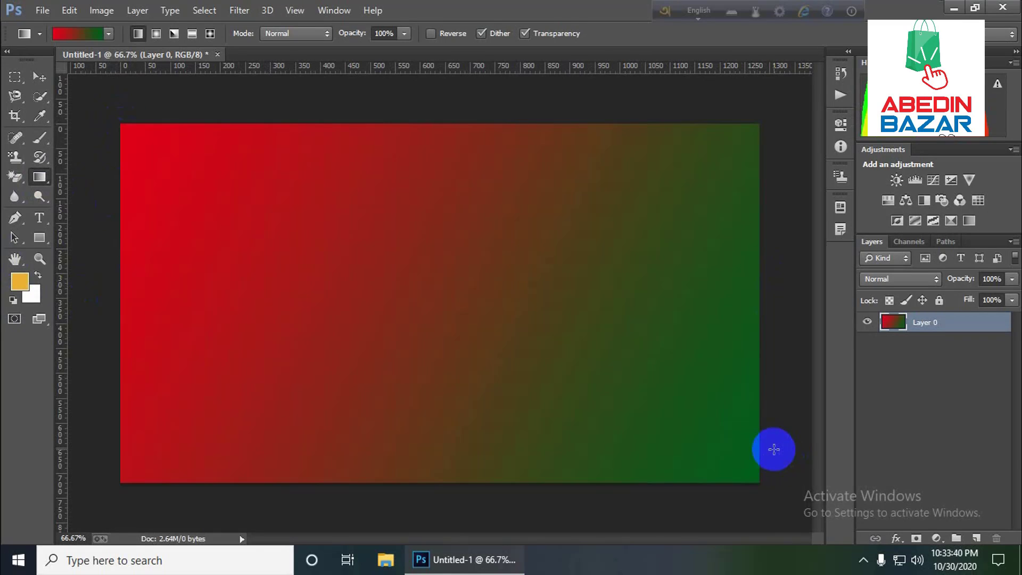
{"action": "left_click_drag", "start_coordinate": [168, 262], "coordinate": [728, 413]}
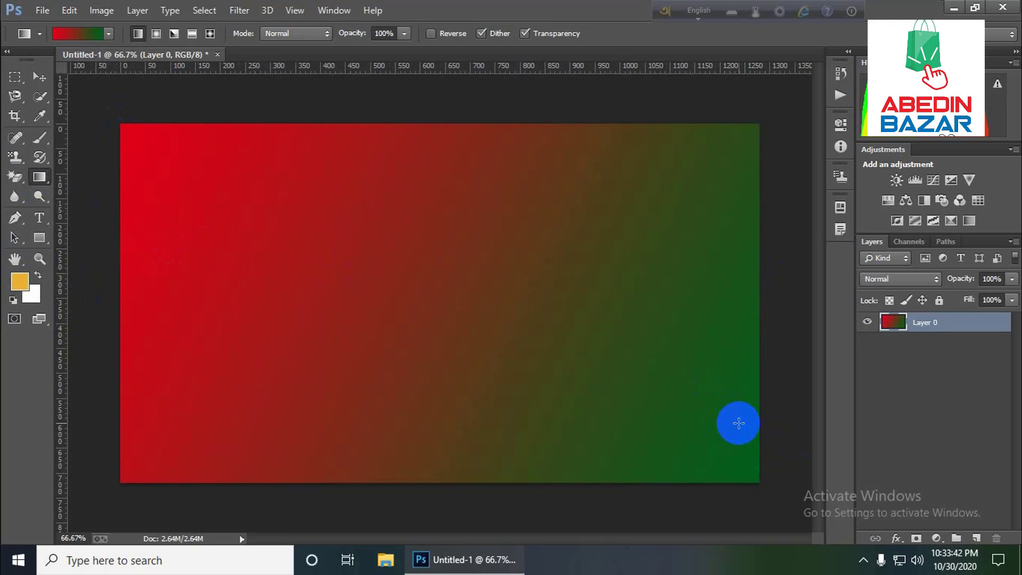
{"action": "key", "text": "ctrl+BackSpace"}
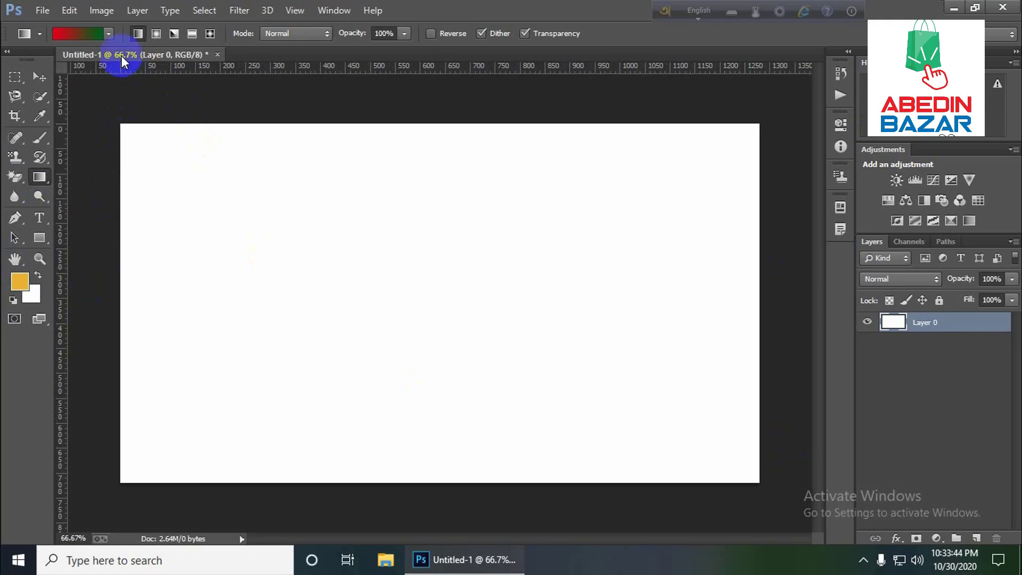
Step: Choose the blue-red-yellow preset, draw it across the canvas and diagonally towards both lower corners, clearing the layer to white after each pass
{"action": "left_click", "coordinate": [108, 34]}
{"action": "left_click", "coordinate": [152, 66]}
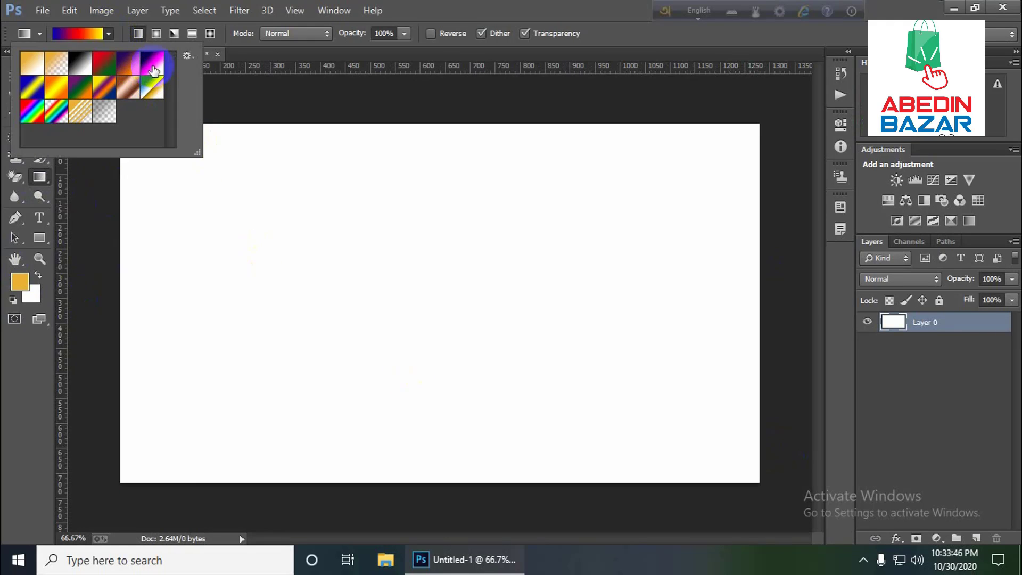
{"action": "left_click_drag", "start_coordinate": [121, 224], "coordinate": [737, 300]}
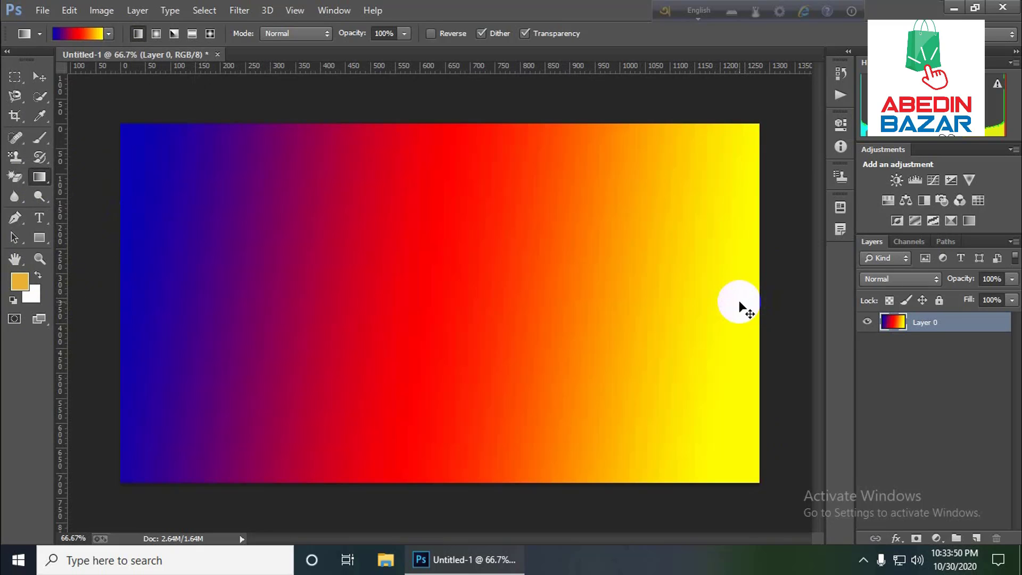
{"action": "key", "text": "ctrl+BackSpace"}
{"action": "left_click_drag", "start_coordinate": [765, 452], "coordinate": [767, 453]}
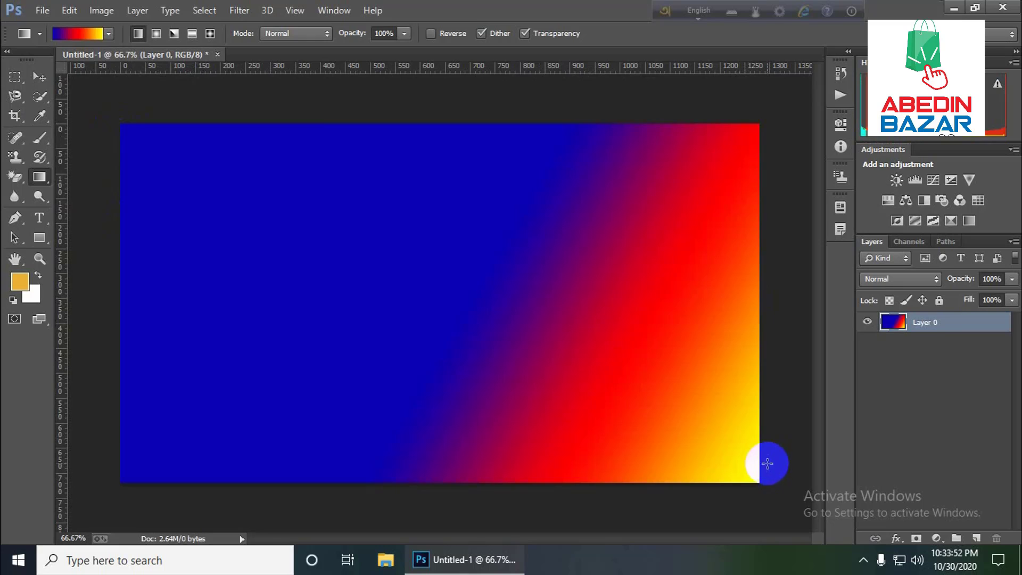
{"action": "key", "text": "ctrl+z"}
{"action": "left_click_drag", "start_coordinate": [433, 290], "coordinate": [139, 461]}
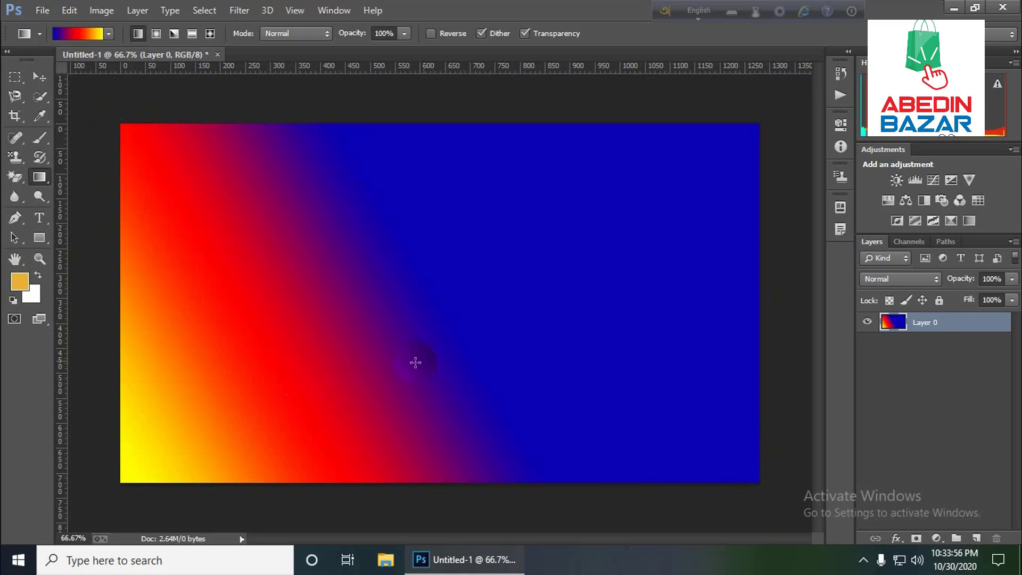
{"action": "key", "text": "ctrl+z"}
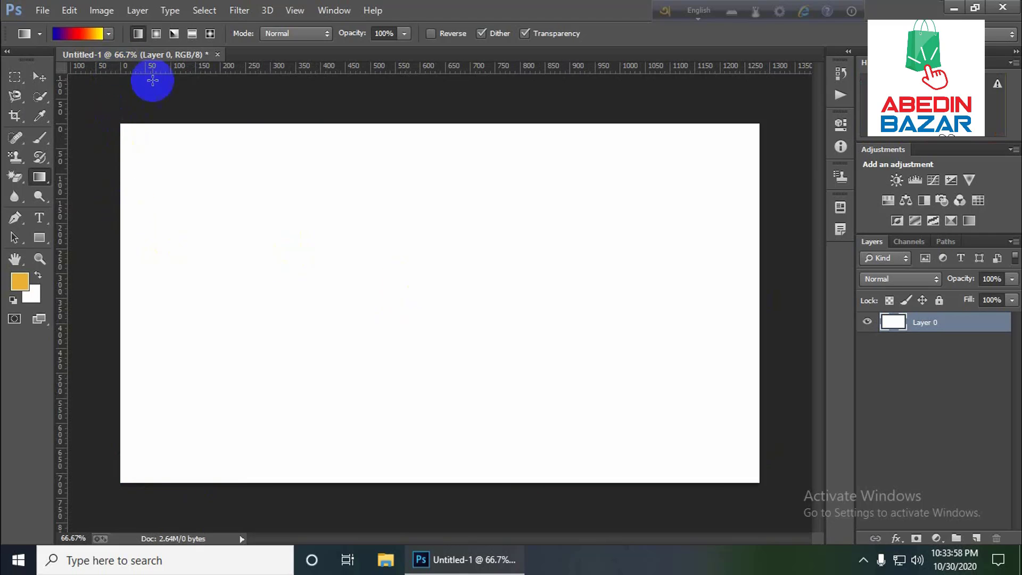
Step: Choose the violet-to-orange preset, draw it twice from left to right across the canvas, and refill the layer with white
{"action": "left_click", "coordinate": [109, 34]}
{"action": "left_click", "coordinate": [128, 62]}
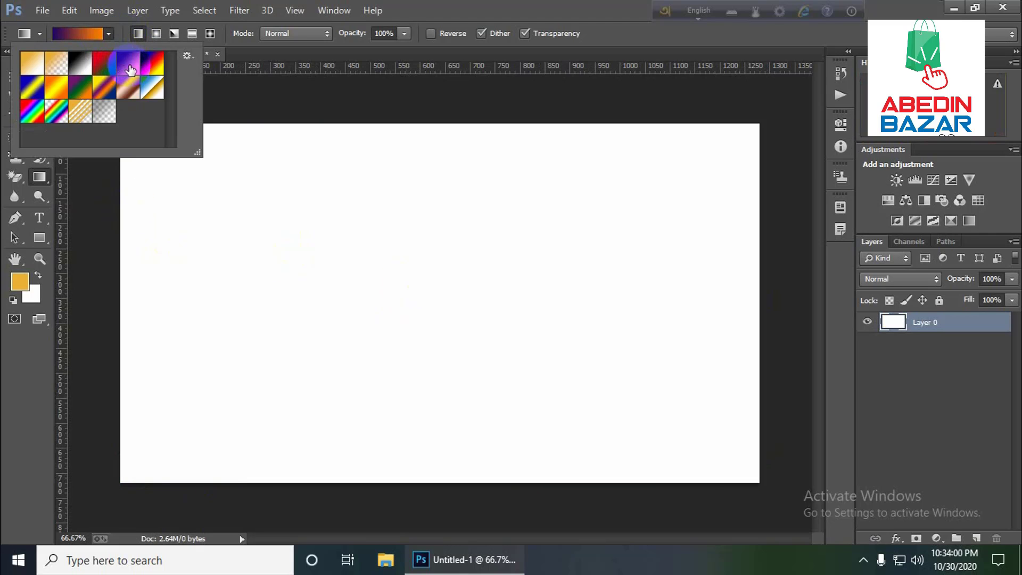
{"action": "left_click_drag", "start_coordinate": [118, 292], "coordinate": [768, 258]}
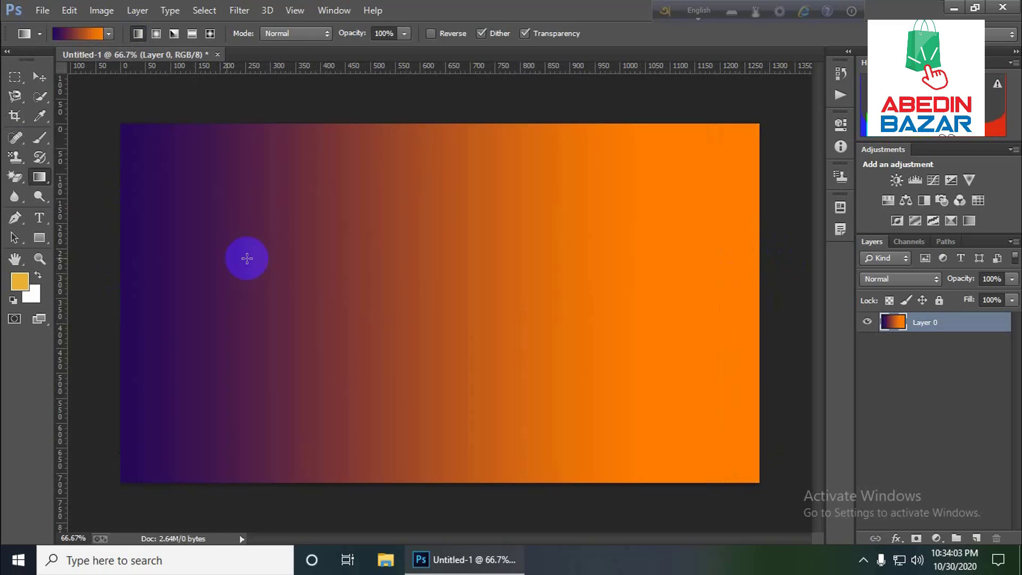
{"action": "left_click_drag", "start_coordinate": [64, 264], "coordinate": [716, 281]}
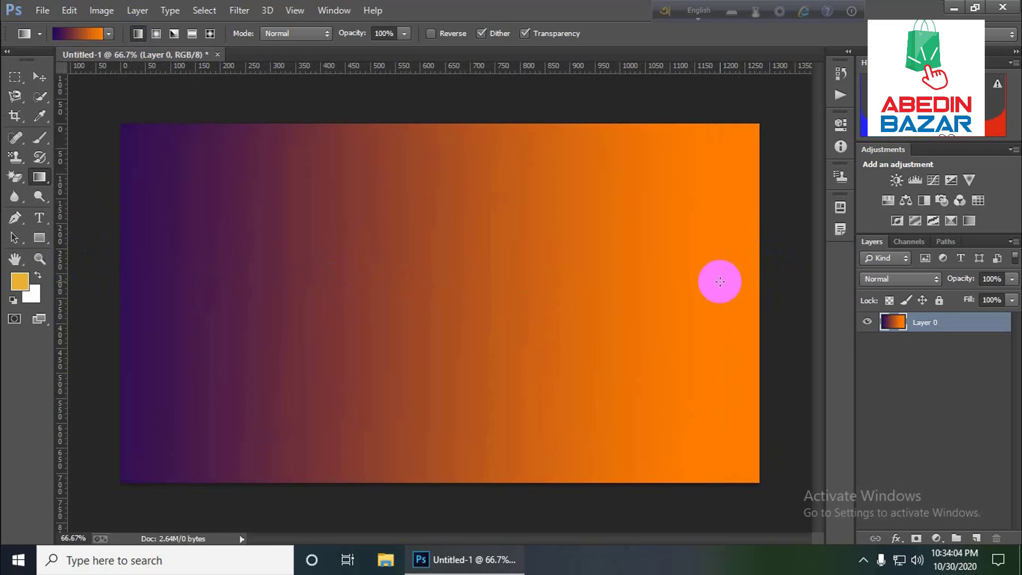
{"action": "left_click", "coordinate": [112, 33]}
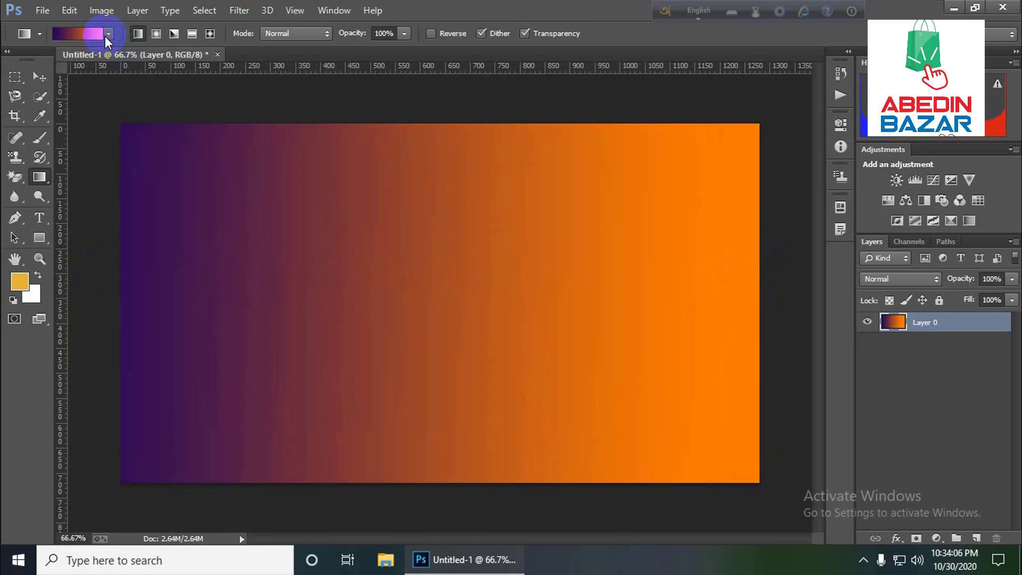
{"action": "key", "text": "ctrl+Delete"}
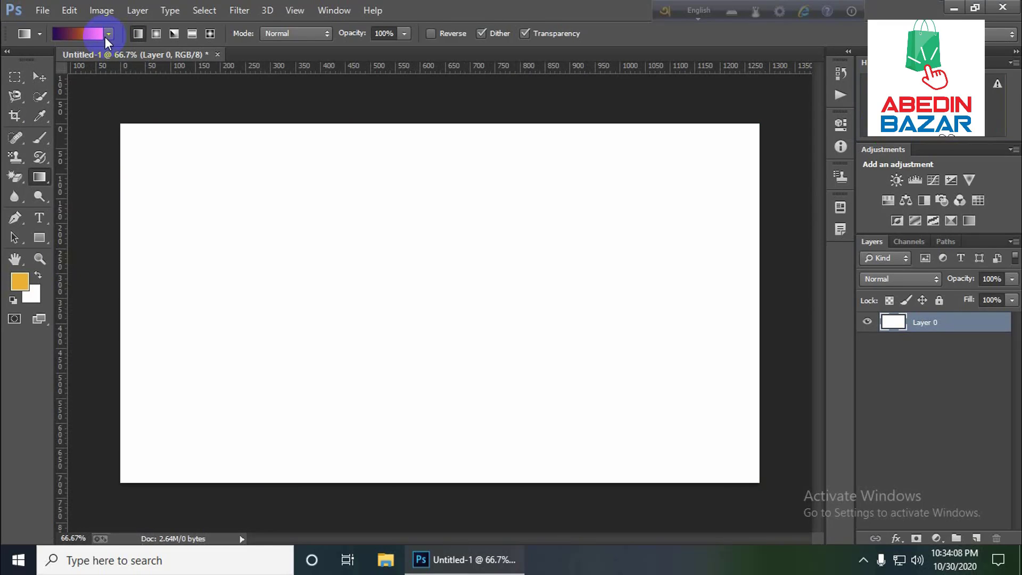
Step: Choose the blue-yellow-blue preset, draw it horizontally and vertically across the canvas, and undo each gradient
{"action": "left_click", "coordinate": [109, 33]}
{"action": "left_click", "coordinate": [134, 69]}
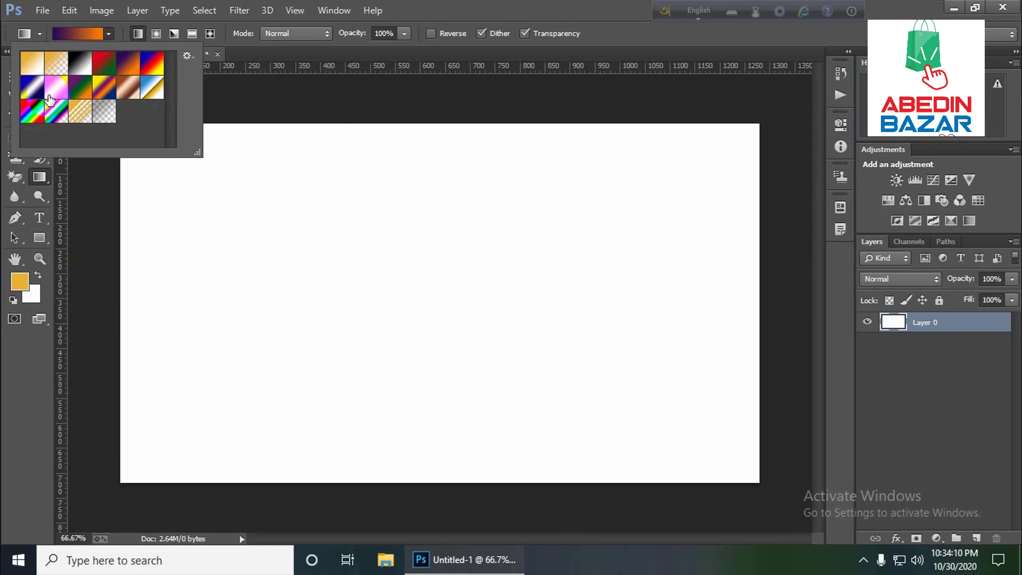
{"action": "left_click_drag", "start_coordinate": [123, 326], "coordinate": [728, 322]}
{"action": "key", "text": "ctrl+z"}
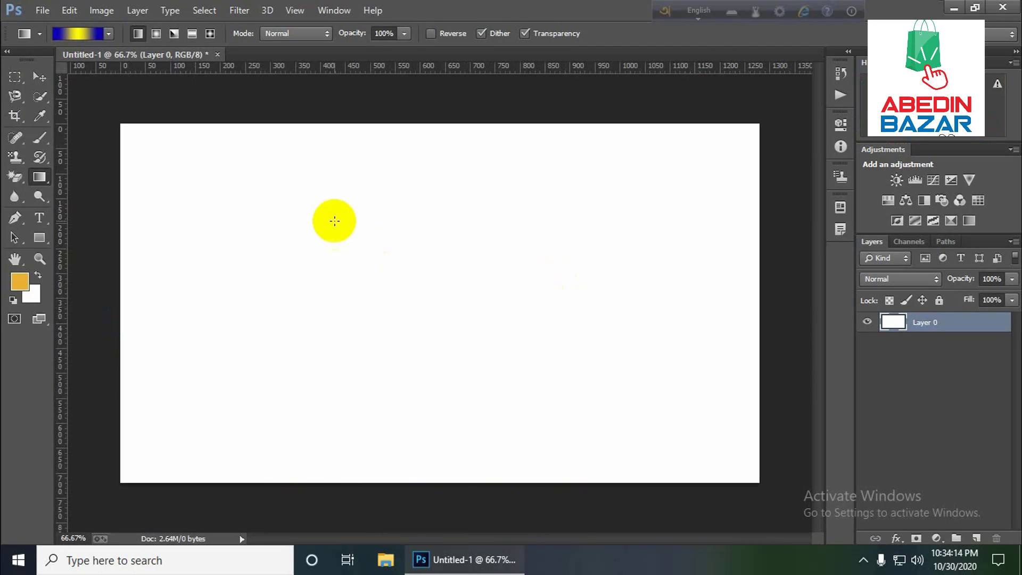
{"action": "left_click_drag", "start_coordinate": [410, 124], "coordinate": [421, 479]}
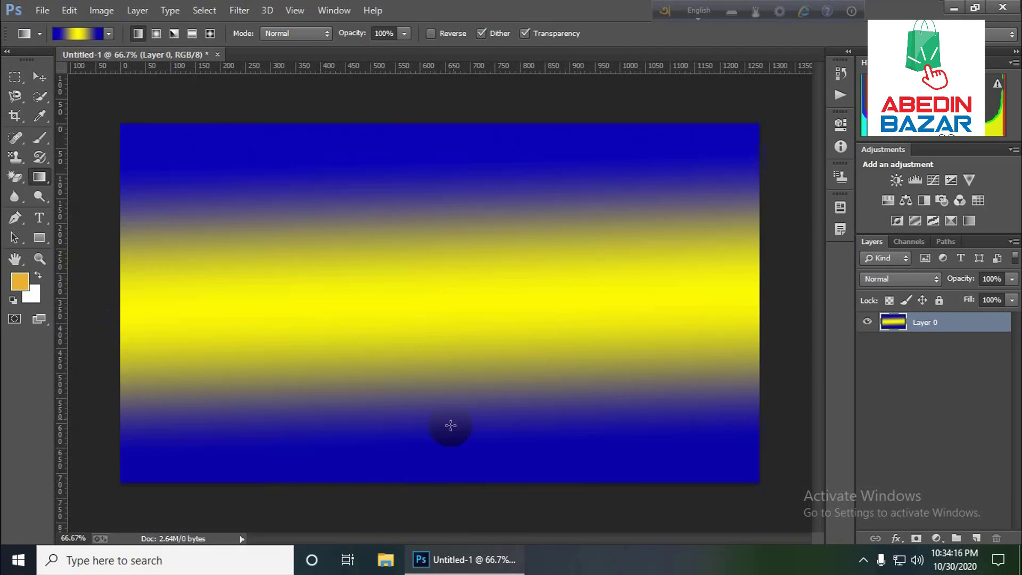
{"action": "key", "text": "ctrl+z"}
Step: Choose the orange-yellow-orange preset, draw it once from left to right and twice from top to bottom, undoing each gradient
{"action": "left_click", "coordinate": [108, 33]}
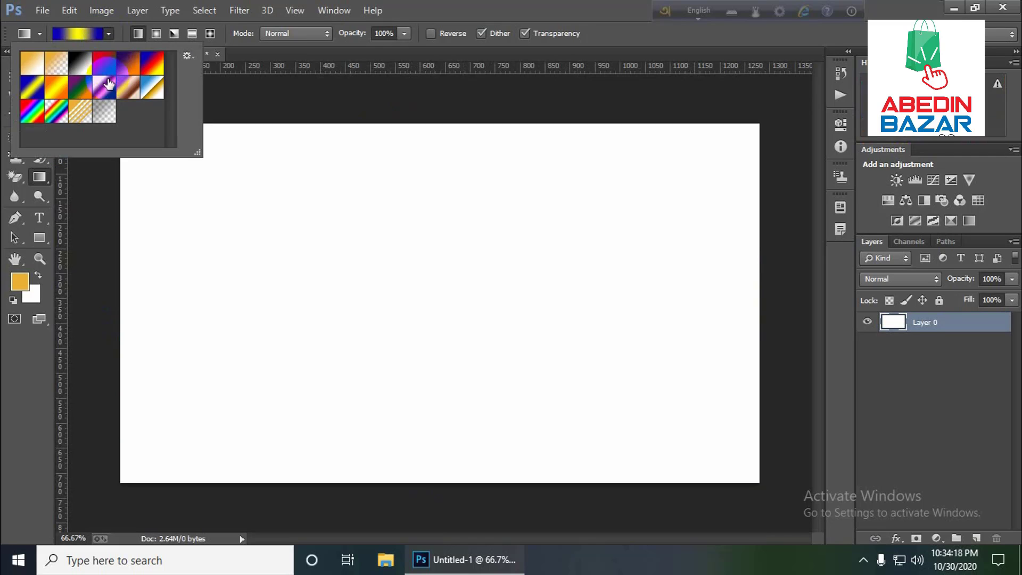
{"action": "left_click", "coordinate": [56, 87]}
{"action": "left_click_drag", "start_coordinate": [127, 308], "coordinate": [722, 270]}
{"action": "key", "text": "ctrl+z"}
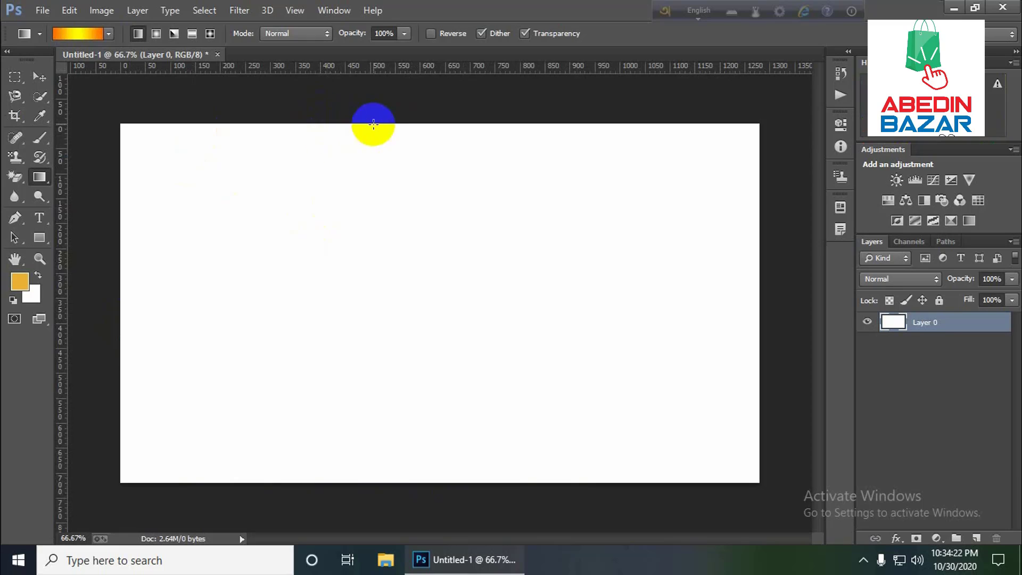
{"action": "left_click_drag", "start_coordinate": [372, 119], "coordinate": [436, 413]}
{"action": "key", "text": "ctrl+z"}
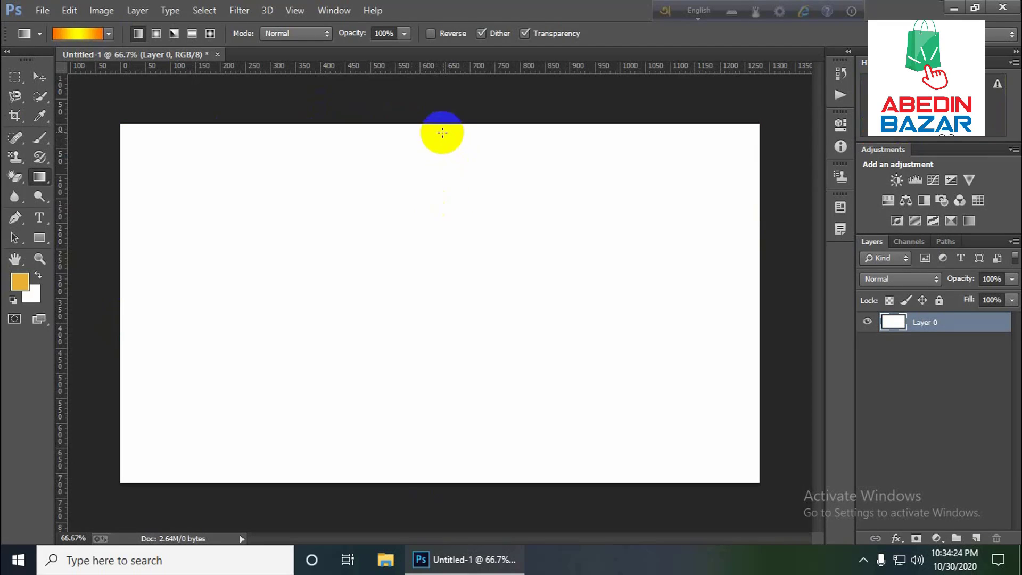
{"action": "left_click_drag", "start_coordinate": [442, 132], "coordinate": [442, 477]}
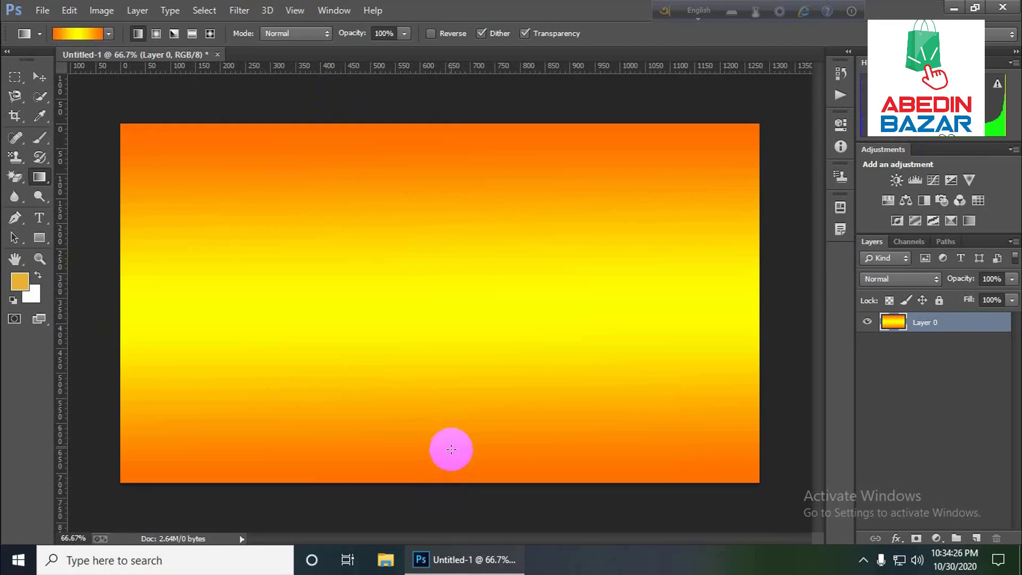
{"action": "key", "text": "ctrl+z"}
Step: Choose the yellow-violet-orange-blue preset, draw it from the canvas's top edge down to its bottom edge, and undo it
{"action": "left_click", "coordinate": [110, 33]}
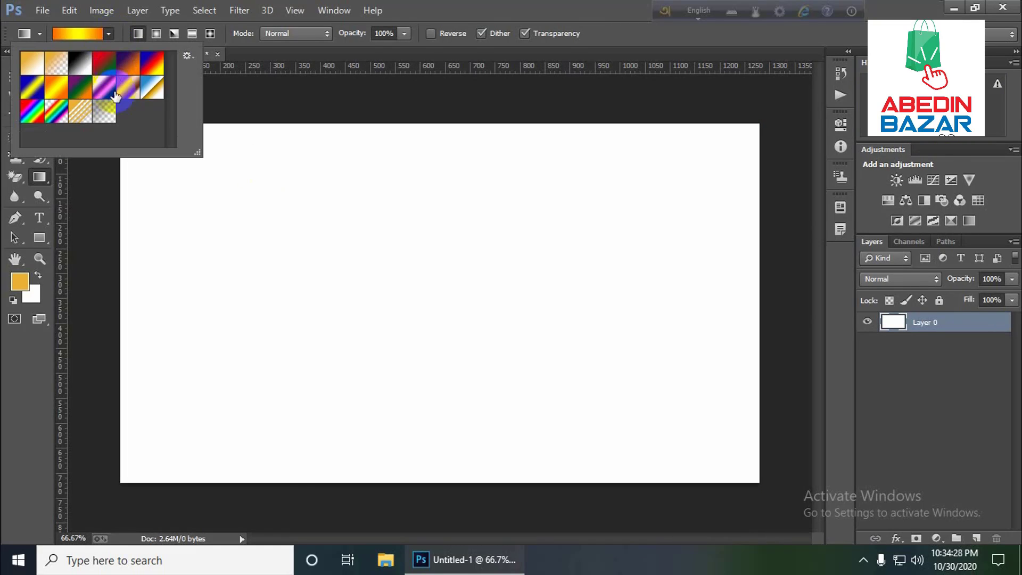
{"action": "left_click", "coordinate": [104, 93]}
{"action": "left_click", "coordinate": [388, 141]}
{"action": "left_click_drag", "start_coordinate": [401, 118], "coordinate": [418, 474]}
{"action": "key", "text": "ctrl+z"}
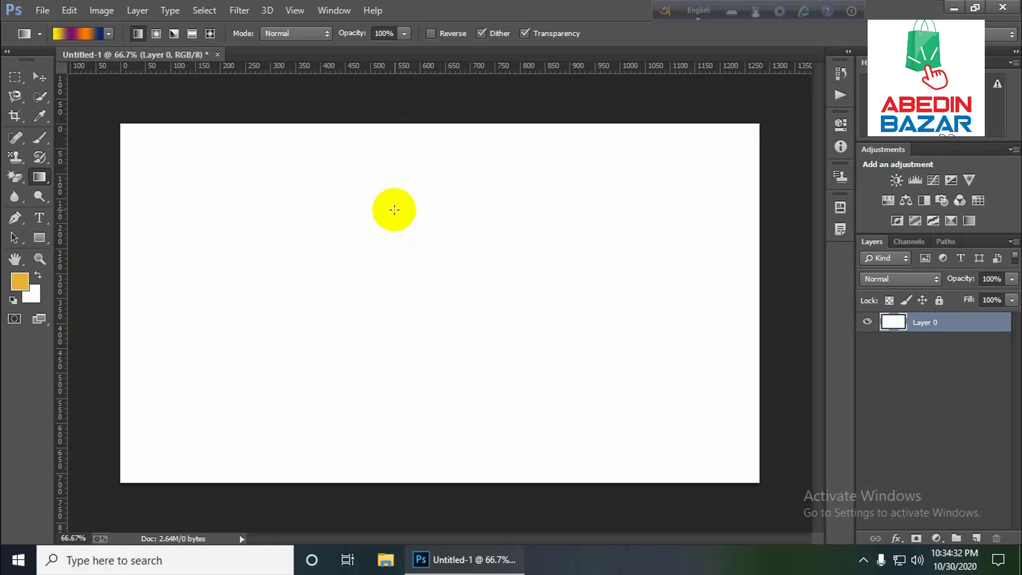
Step: Choose the orange-yellow-orange preset, draw it linearly from the canvas's top edge down to near its bottom edge, and undo it
{"action": "left_click", "coordinate": [103, 33]}
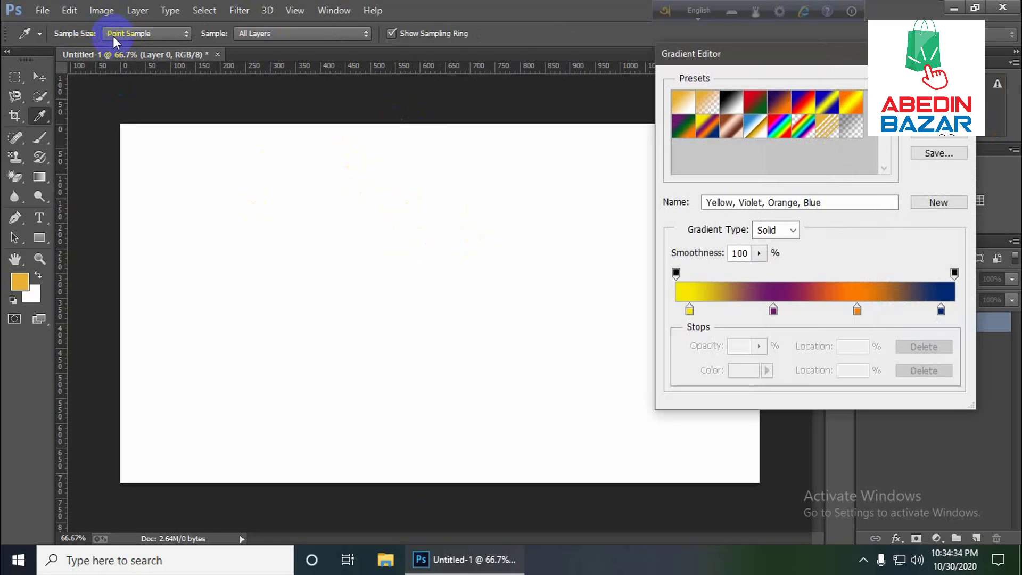
{"action": "left_click", "coordinate": [938, 85]}
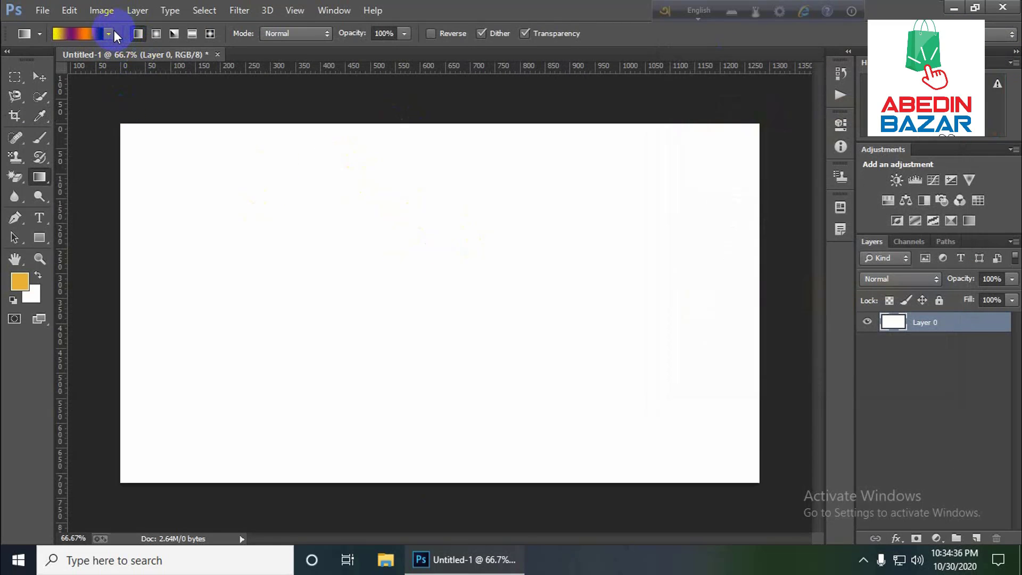
{"action": "left_click", "coordinate": [111, 32]}
{"action": "left_click", "coordinate": [54, 96]}
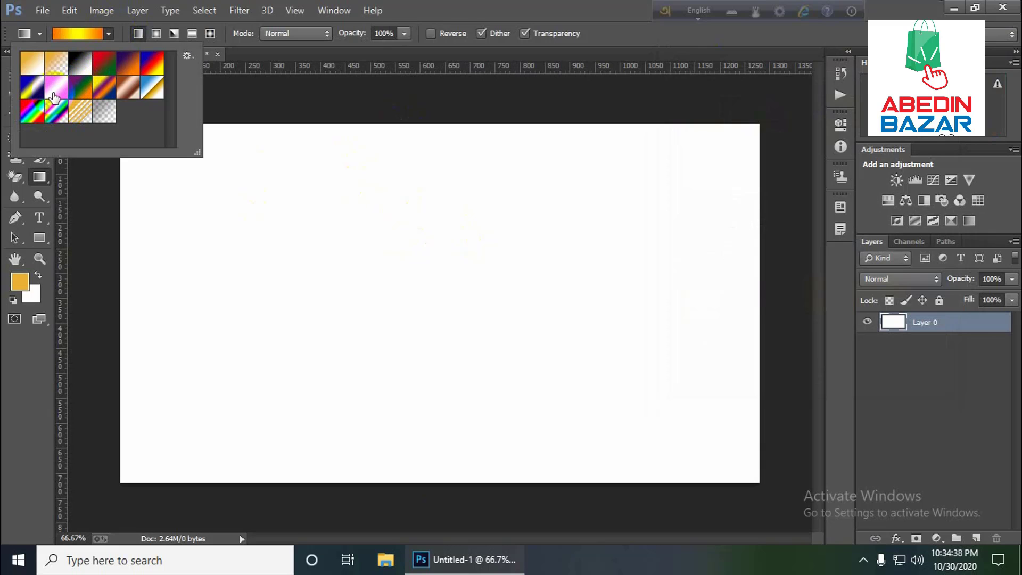
{"action": "left_click_drag", "start_coordinate": [415, 124], "coordinate": [420, 447]}
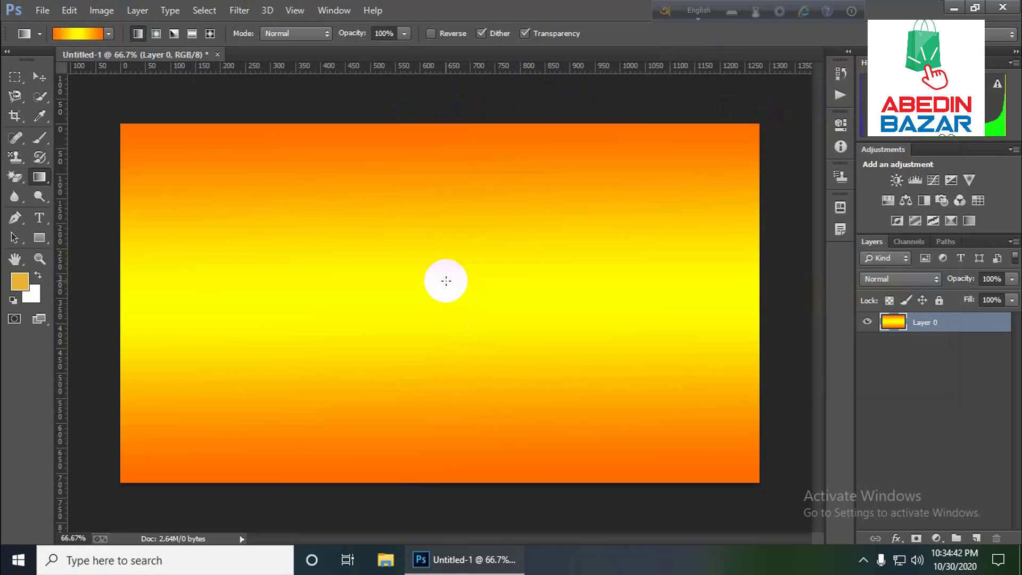
{"action": "key", "text": "ctrl+z"}
Step: Switch to the radial gradient style, draw it from the canvas's top edge to just below its bottom edge, and undo it
{"action": "left_click", "coordinate": [136, 34]}
{"action": "left_click", "coordinate": [156, 33]}
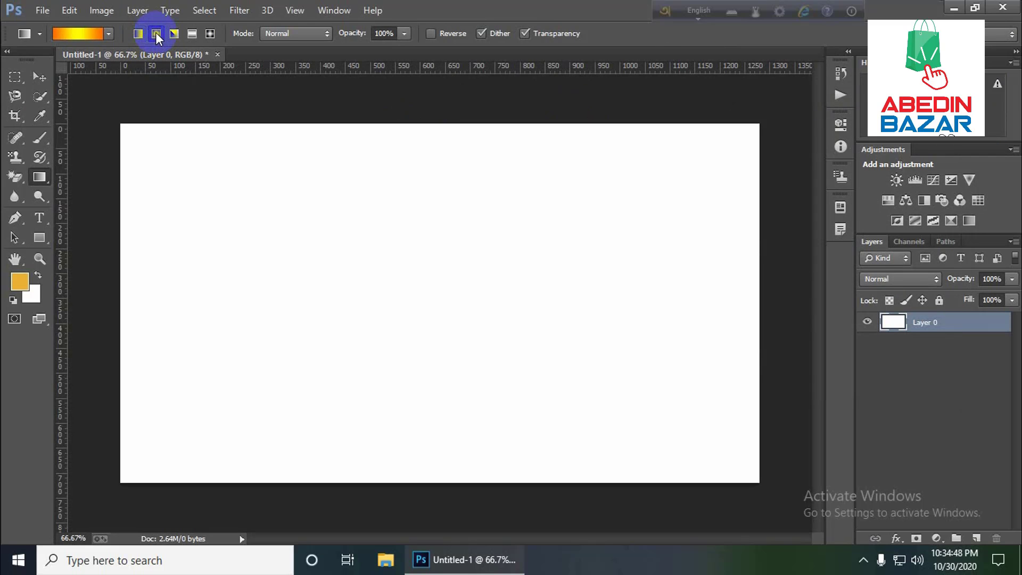
{"action": "left_click_drag", "start_coordinate": [436, 121], "coordinate": [456, 495]}
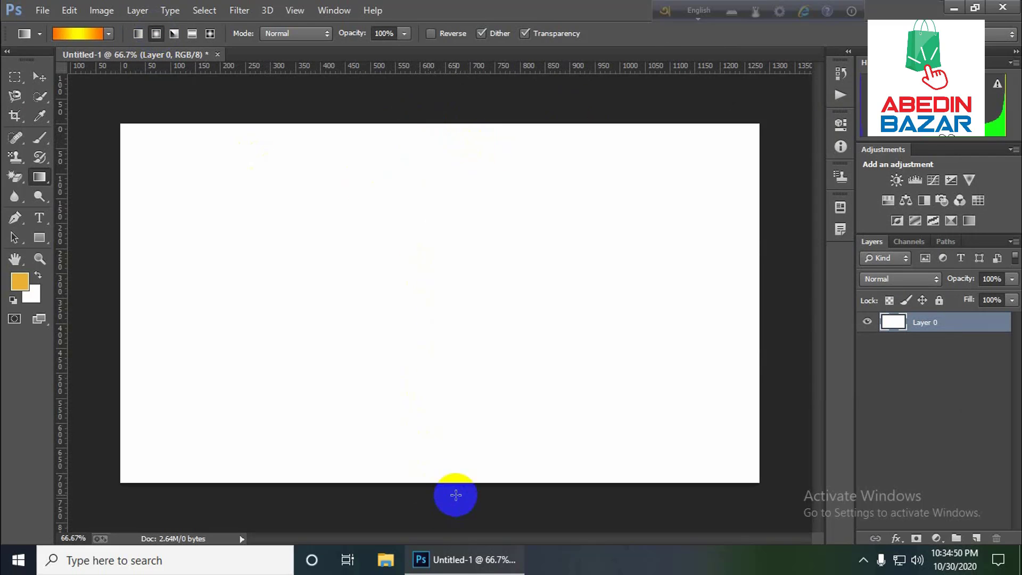
{"action": "left_click", "coordinate": [210, 34]}
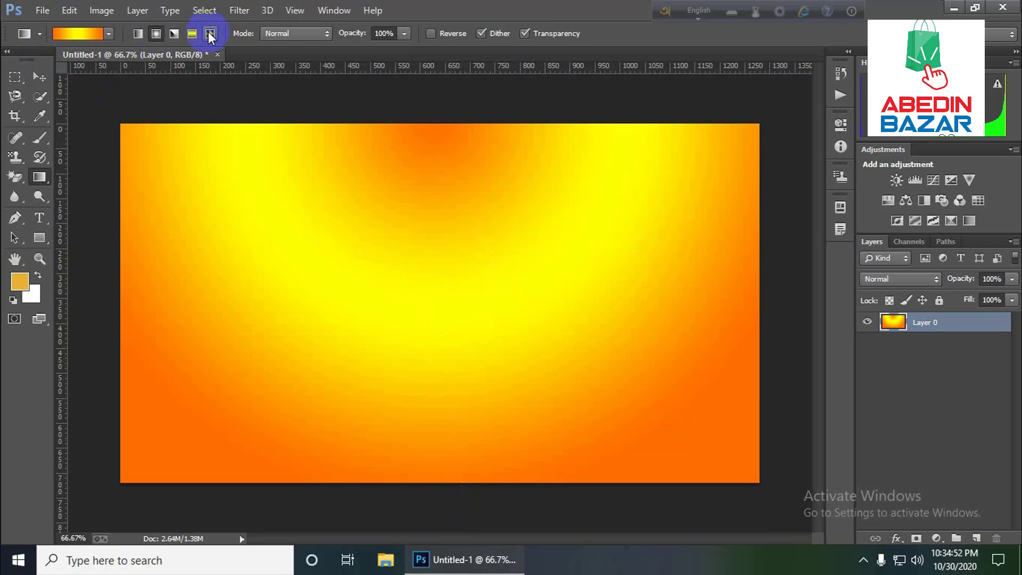
{"action": "left_click", "coordinate": [156, 34]}
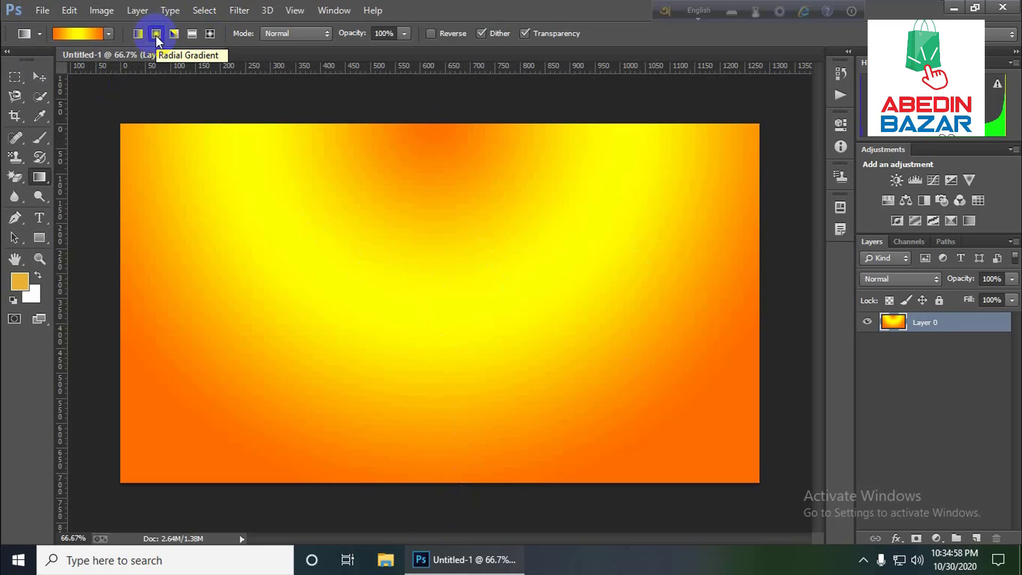
{"action": "key", "text": "ctrl+z"}
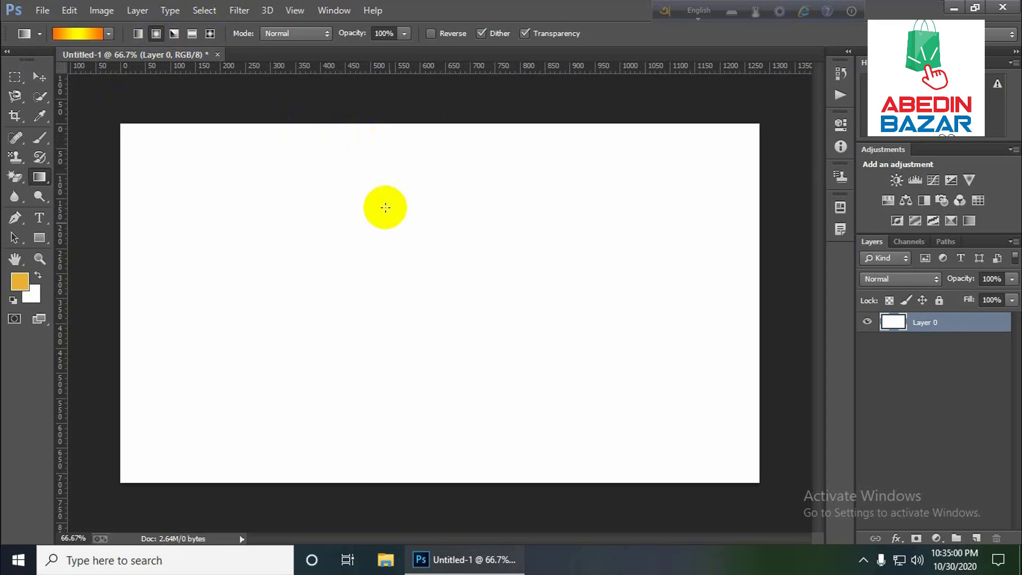
Step: Draw a radial gradient downward from the canvas's upper middle and another from near its centre, undoing each one
{"action": "left_click_drag", "start_coordinate": [394, 200], "coordinate": [397, 415]}
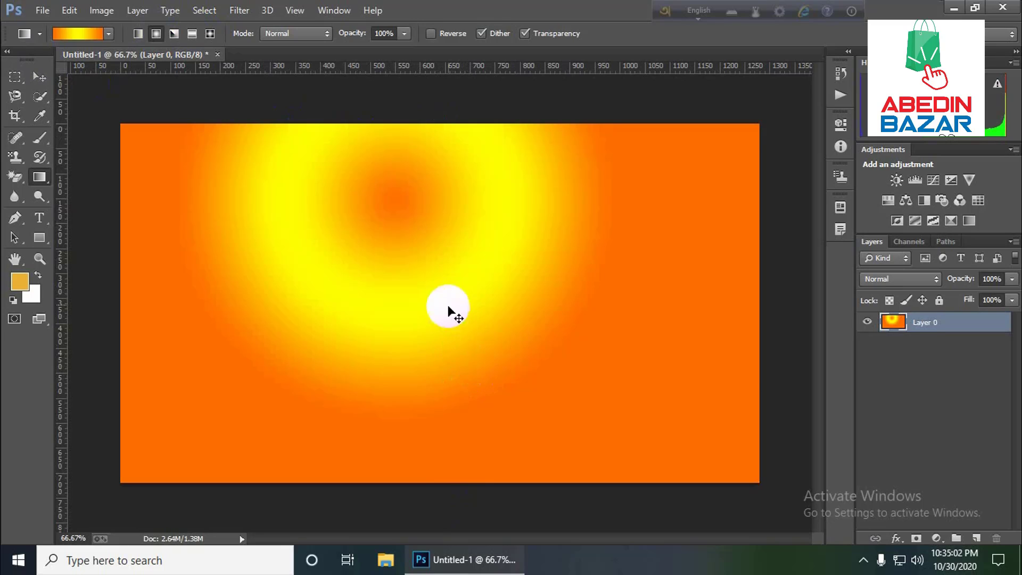
{"action": "key", "text": "ctrl+z"}
{"action": "left_click_drag", "start_coordinate": [430, 274], "coordinate": [448, 484]}
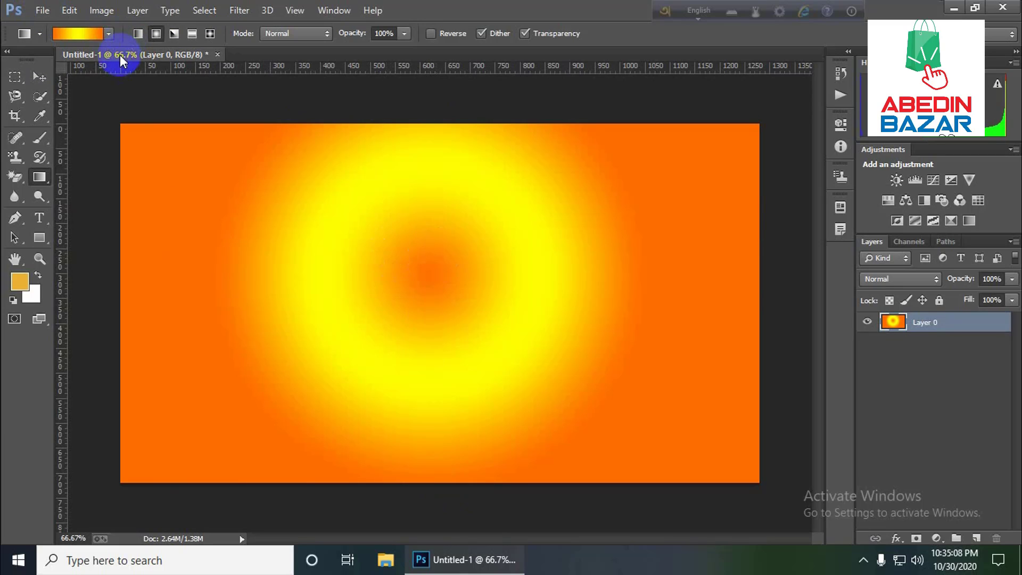
{"action": "key", "text": "ctrl+z"}
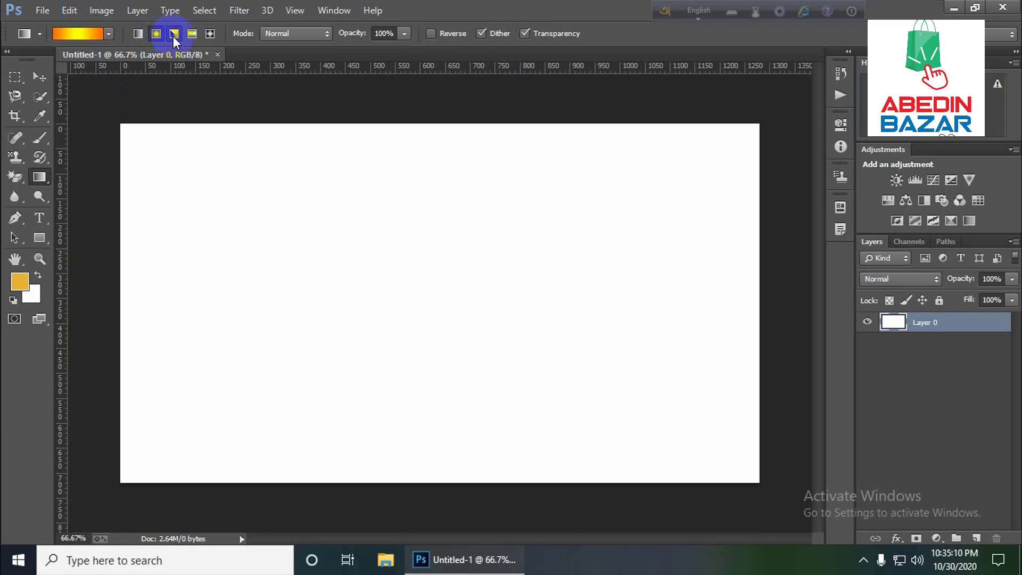
Step: Switch to the angle gradient style, draw it twice from near the canvas centre towards its lower-right corner, and undo each gradient
{"action": "left_click", "coordinate": [173, 34]}
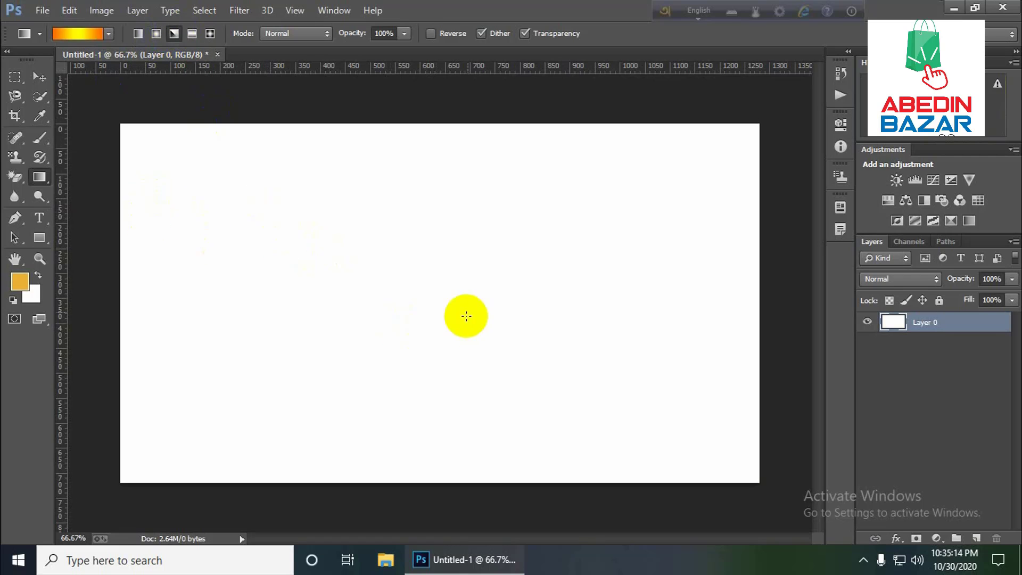
{"action": "left_click_drag", "start_coordinate": [417, 282], "coordinate": [704, 460]}
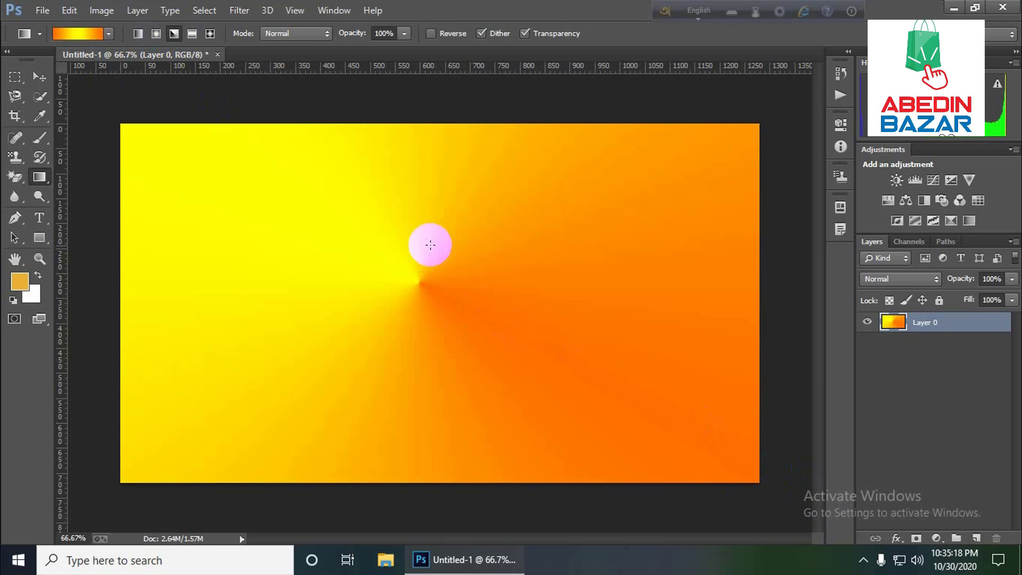
{"action": "key", "text": "ctrl+z"}
{"action": "left_click_drag", "start_coordinate": [412, 268], "coordinate": [760, 484]}
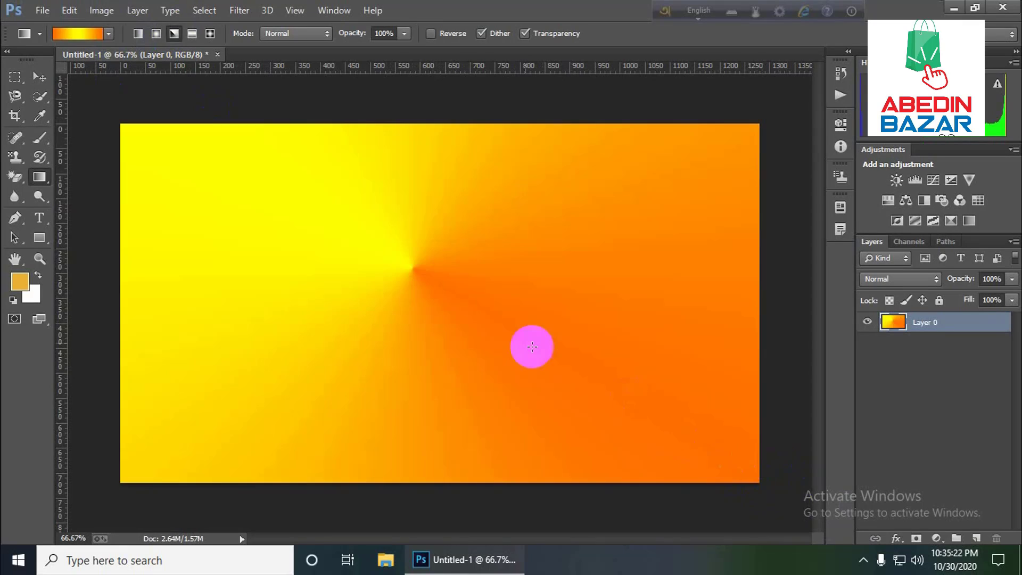
{"action": "key", "text": "ctrl+z"}
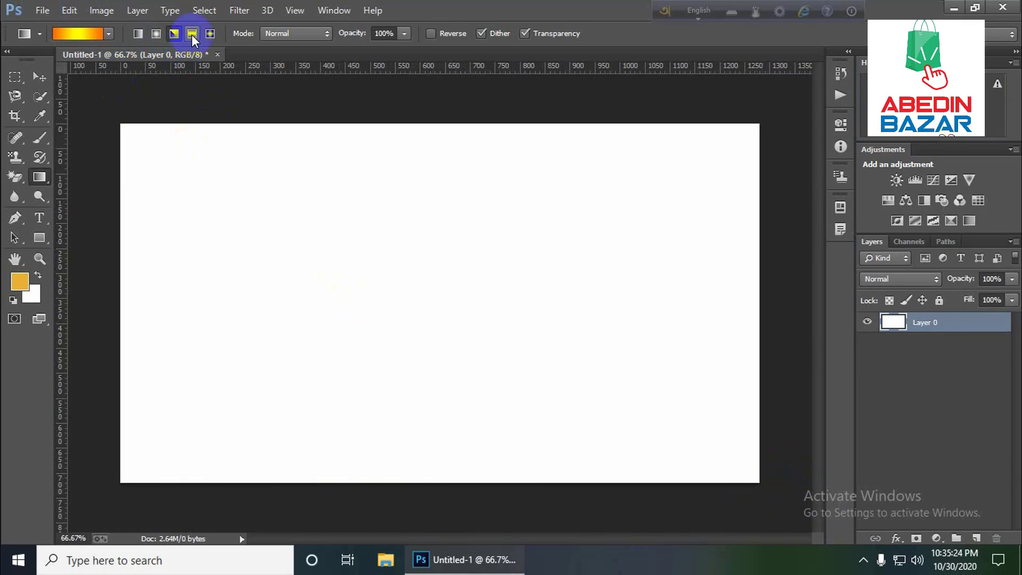
Step: Draw a reflected gradient from the canvas's top to its bottom edge, switch to the diamond style, and undo the reflected gradient
{"action": "left_click", "coordinate": [191, 34]}
{"action": "left_click_drag", "start_coordinate": [362, 137], "coordinate": [360, 486]}
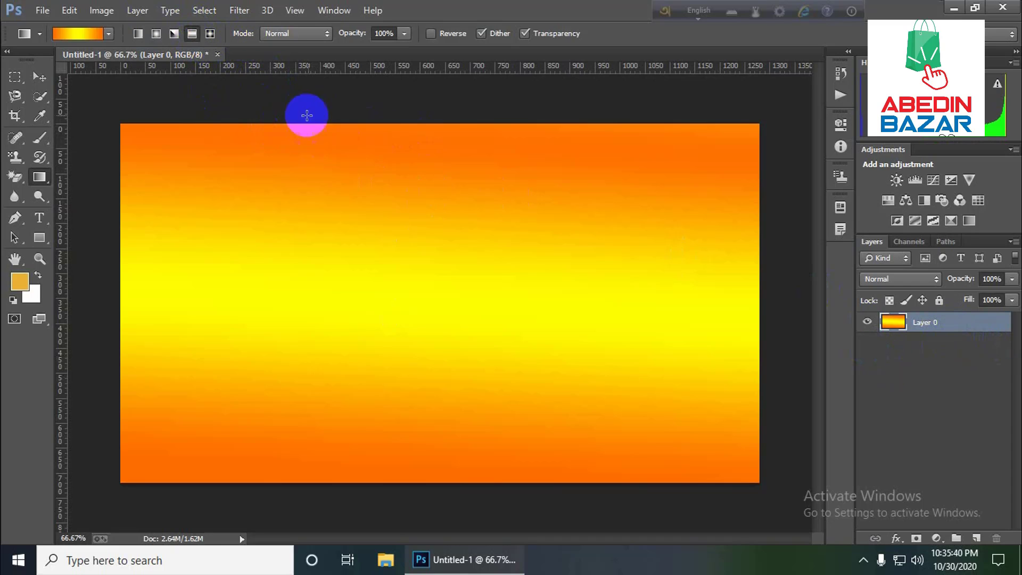
{"action": "left_click", "coordinate": [210, 35]}
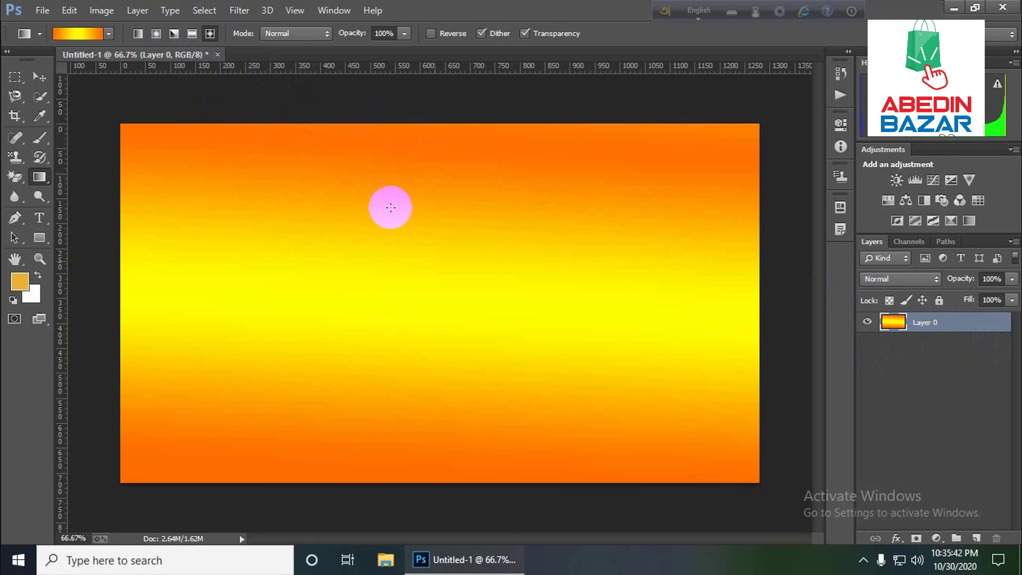
{"action": "key", "text": "ctrl+z"}
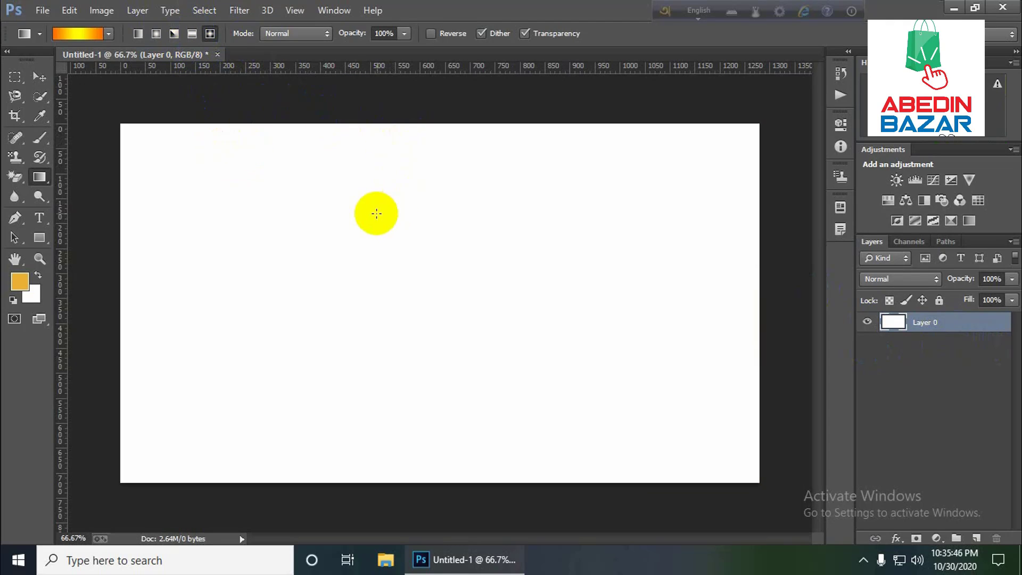
Step: Draw several diamond gradients from near the canvas centre towards its right edge, and refill the layer with white
{"action": "left_click_drag", "start_coordinate": [392, 279], "coordinate": [742, 326]}
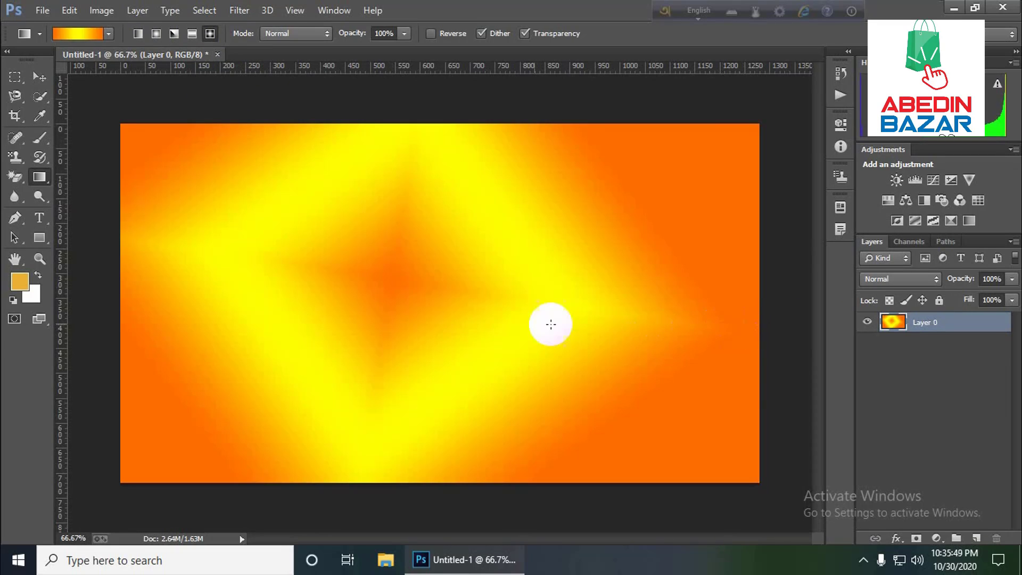
{"action": "key", "text": "ctrl+z"}
{"action": "left_click_drag", "start_coordinate": [447, 299], "coordinate": [753, 319]}
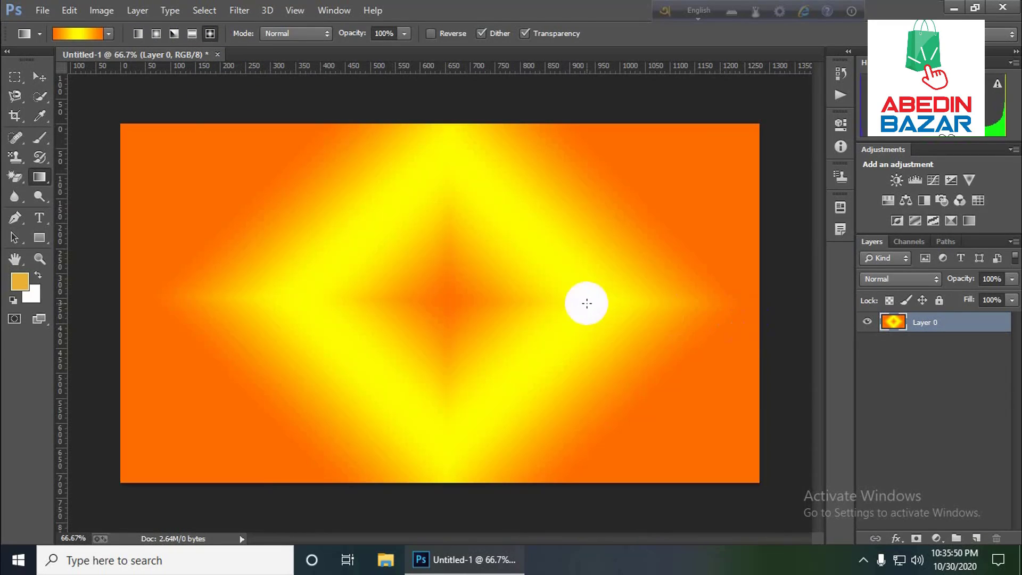
{"action": "left_click_drag", "start_coordinate": [447, 294], "coordinate": [852, 296]}
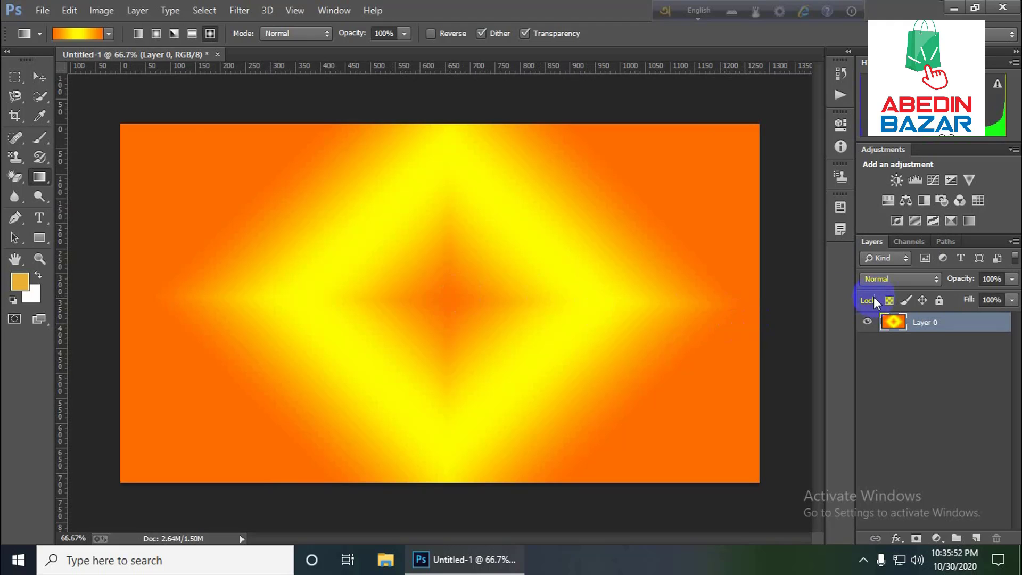
{"action": "left_click_drag", "start_coordinate": [716, 284], "coordinate": [716, 284]}
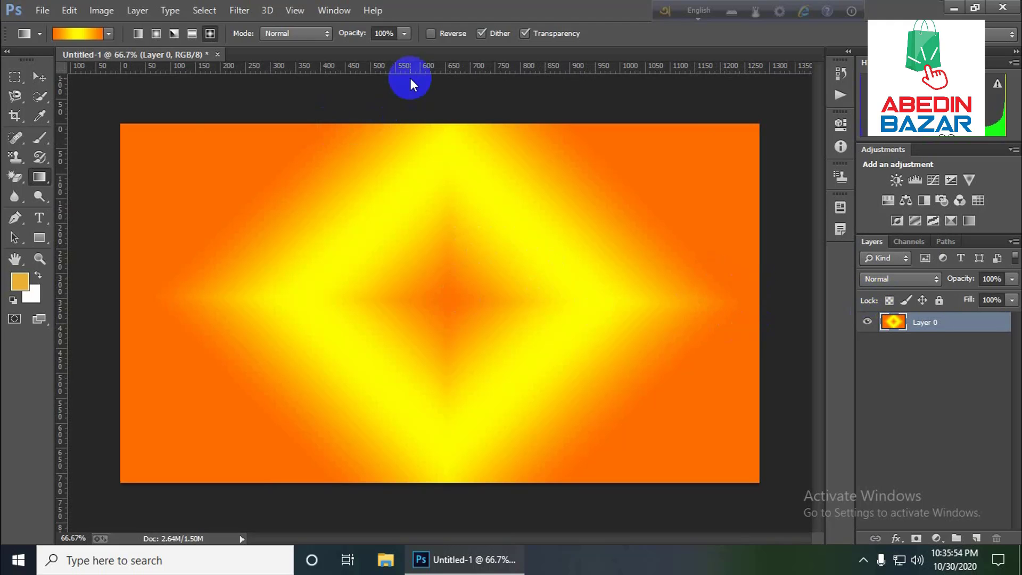
{"action": "key", "text": "ctrl+BackSpace"}
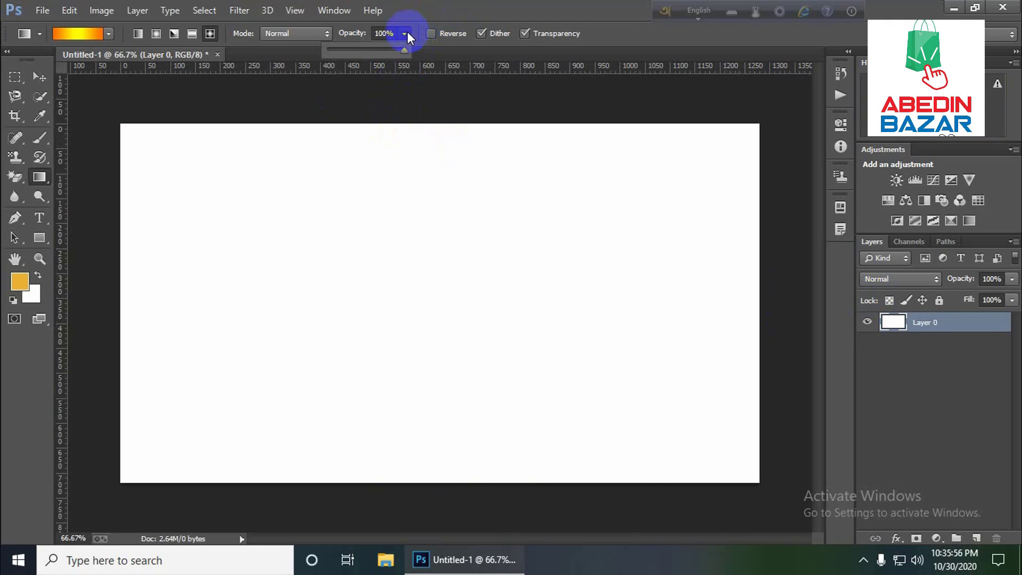
Step: Set the gradient opacity to 54%, draw two diamond gradients from near the canvas centre rightward, and undo each one
{"action": "left_click_drag", "start_coordinate": [378, 53], "coordinate": [369, 49]}
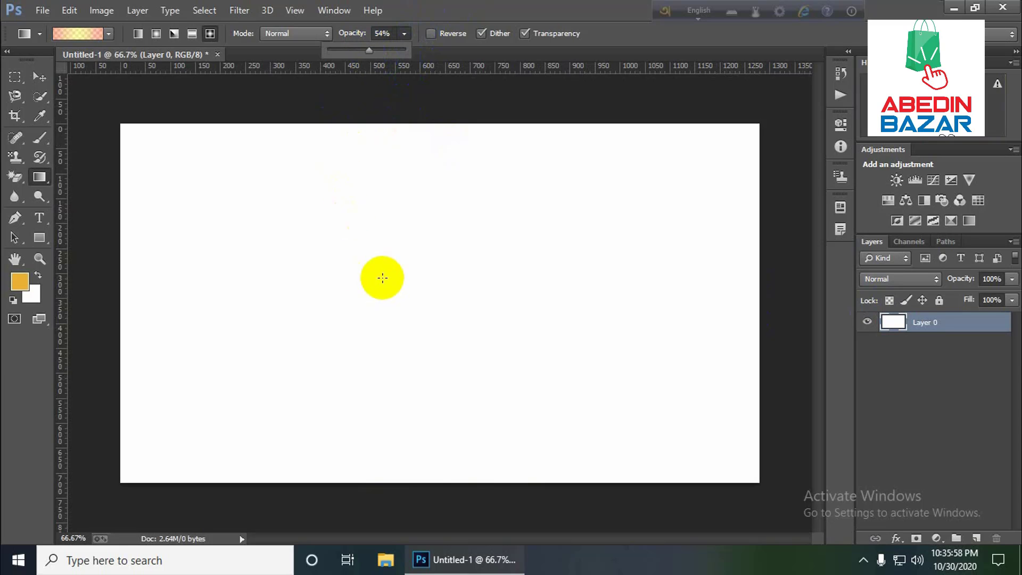
{"action": "left_click_drag", "start_coordinate": [383, 277], "coordinate": [756, 333]}
{"action": "key", "text": "ctrl+z"}
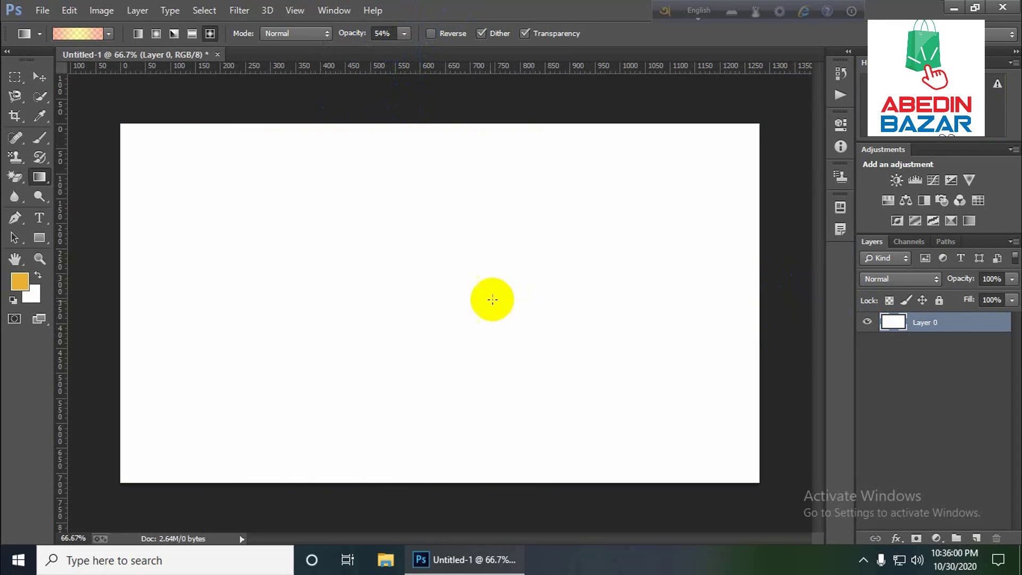
{"action": "left_click_drag", "start_coordinate": [467, 306], "coordinate": [674, 308]}
{"action": "key", "text": "ctrl+z"}
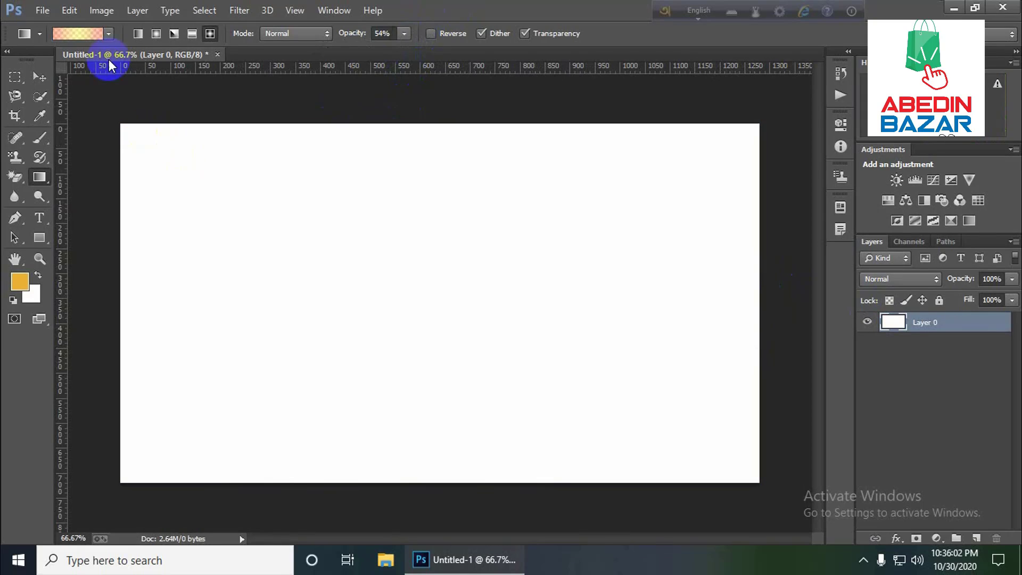
Step: Choose the blue-red-yellow preset, draw it twice as a diamond from the canvas's middle area past its right edge, and undo each gradient
{"action": "left_click", "coordinate": [109, 34]}
{"action": "left_click", "coordinate": [154, 64]}
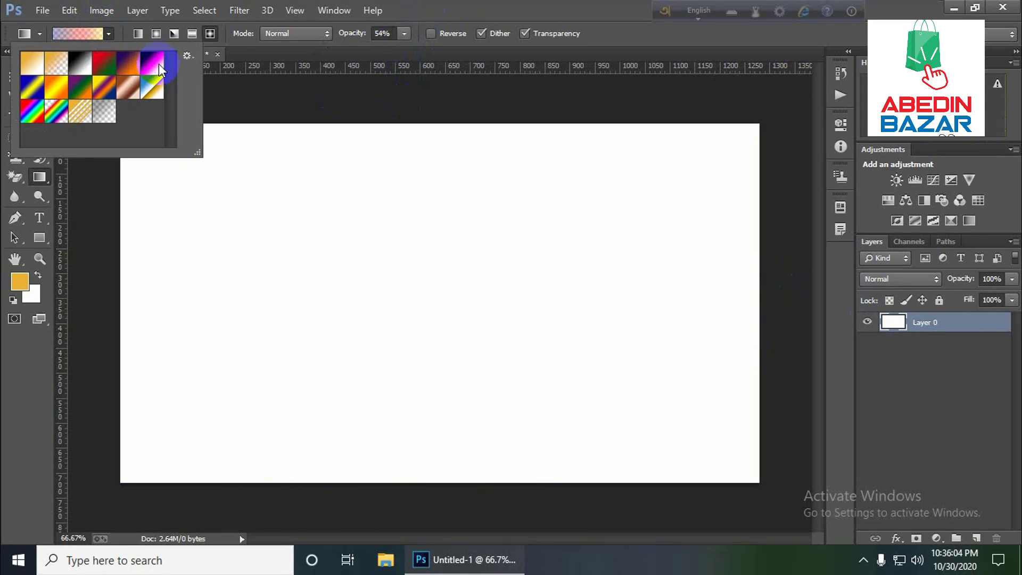
{"action": "left_click", "coordinate": [473, 288]}
{"action": "left_click_drag", "start_coordinate": [358, 296], "coordinate": [800, 303]}
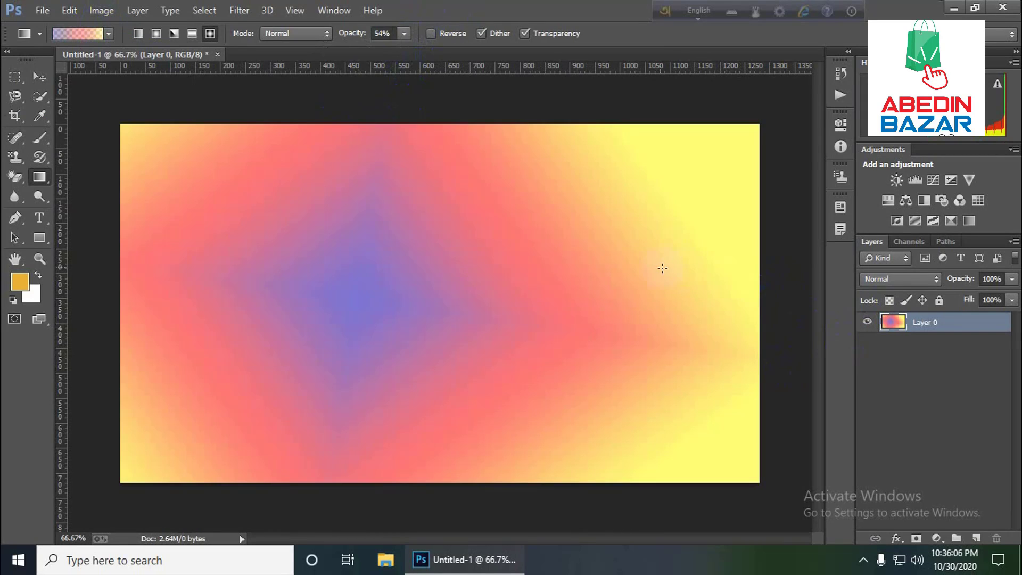
{"action": "key", "text": "ctrl+z"}
{"action": "left_click_drag", "start_coordinate": [479, 289], "coordinate": [792, 312]}
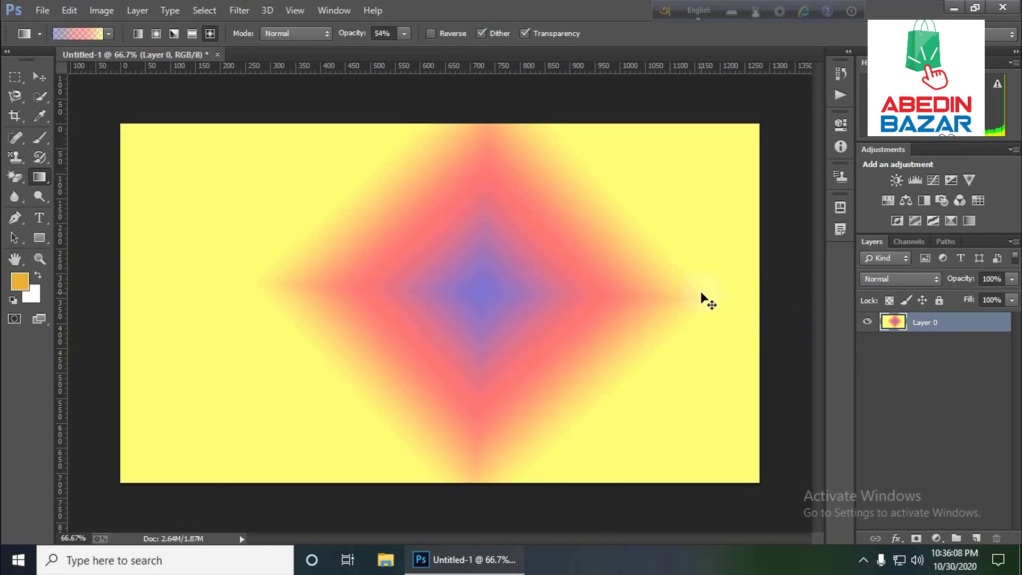
{"action": "key", "text": "ctrl+z"}
Step: Set the gradient opacity to 100%, draw a diamond gradient from near the canvas centre towards its right edge, and undo it
{"action": "left_click", "coordinate": [406, 34]}
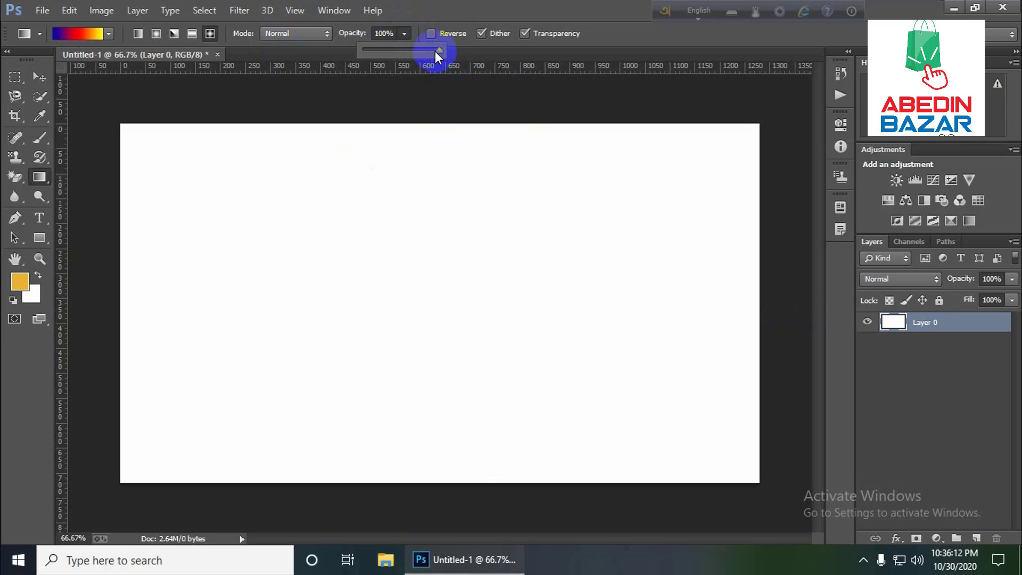
{"action": "left_click", "coordinate": [531, 46]}
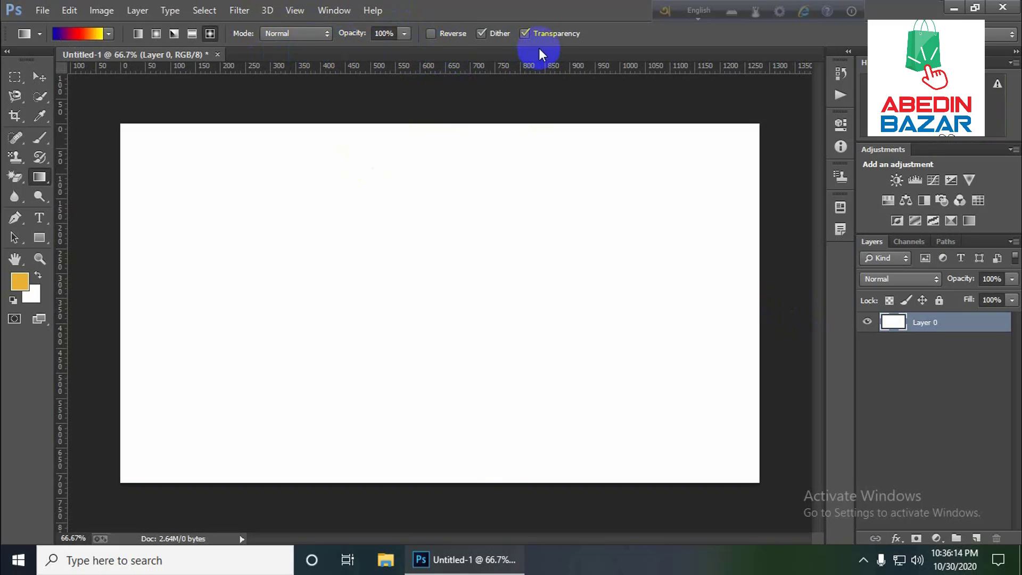
{"action": "left_click_drag", "start_coordinate": [373, 258], "coordinate": [684, 293]}
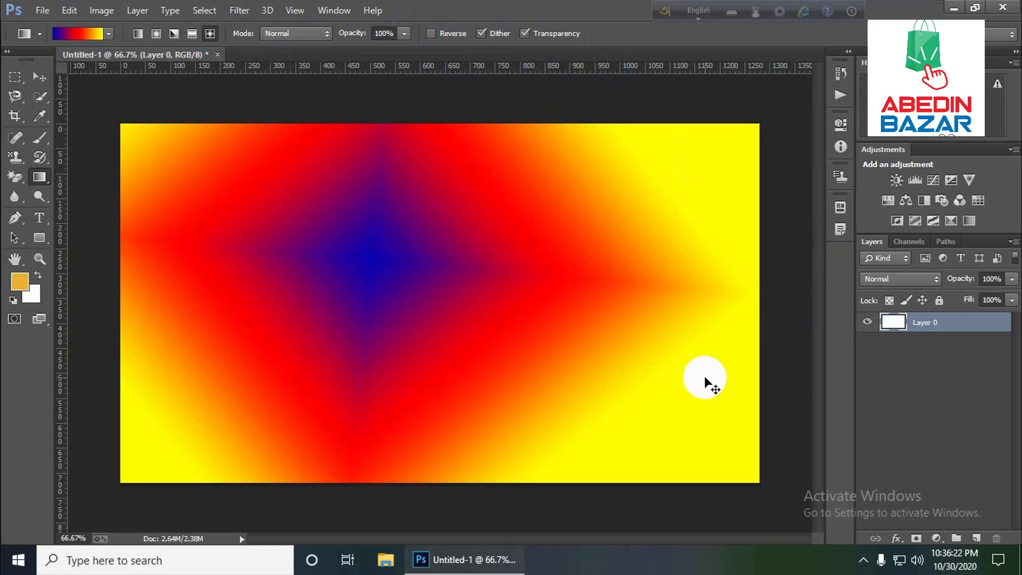
{"action": "key", "text": "ctrl+z"}
Step: View the gradient blending modes, keep Normal, and draw the diamond gradient horizontally from the canvas's left edge past its right edge
{"action": "left_click", "coordinate": [318, 33]}
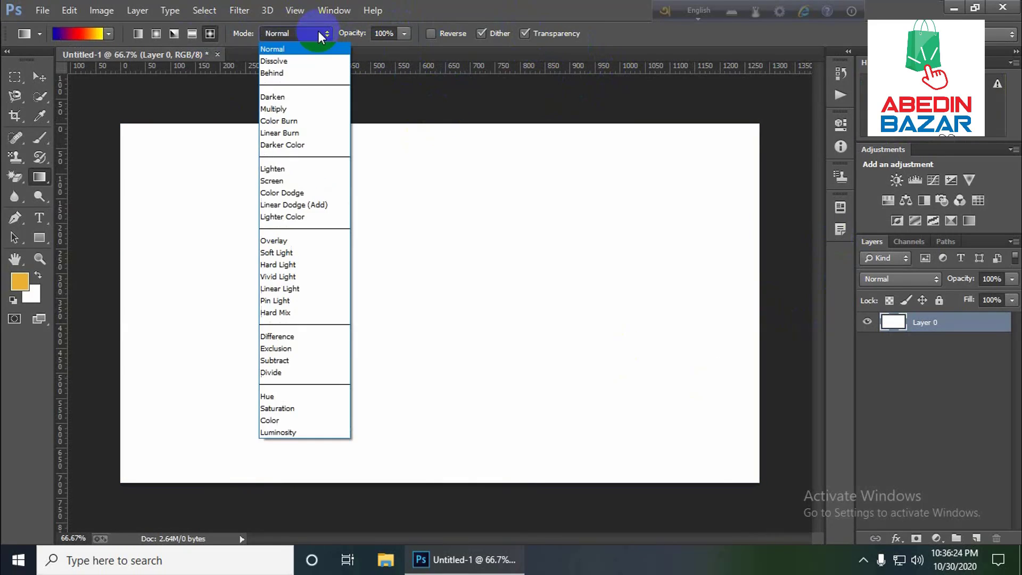
{"action": "left_click", "coordinate": [319, 33]}
{"action": "left_click_drag", "start_coordinate": [122, 315], "coordinate": [862, 318]}
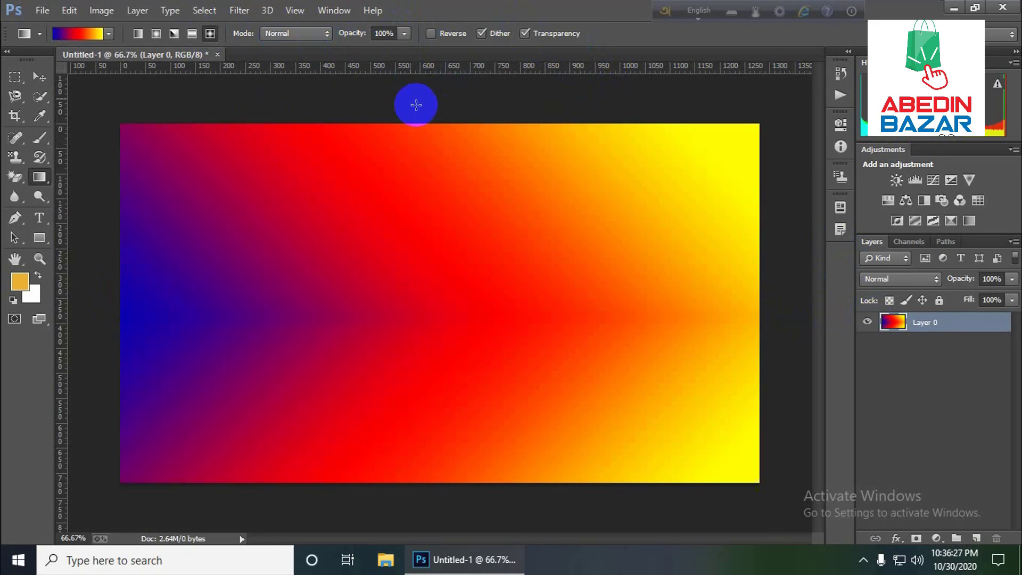
Step: Set the gradient mode to Behind and undo the last diamond gradient
{"action": "left_click", "coordinate": [308, 35]}
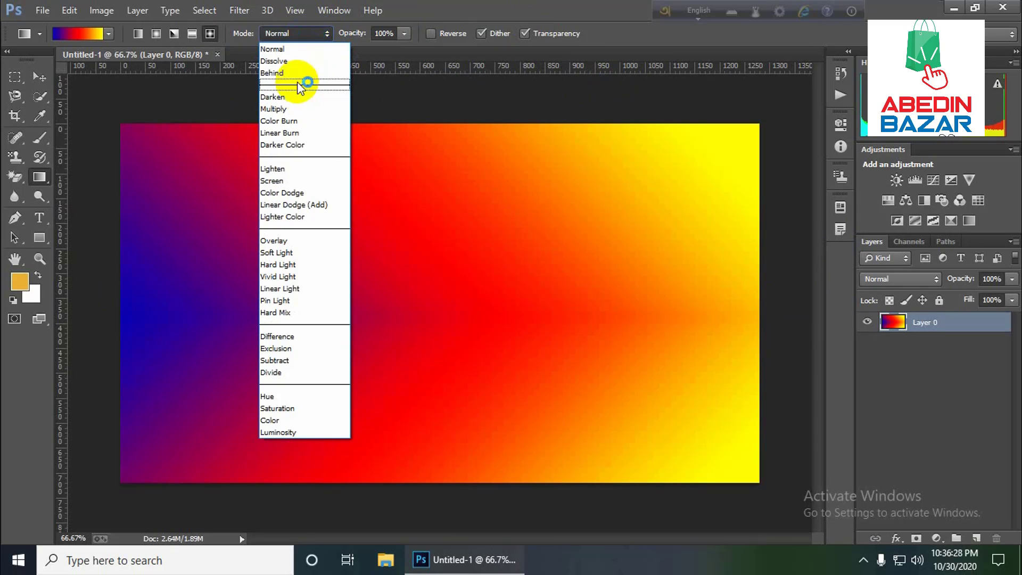
{"action": "left_click", "coordinate": [296, 71]}
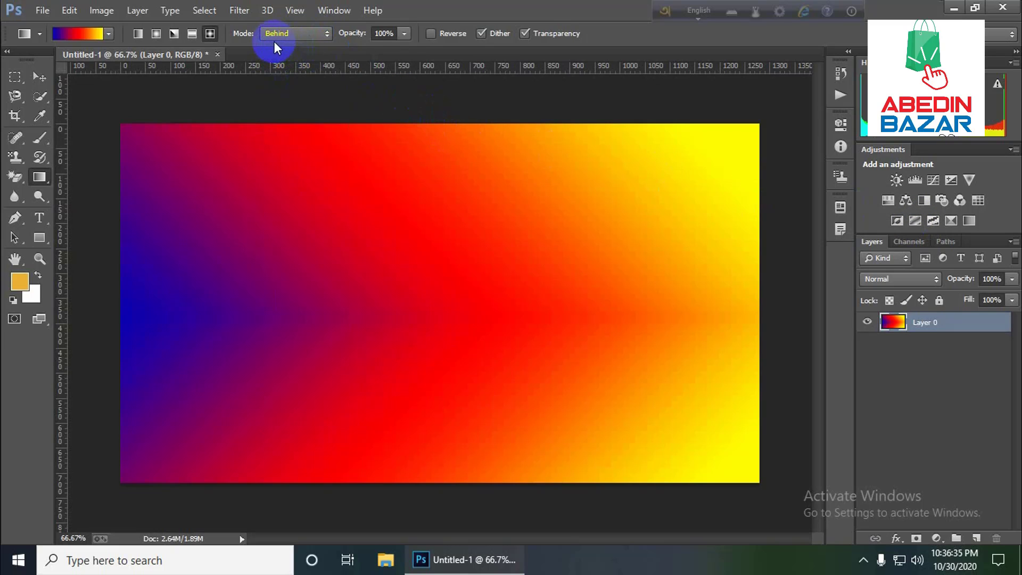
{"action": "key", "text": "ctrl+z"}
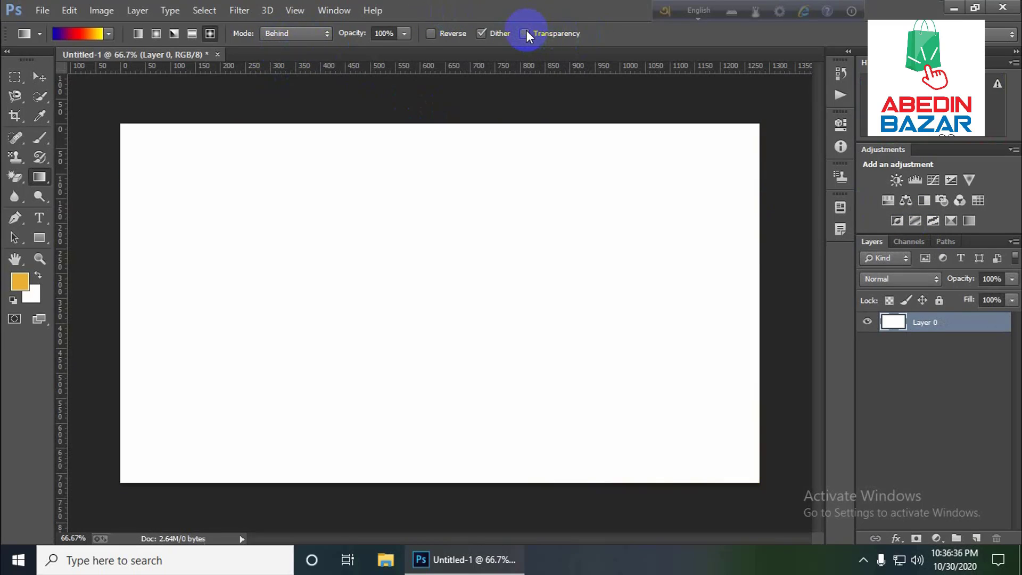
Step: Switch the gradient mode to Multiply, draw one diamond gradient horizontally and two vertically downward across the canvas, and undo each one
{"action": "left_click", "coordinate": [285, 34]}
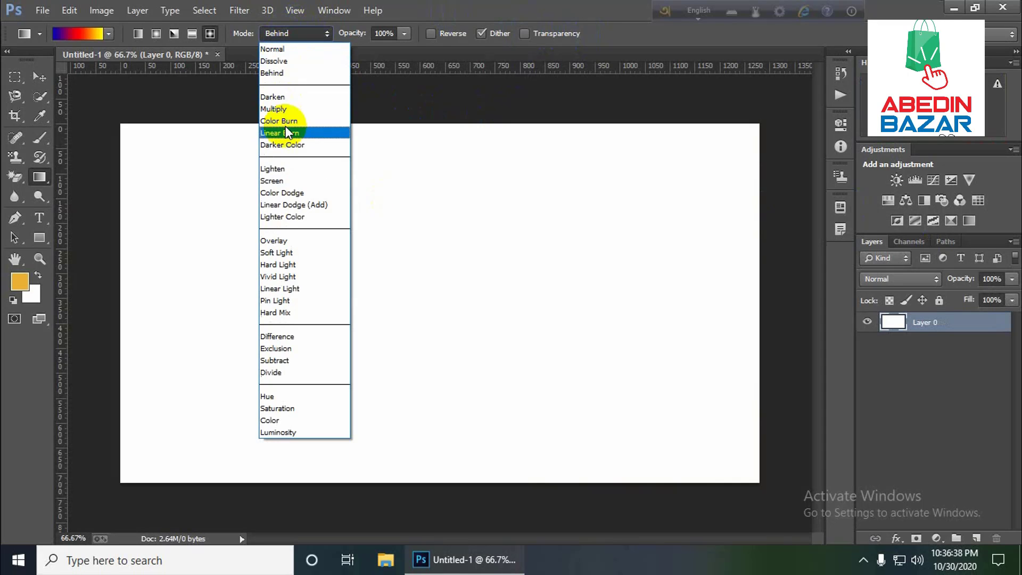
{"action": "left_click", "coordinate": [284, 108]}
{"action": "left_click_drag", "start_coordinate": [129, 262], "coordinate": [724, 266]}
{"action": "key", "text": "ctrl+z"}
{"action": "left_click_drag", "start_coordinate": [427, 132], "coordinate": [432, 461]}
{"action": "key", "text": "ctrl+z"}
{"action": "left_click_drag", "start_coordinate": [406, 150], "coordinate": [419, 457]}
{"action": "key", "text": "ctrl+z"}
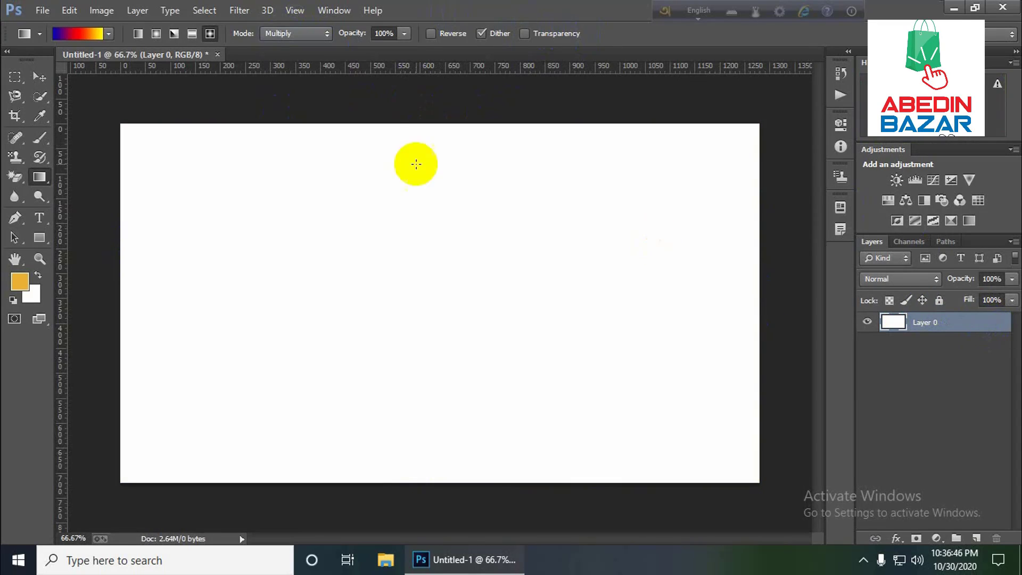
Step: Set the gradient mode back to Normal and enable Transparency
{"action": "left_click", "coordinate": [283, 34]}
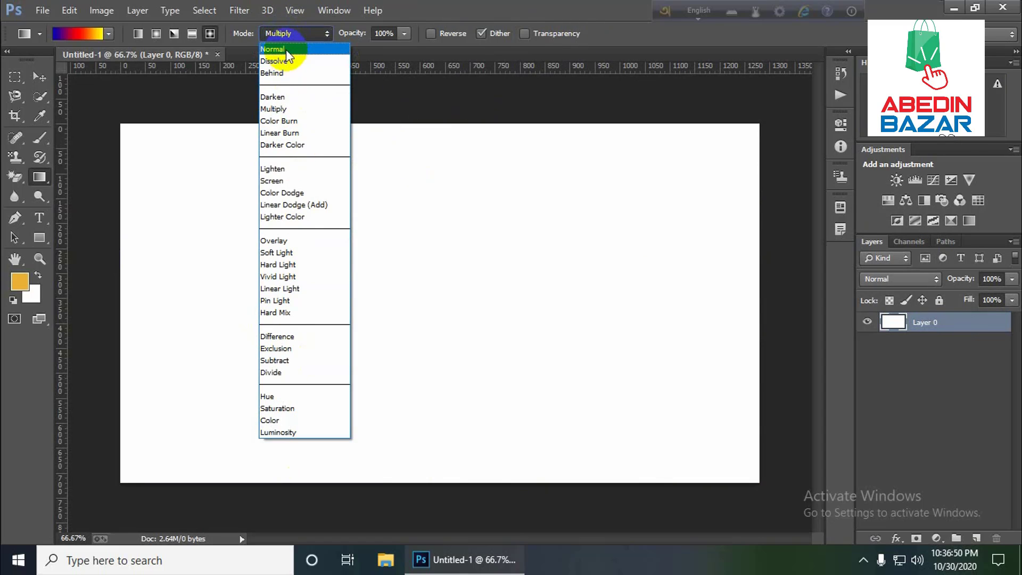
{"action": "left_click", "coordinate": [287, 50]}
{"action": "left_click", "coordinate": [525, 34]}
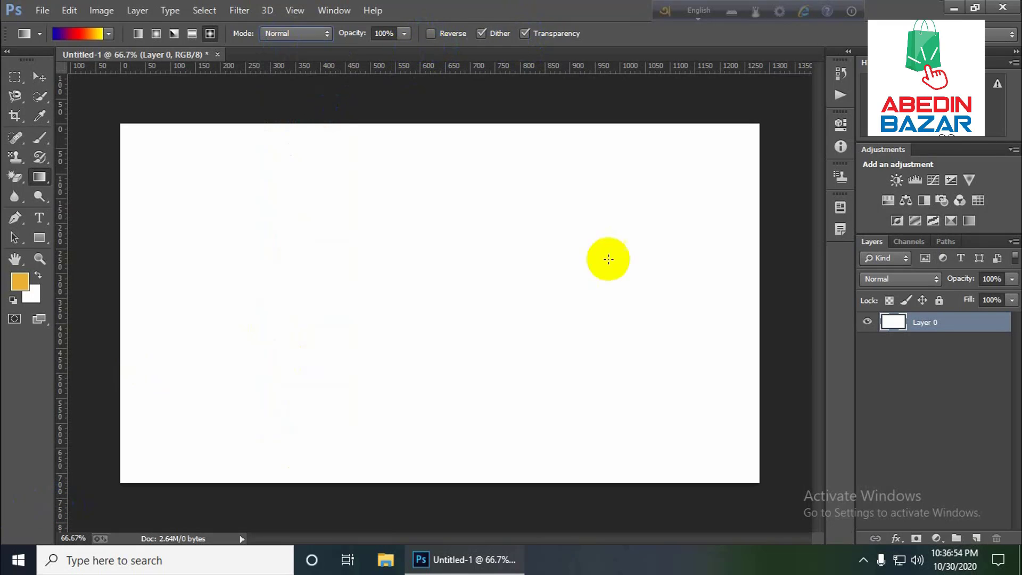
{"action": "right_click", "coordinate": [37, 181]}
{"action": "left_click", "coordinate": [111, 174]}
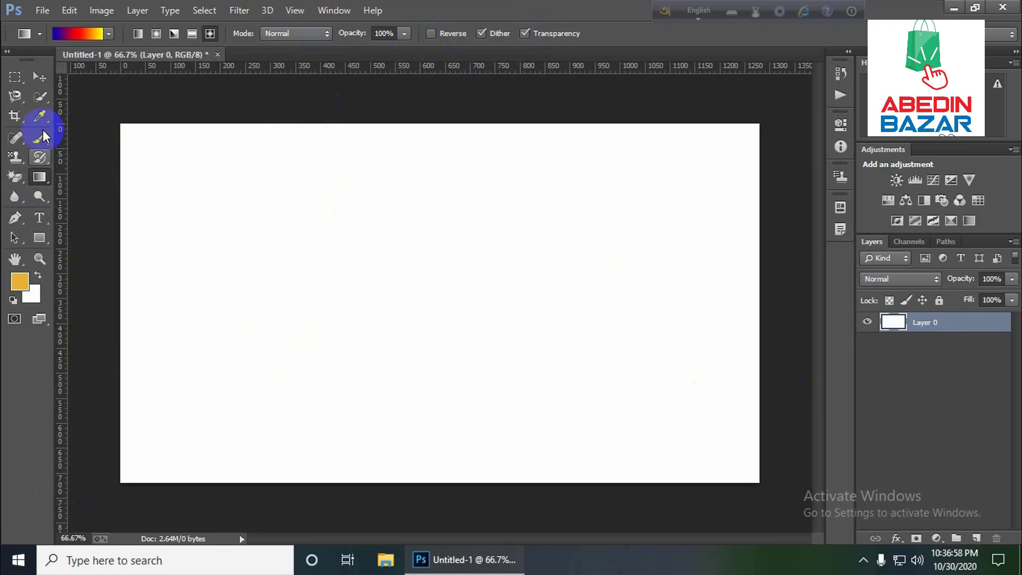
{"action": "left_click", "coordinate": [107, 34]}
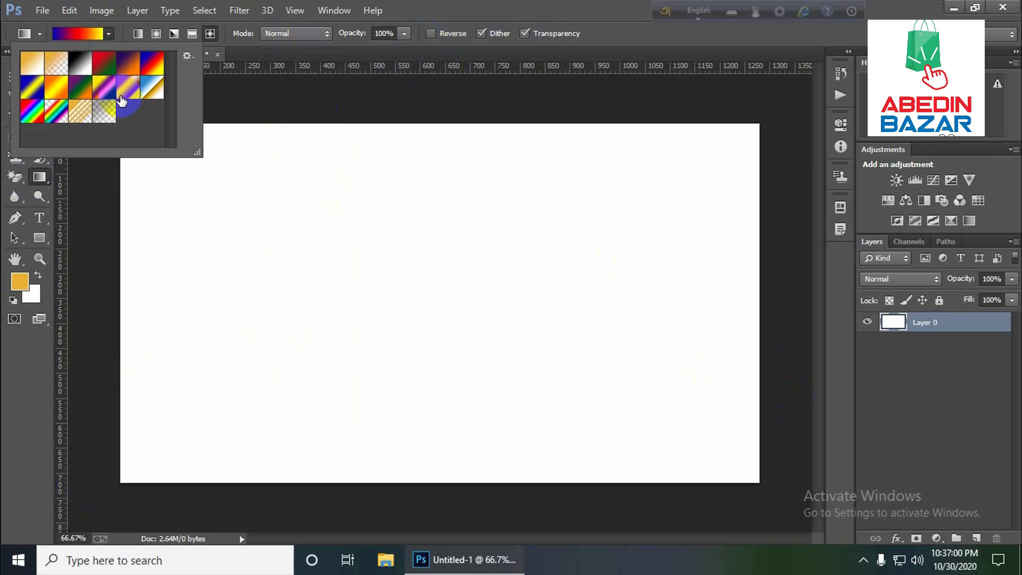
{"action": "left_click", "coordinate": [186, 58]}
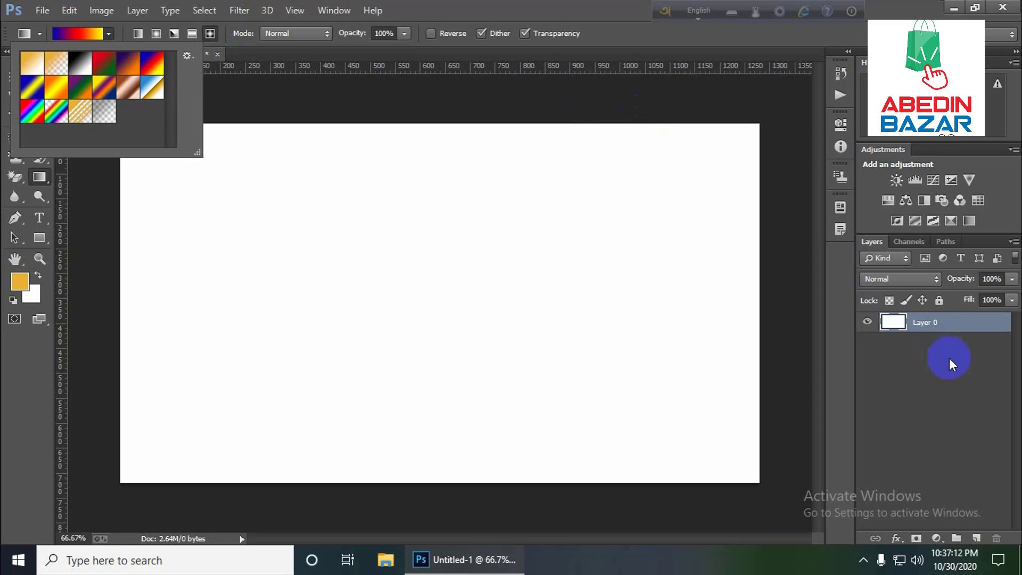
{"action": "left_click", "coordinate": [940, 324]}
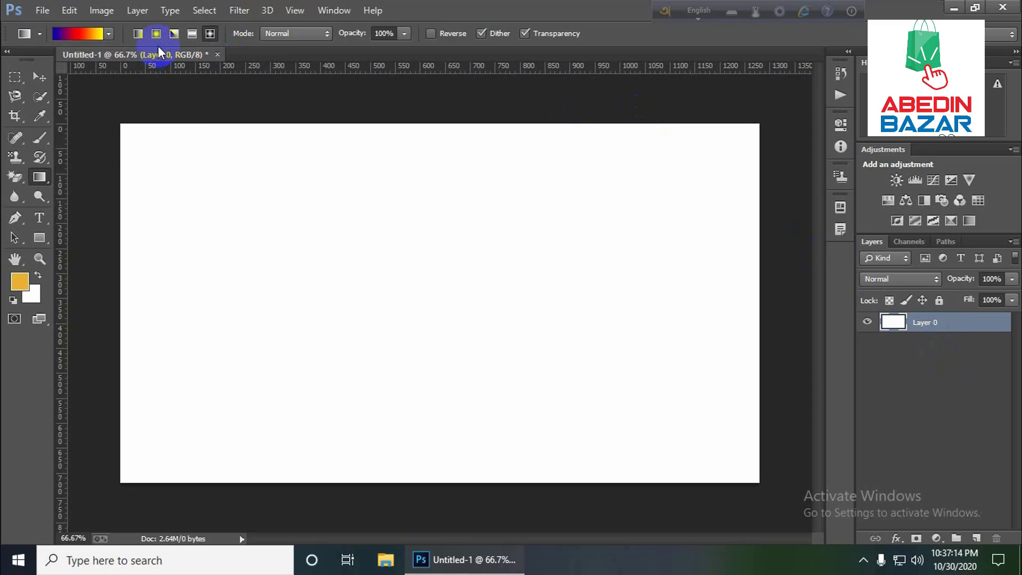
{"action": "left_click", "coordinate": [40, 180]}
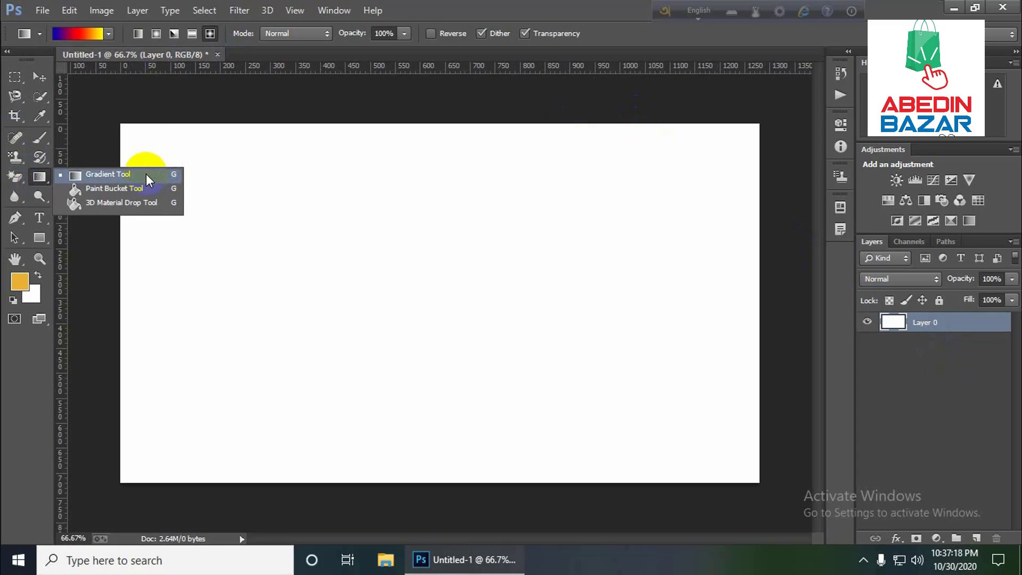
{"action": "left_click", "coordinate": [40, 175]}
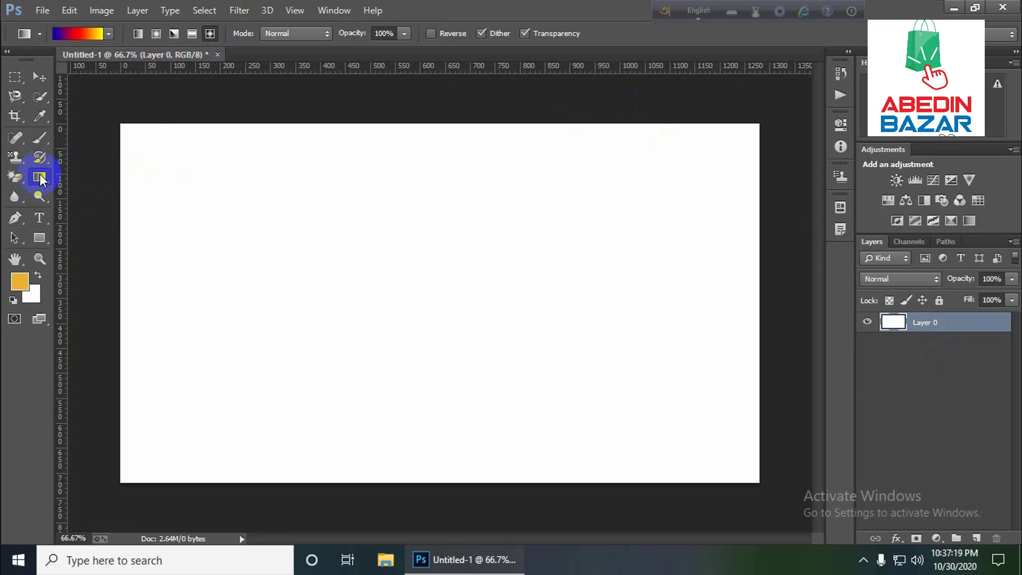
Step: Add a Gradient Overlay to Layer 0 through its blending options and show the overlay's settings beside the canvas
{"action": "right_click", "coordinate": [932, 324]}
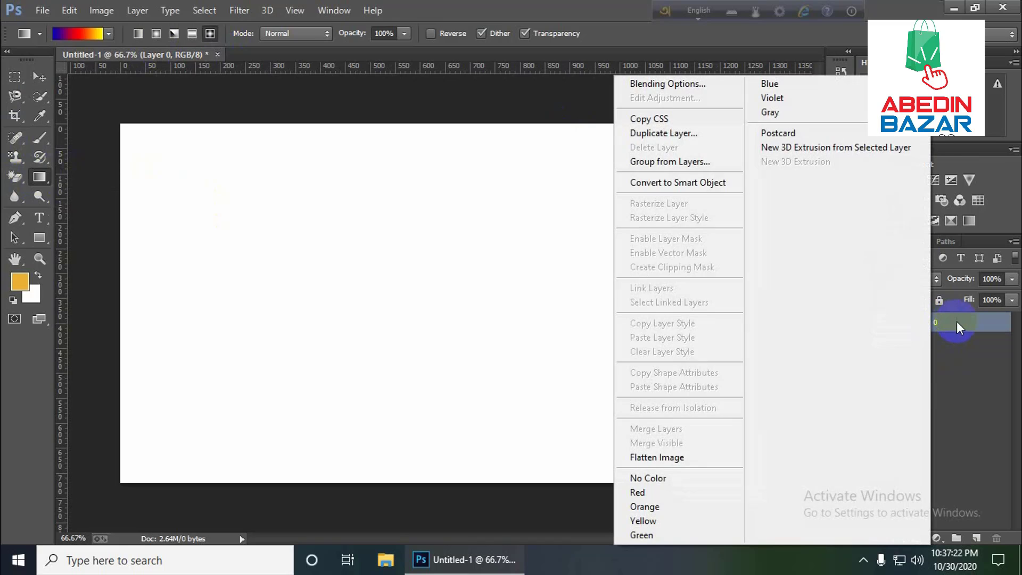
{"action": "left_click", "coordinate": [956, 322]}
{"action": "right_click", "coordinate": [956, 323]}
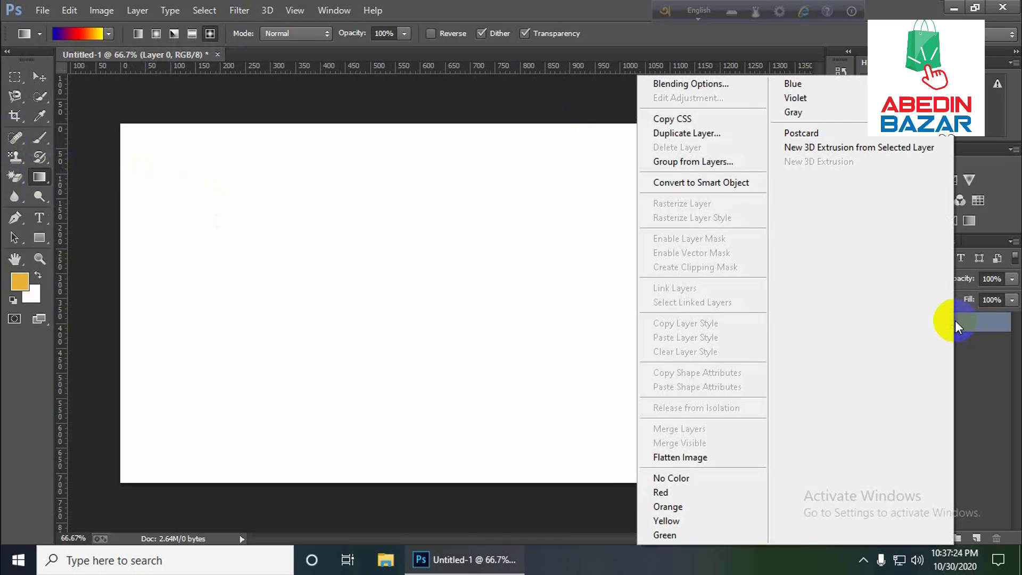
{"action": "left_click", "coordinate": [660, 87]}
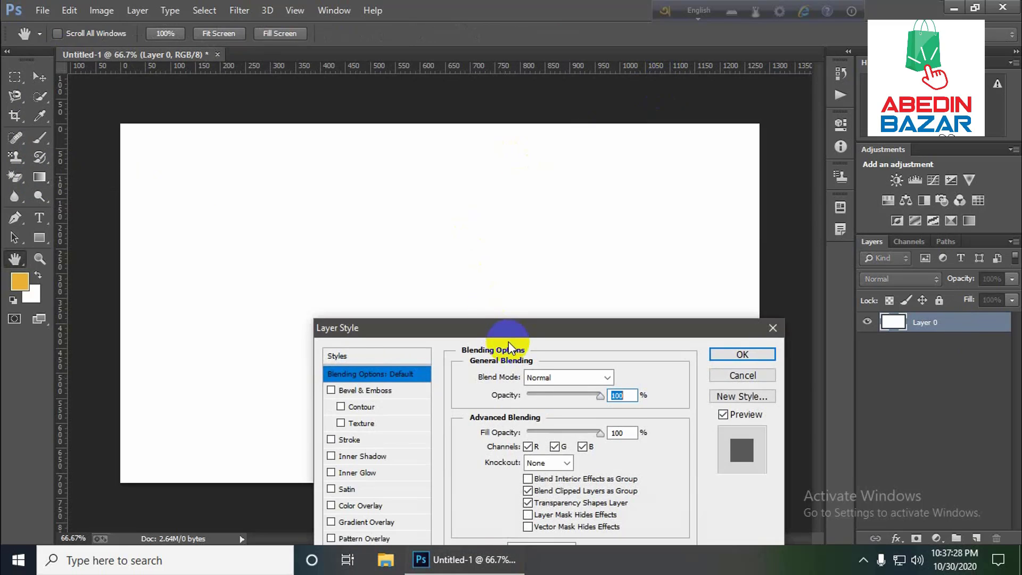
{"action": "left_click_drag", "start_coordinate": [509, 340], "coordinate": [516, 97]}
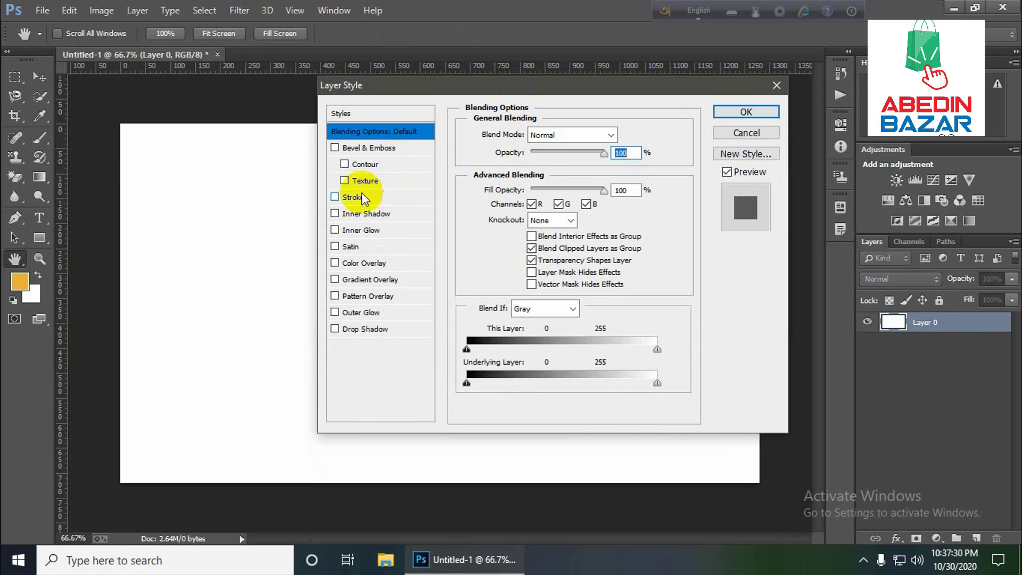
{"action": "left_click", "coordinate": [340, 280]}
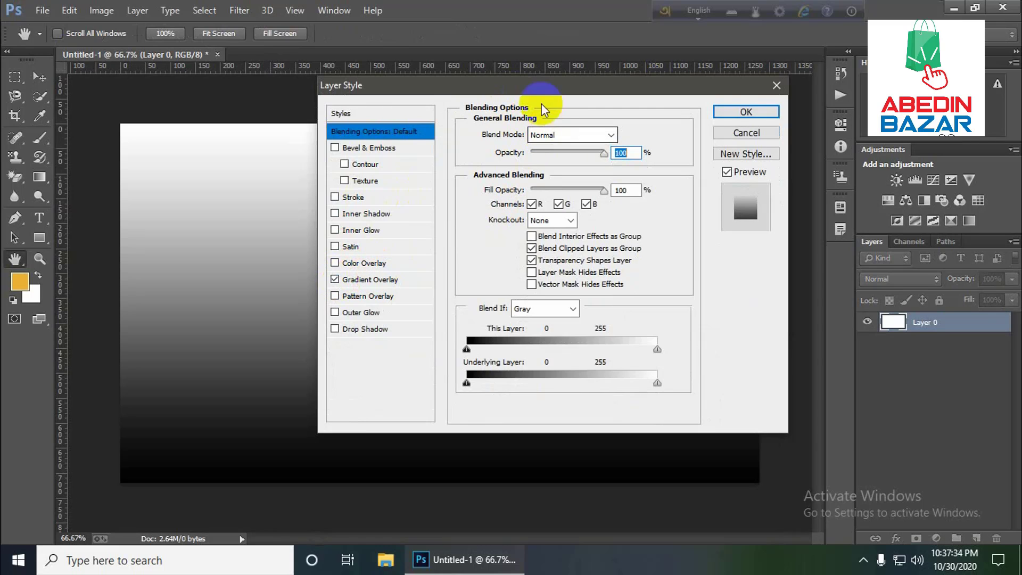
{"action": "left_click_drag", "start_coordinate": [542, 88], "coordinate": [670, 30]}
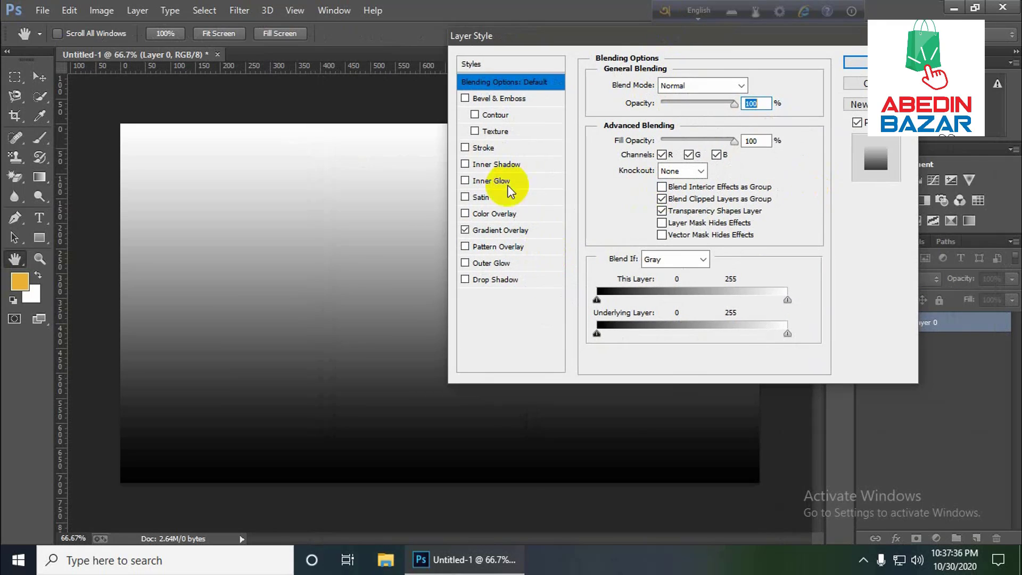
{"action": "left_click", "coordinate": [496, 228]}
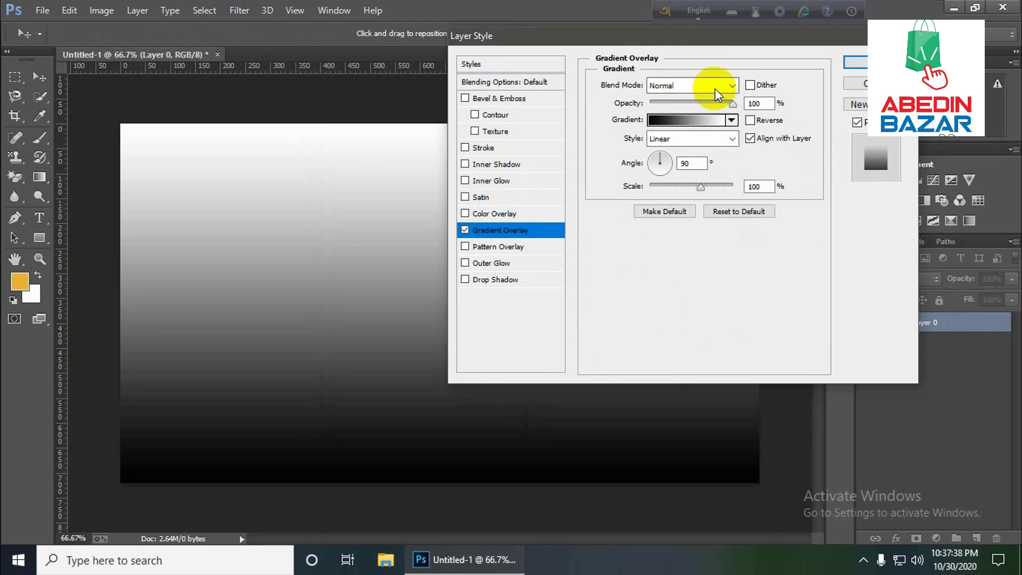
Step: Choose the Blue, Red, Yellow preset for the gradient overlay and reverse it
{"action": "left_click", "coordinate": [733, 120]}
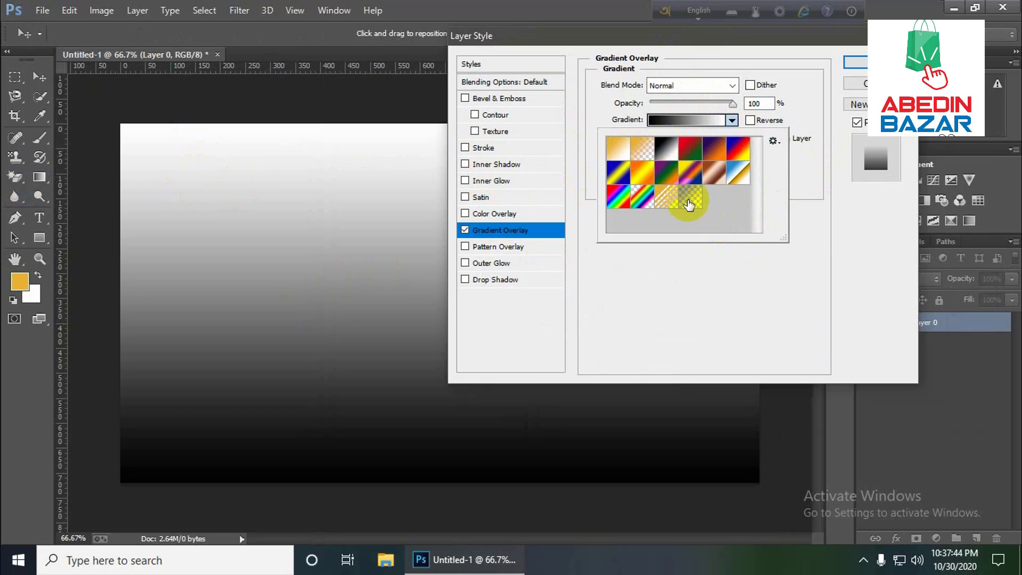
{"action": "left_click", "coordinate": [739, 154]}
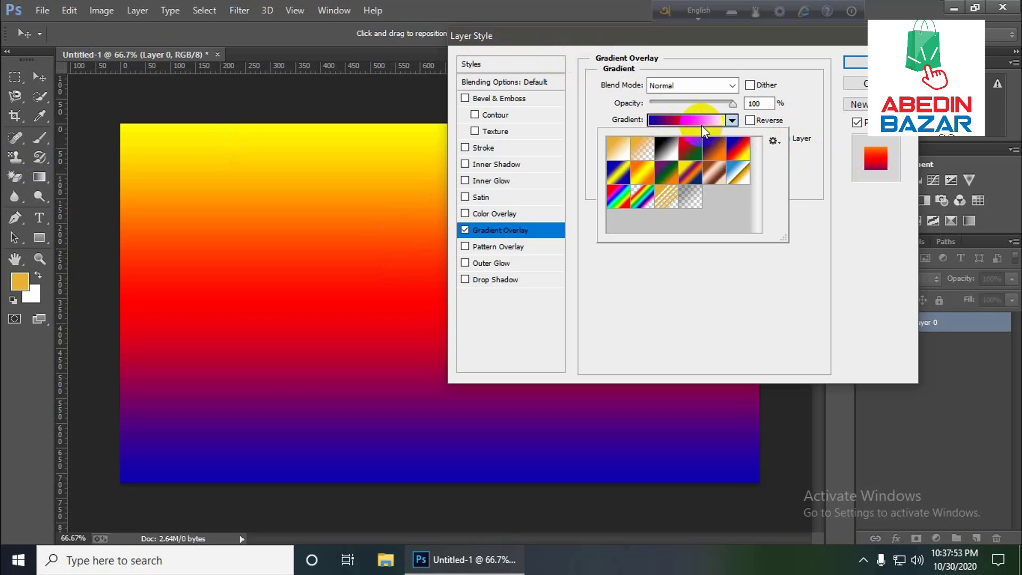
{"action": "left_click", "coordinate": [750, 122]}
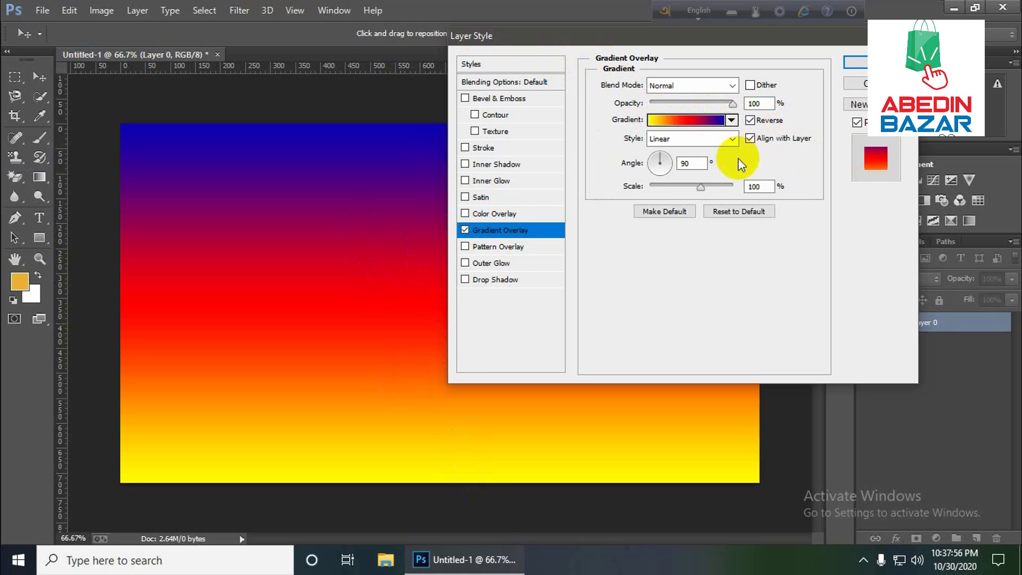
Step: Try the Reflected and Diamond styles on the gradient overlay
{"action": "left_click", "coordinate": [724, 140]}
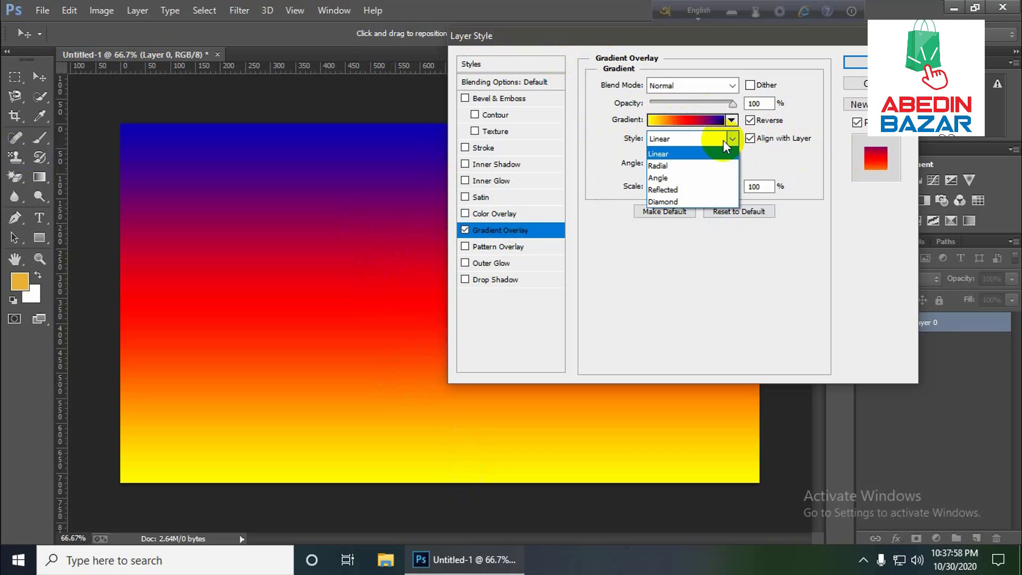
{"action": "left_click", "coordinate": [723, 140]}
{"action": "left_click", "coordinate": [718, 137]}
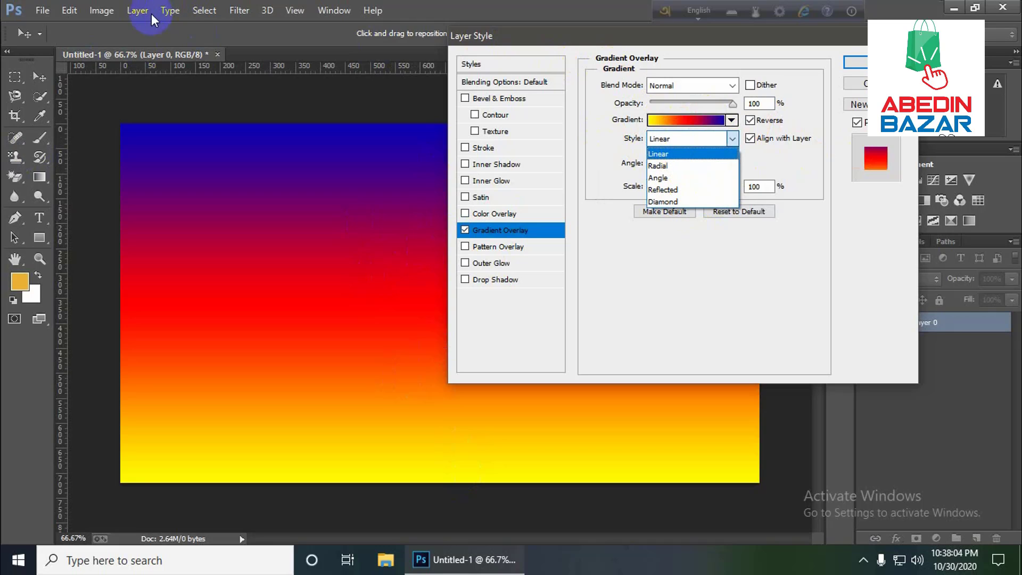
{"action": "left_click", "coordinate": [666, 189]}
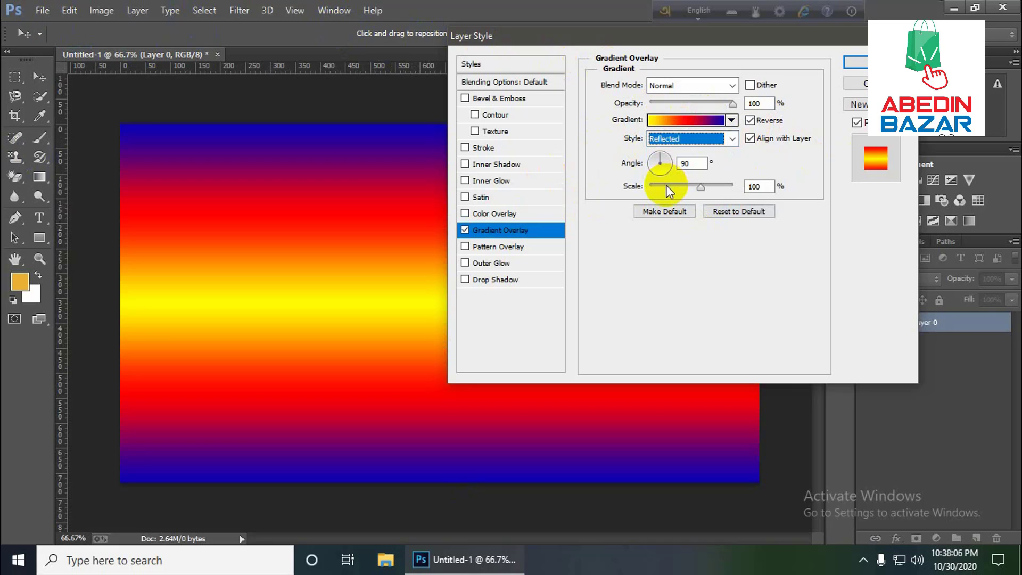
{"action": "left_click", "coordinate": [693, 138]}
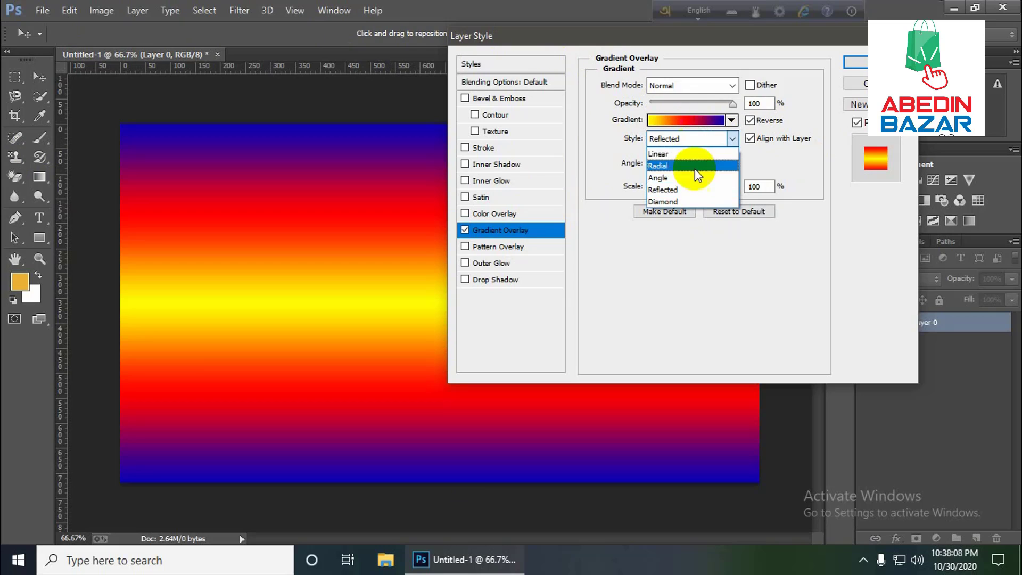
{"action": "left_click", "coordinate": [690, 201]}
Step: Set the gradient overlay's style to Angle and move the Layer Style dialog lower over the canvas
{"action": "left_click", "coordinate": [671, 139]}
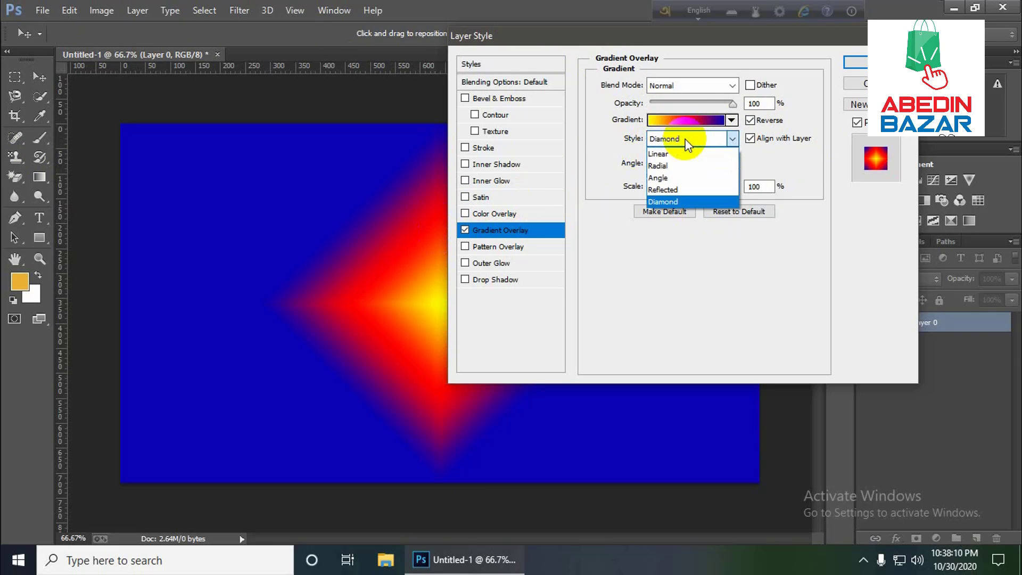
{"action": "left_click", "coordinate": [672, 179]}
{"action": "left_click_drag", "start_coordinate": [678, 44], "coordinate": [550, 170]}
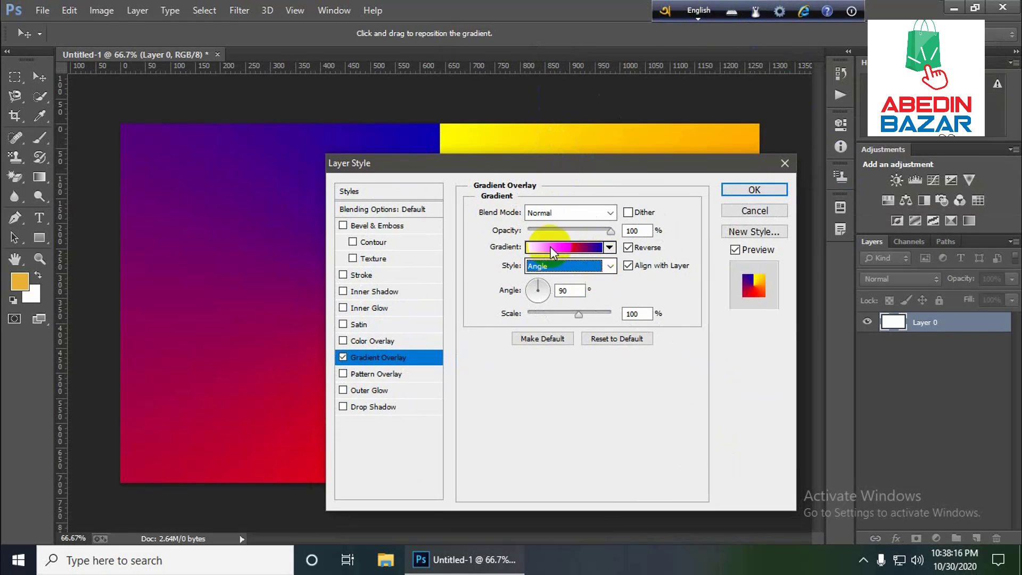
Step: Try the Multiply and Soft Light blend modes on the gradient overlay, with the Layer Style dialog moved aside to reveal the canvas
{"action": "left_click", "coordinate": [609, 212]}
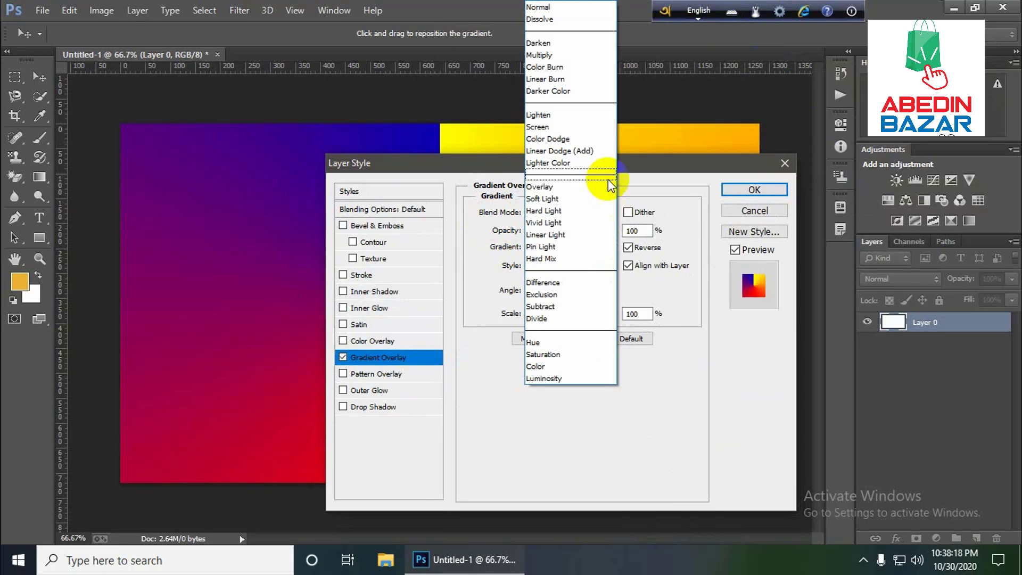
{"action": "left_click", "coordinate": [553, 57]}
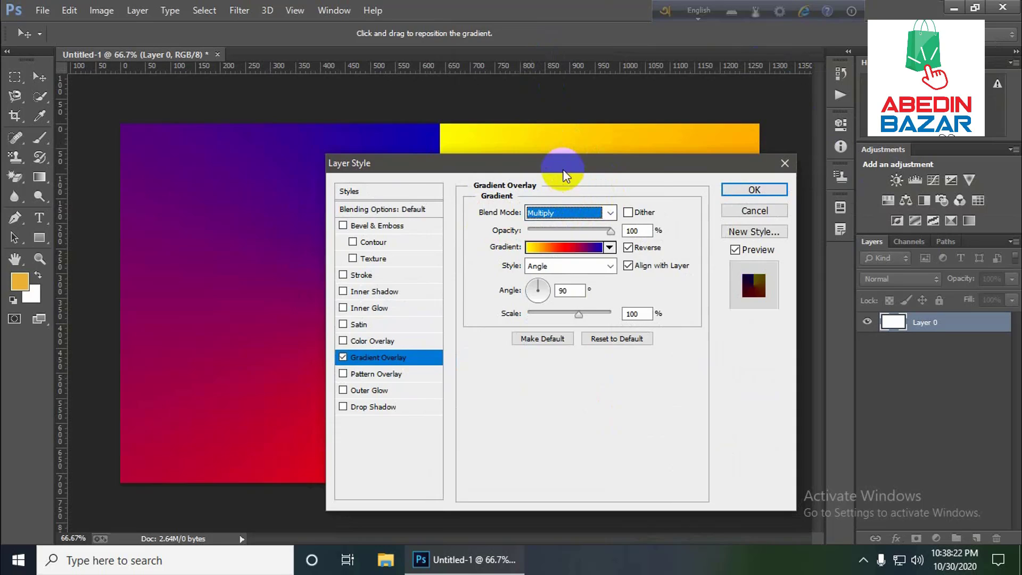
{"action": "left_click_drag", "start_coordinate": [565, 175], "coordinate": [883, 148]}
{"action": "left_click", "coordinate": [881, 184]}
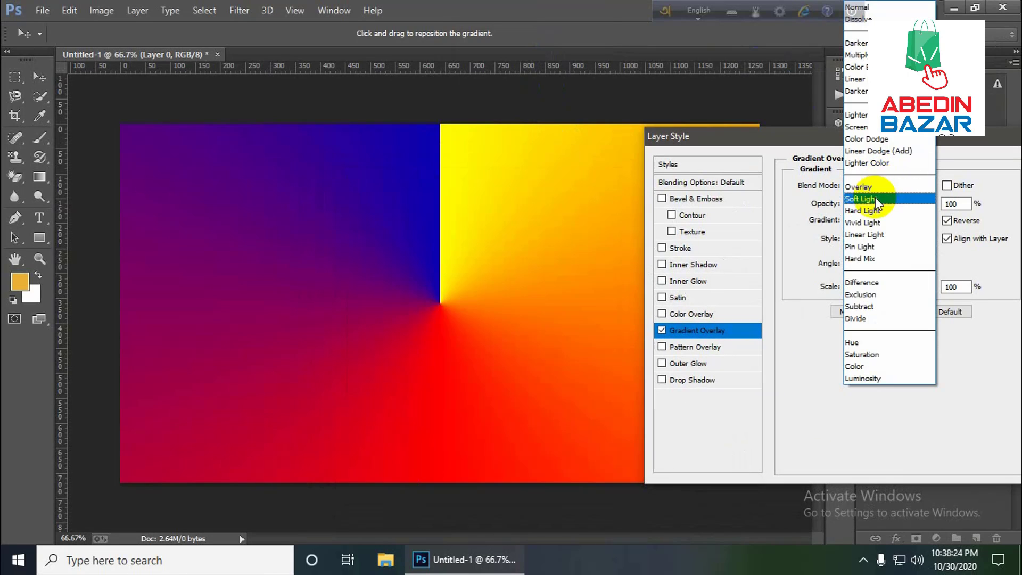
{"action": "left_click", "coordinate": [875, 199]}
{"action": "left_click", "coordinate": [880, 217]}
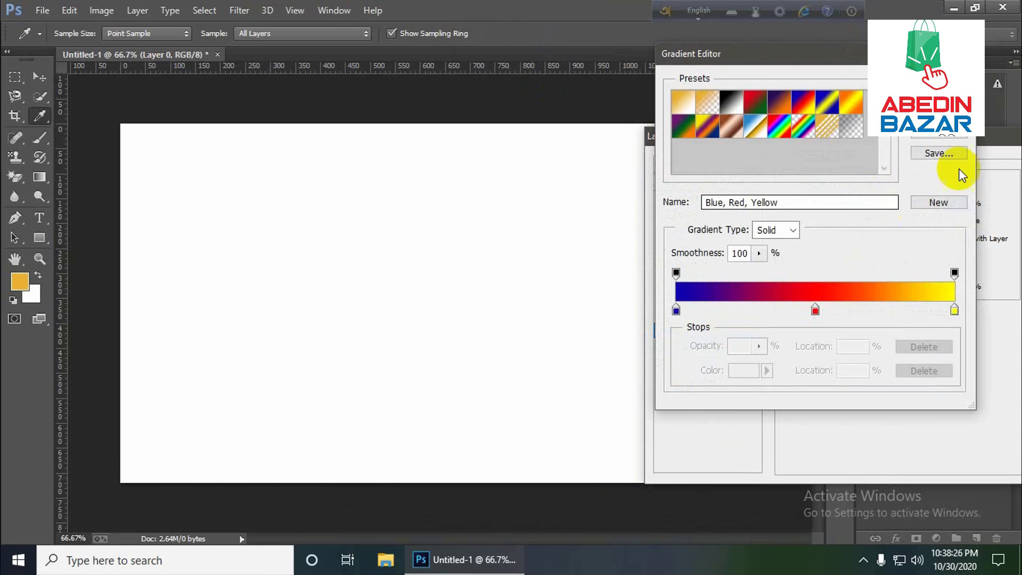
{"action": "left_click", "coordinate": [939, 87]}
Step: Try the Hard Light, Pin Light, Difference and Color Burn blend modes on the gradient overlay
{"action": "left_click", "coordinate": [896, 184]}
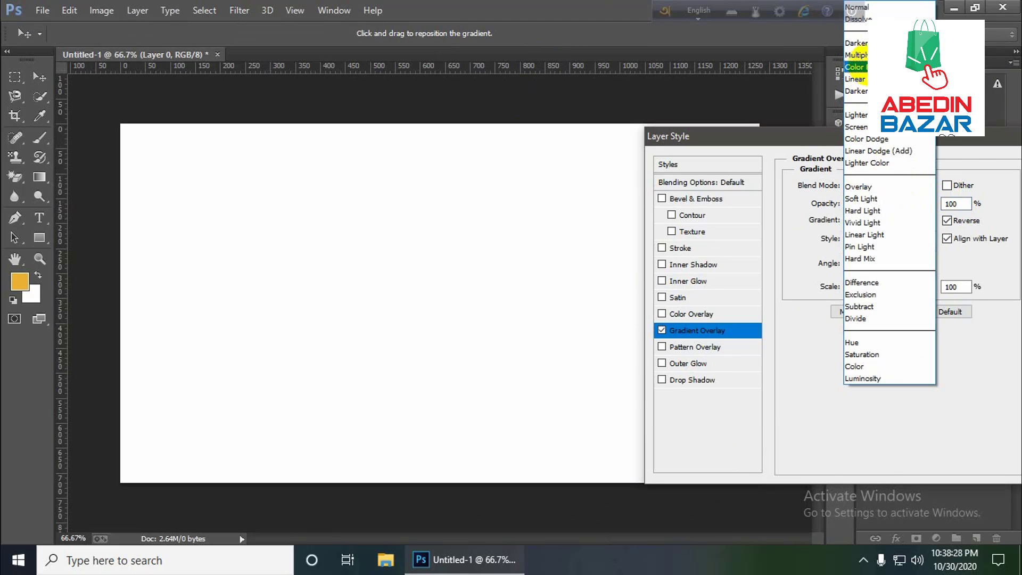
{"action": "left_click", "coordinate": [862, 212]}
{"action": "left_click", "coordinate": [857, 184]}
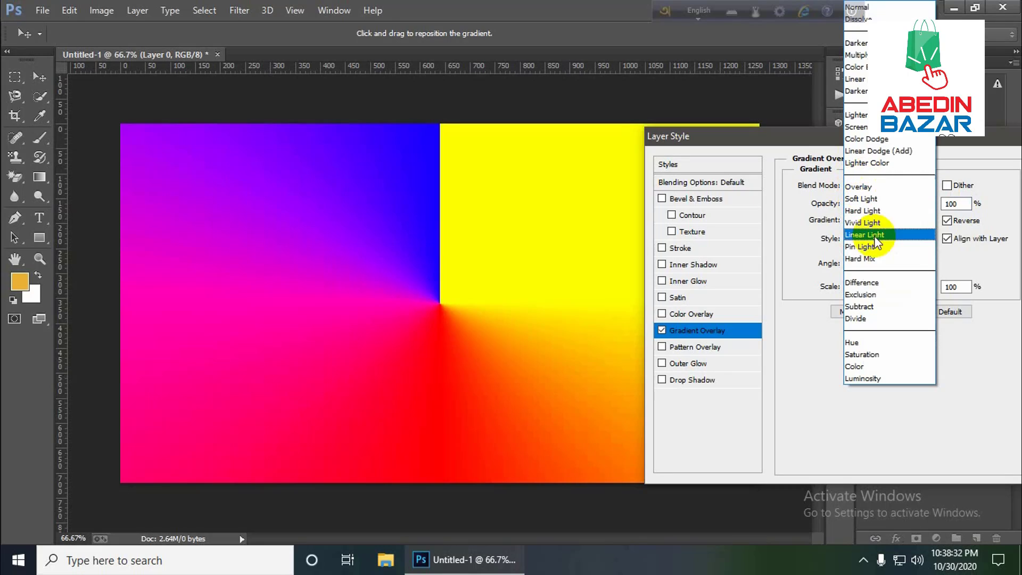
{"action": "left_click", "coordinate": [867, 248]}
{"action": "left_click", "coordinate": [876, 187]}
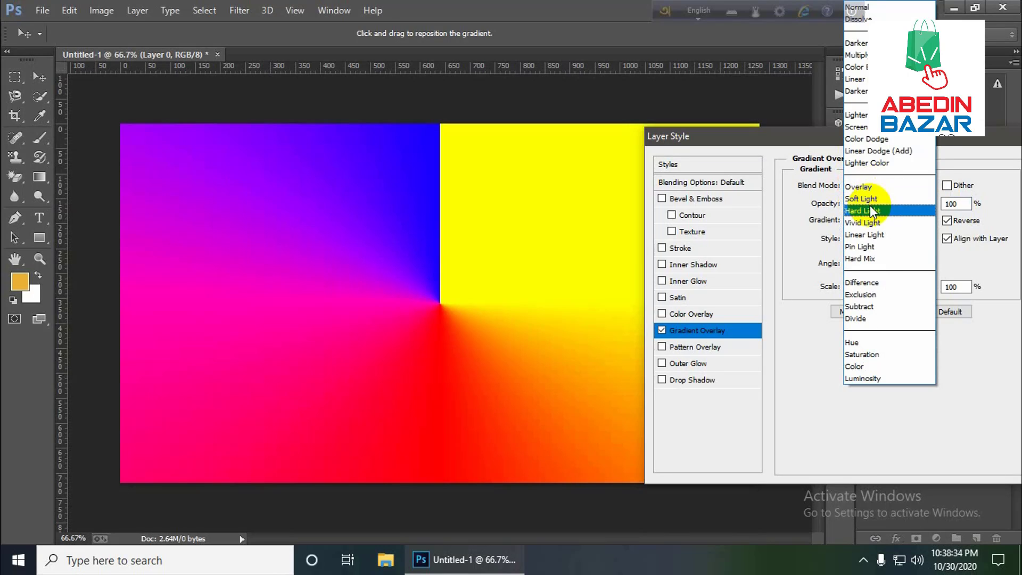
{"action": "left_click", "coordinate": [868, 284]}
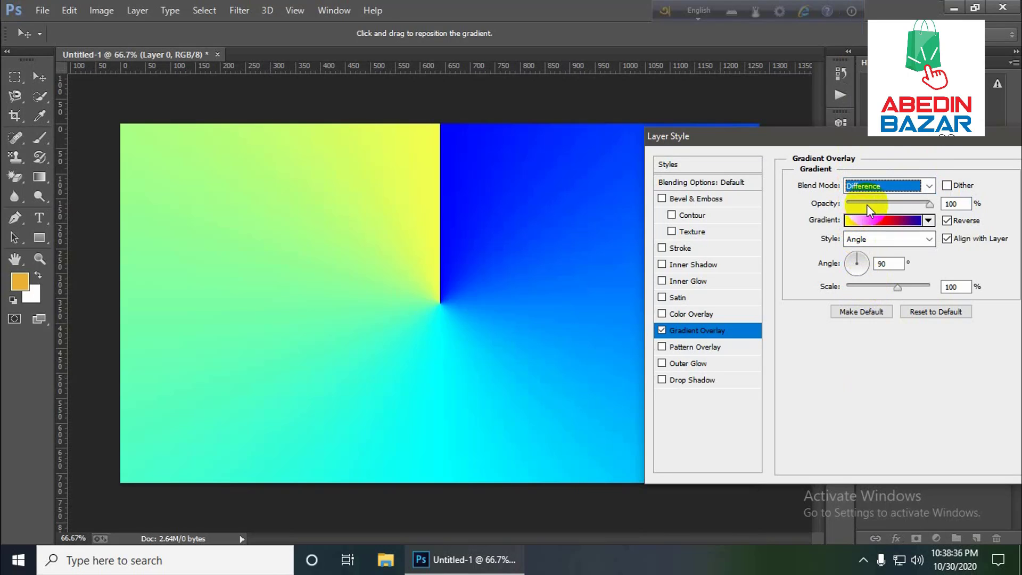
{"action": "left_click", "coordinate": [873, 183]}
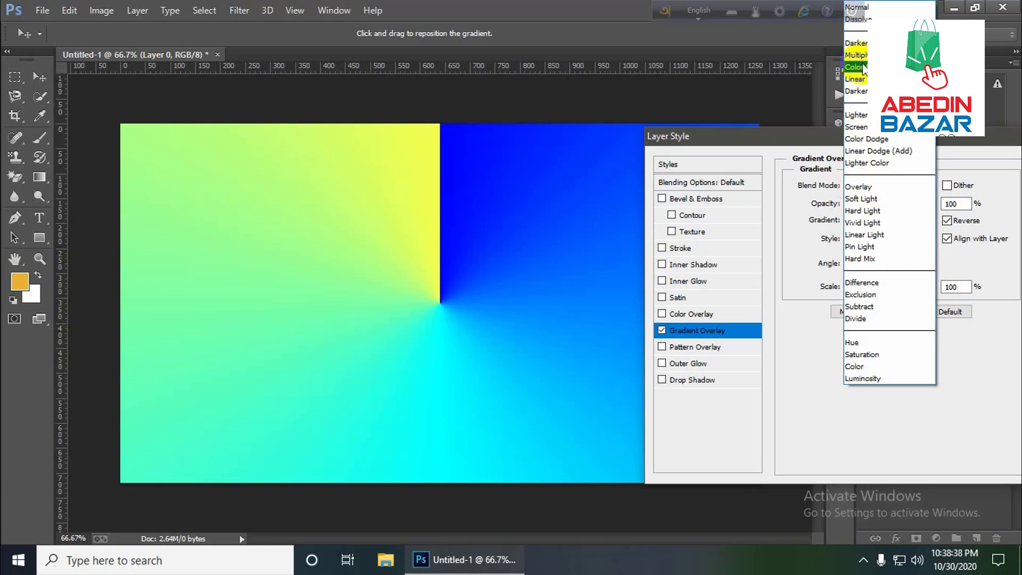
{"action": "left_click", "coordinate": [864, 68]}
Step: Set the gradient overlay's blend mode to Darken and move the Layer Style dialog fully into view
{"action": "left_click", "coordinate": [879, 183]}
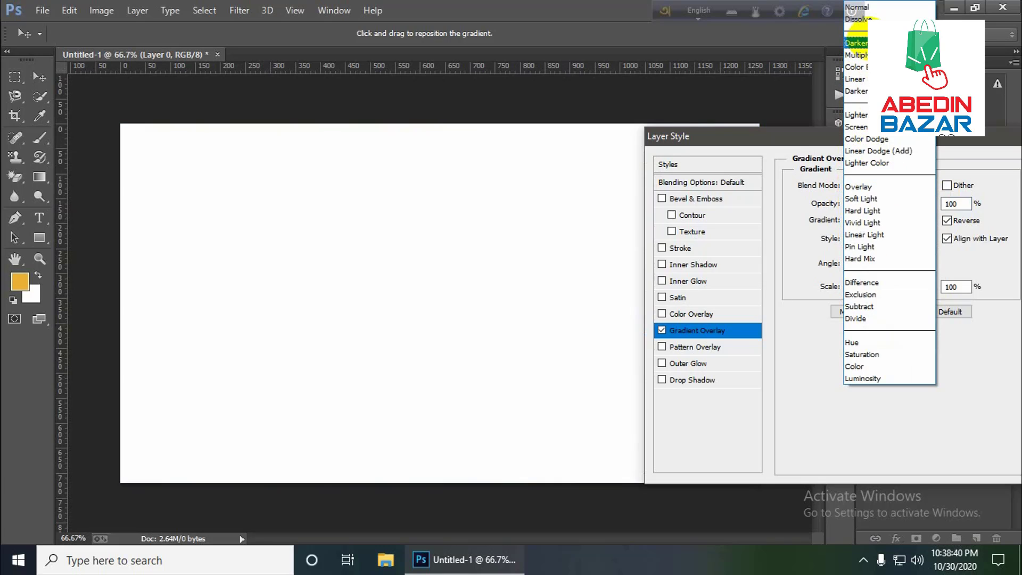
{"action": "left_click", "coordinate": [859, 42]}
{"action": "left_click_drag", "start_coordinate": [882, 142], "coordinate": [530, 266]}
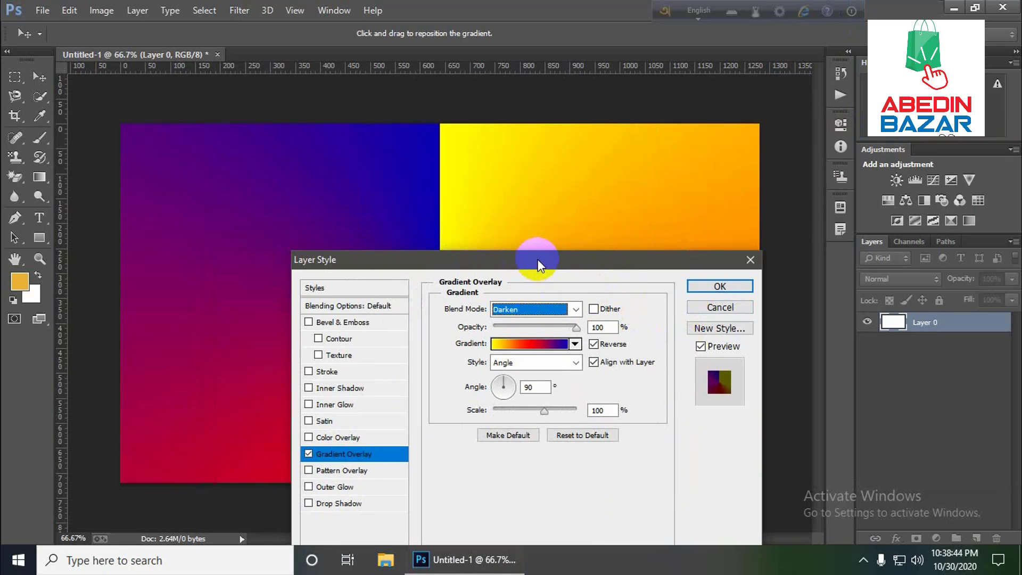
Step: Set the gradient overlay's style to Linear and turn off Reverse
{"action": "left_click", "coordinate": [547, 364]}
{"action": "left_click", "coordinate": [515, 375]}
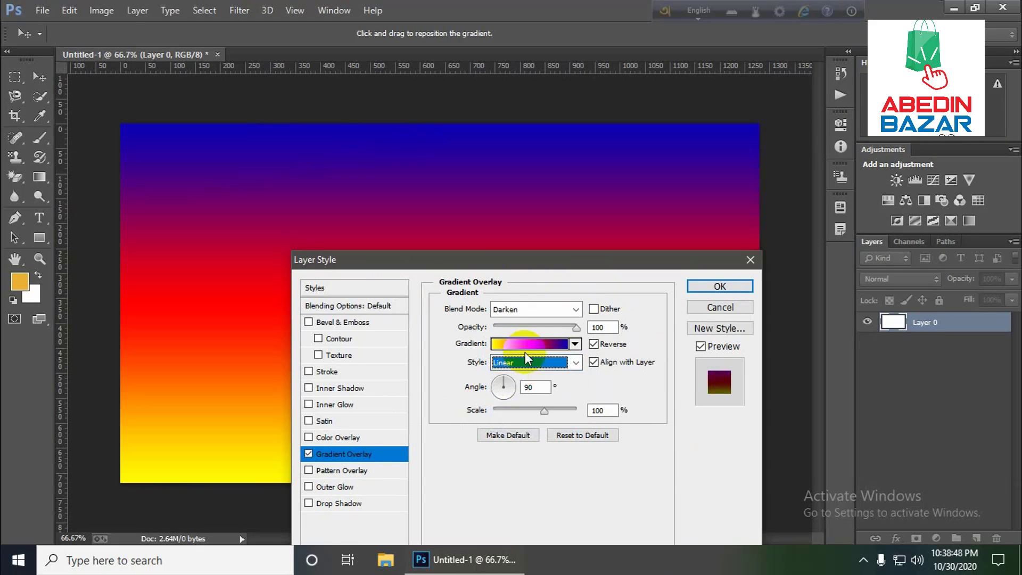
{"action": "left_click", "coordinate": [593, 344]}
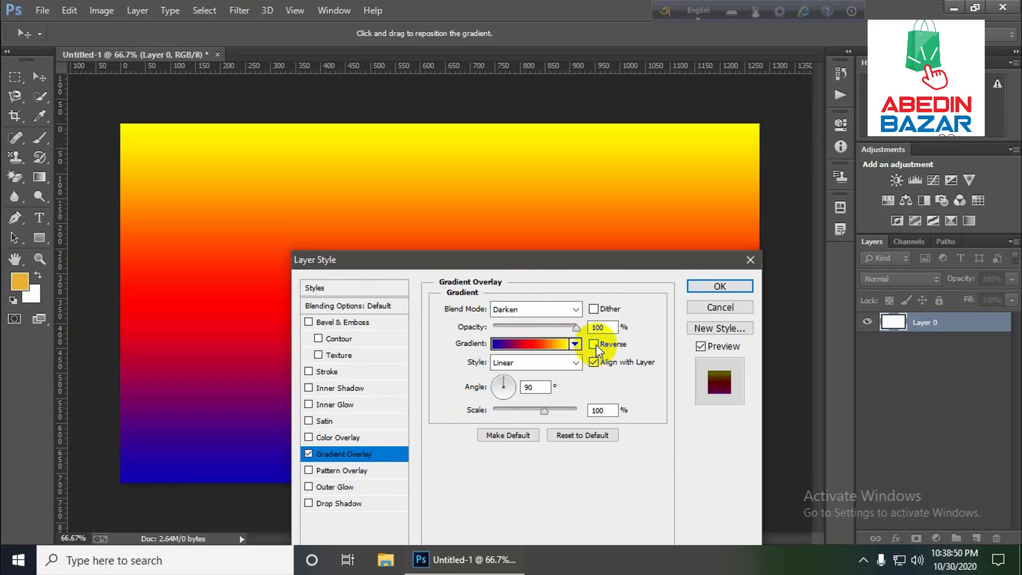
Step: Rotate the gradient overlay to 12°, then to 162°, moving the Layer Style dialog aside to view the canvas
{"action": "left_click_drag", "start_coordinate": [376, 259], "coordinate": [483, 158]}
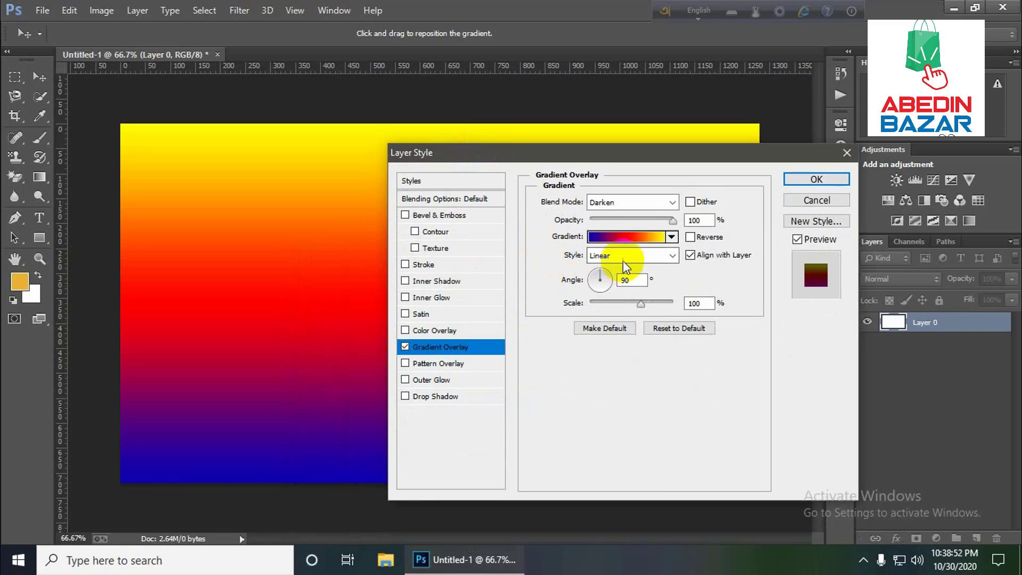
{"action": "left_click_drag", "start_coordinate": [602, 278], "coordinate": [611, 279]}
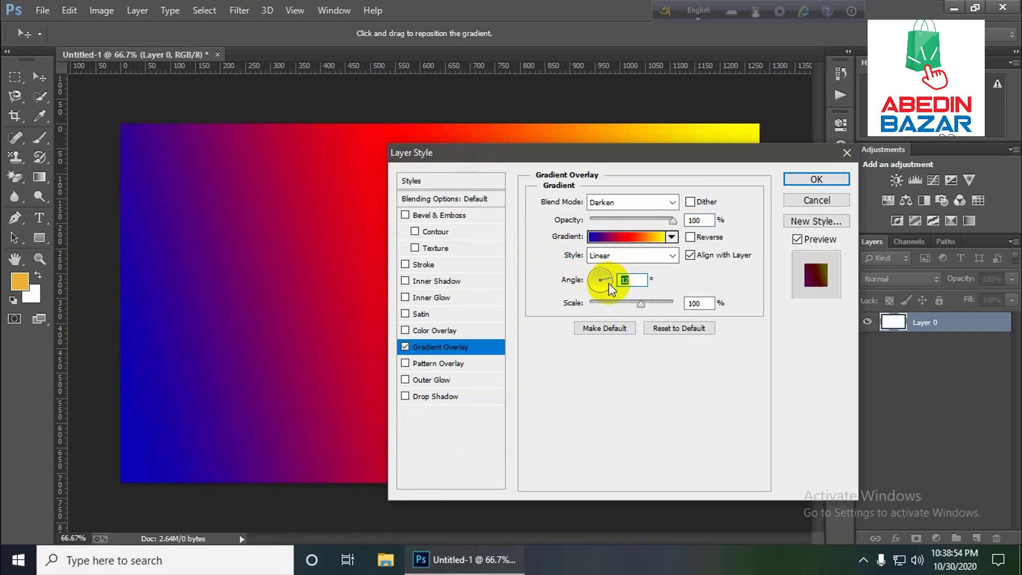
{"action": "left_click_drag", "start_coordinate": [550, 154], "coordinate": [803, 189]}
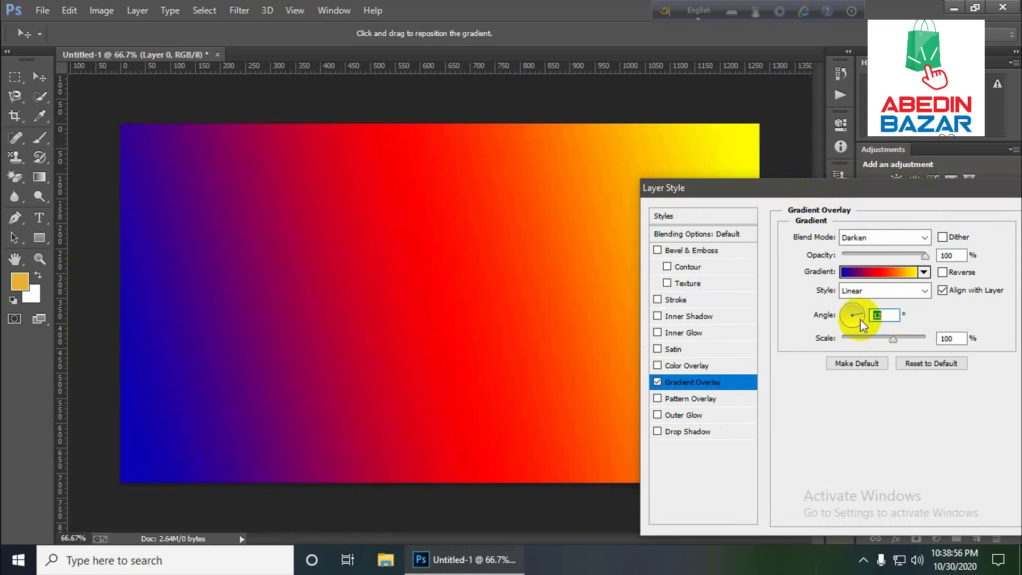
{"action": "left_click_drag", "start_coordinate": [860, 320], "coordinate": [841, 314]}
{"action": "left_click_drag", "start_coordinate": [772, 196], "coordinate": [496, 186]}
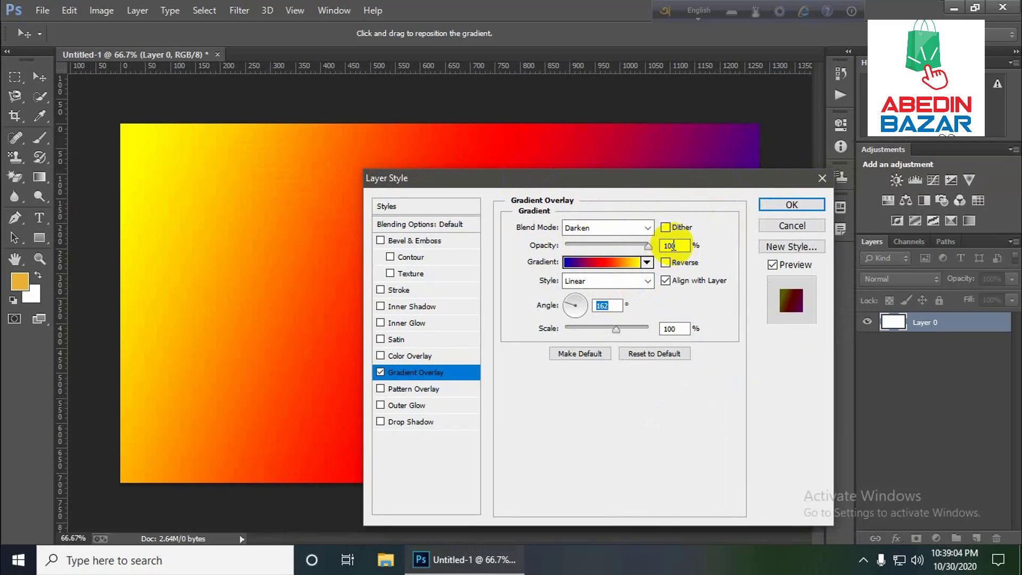
Step: Try the Dither option on the gradient overlay and leave it off, keeping the opacity at 100%
{"action": "left_click_drag", "start_coordinate": [647, 246], "coordinate": [682, 253]}
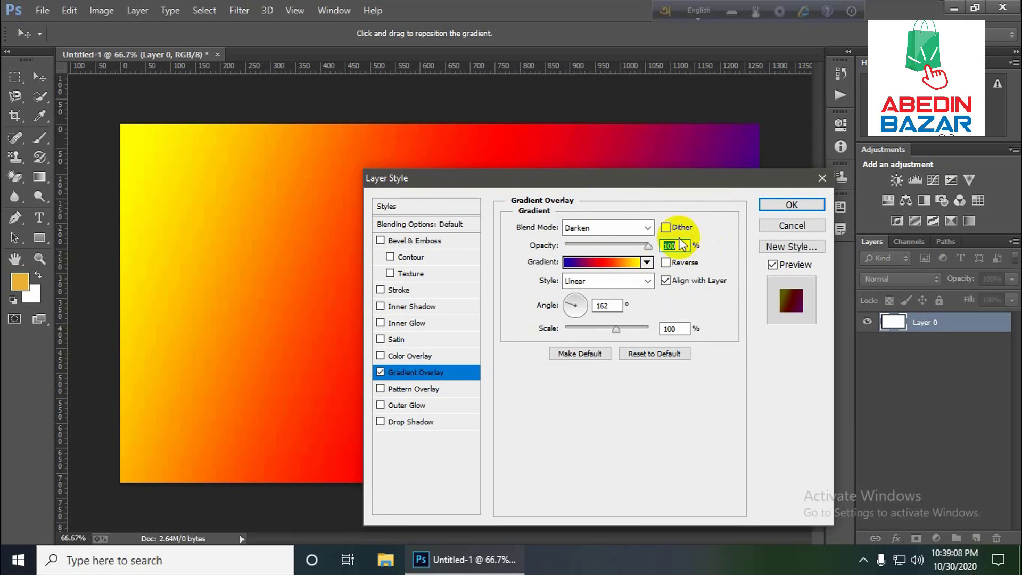
{"action": "left_click", "coordinate": [665, 228]}
{"action": "left_click", "coordinate": [665, 229]}
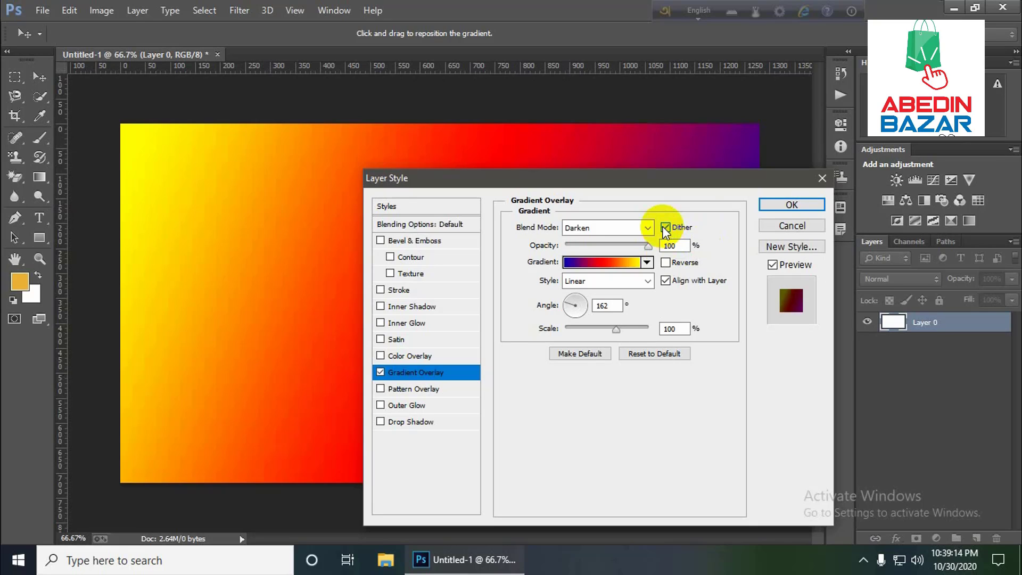
{"action": "left_click", "coordinate": [665, 229]}
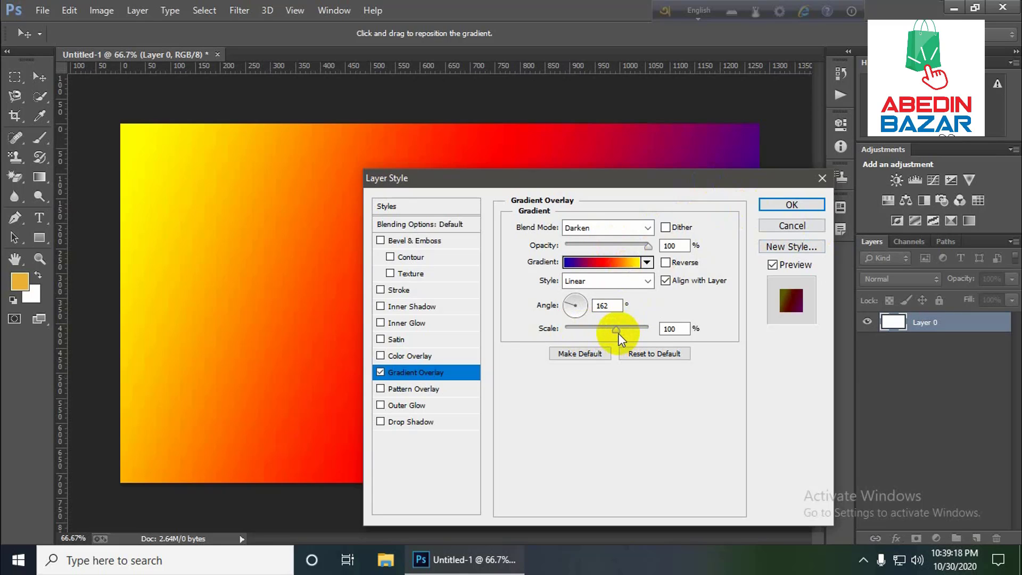
Step: Try a 150% scale on the gradient overlay and set it back to 100%
{"action": "left_click_drag", "start_coordinate": [618, 328], "coordinate": [653, 332]}
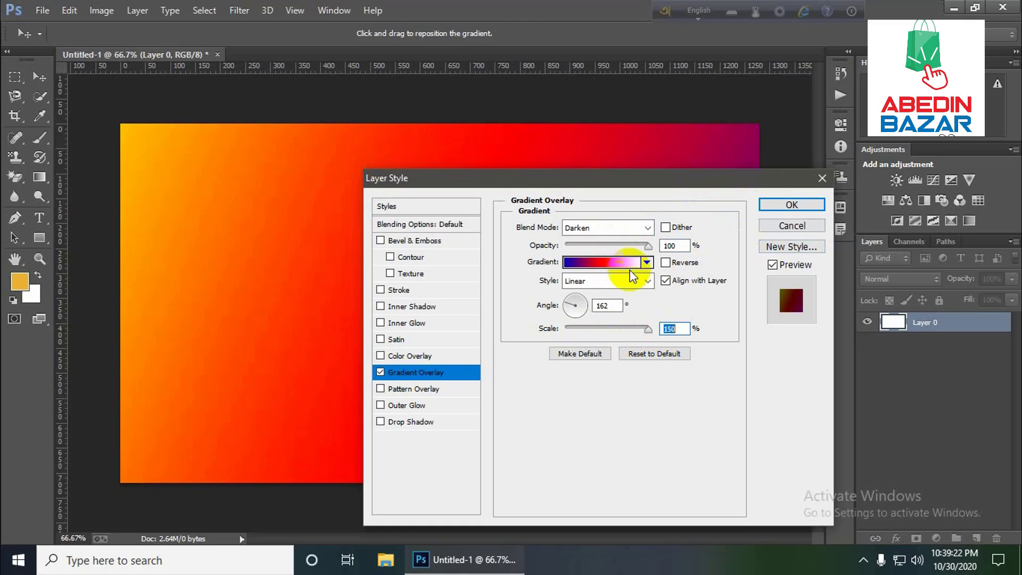
{"action": "left_click_drag", "start_coordinate": [599, 181], "coordinate": [459, 124]}
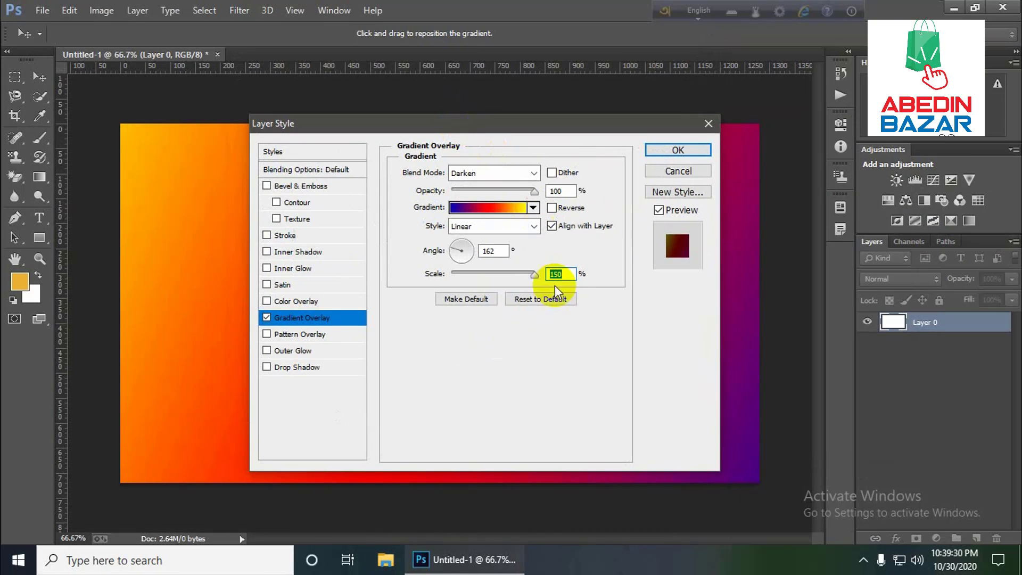
{"action": "left_click", "coordinate": [505, 274]}
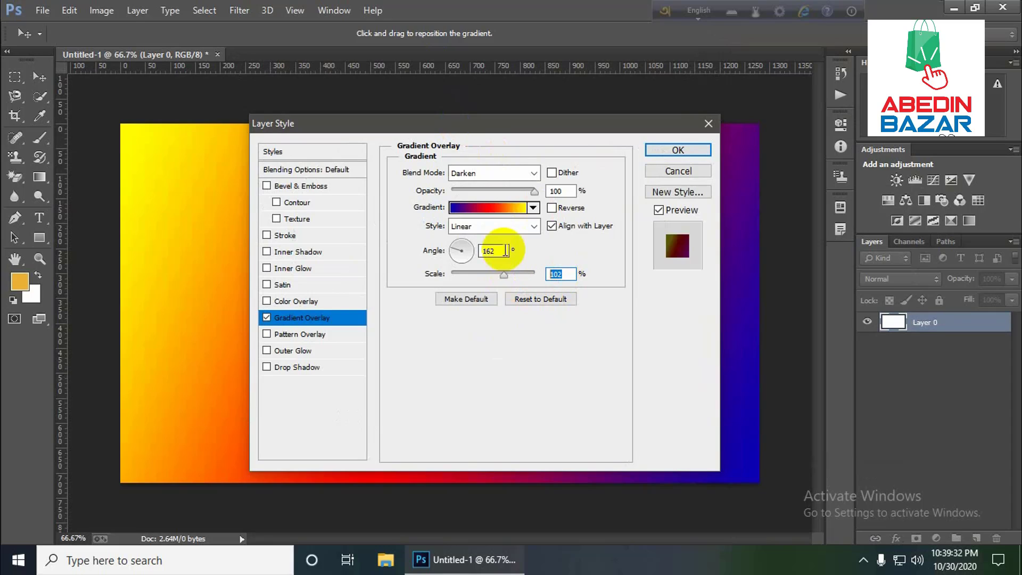
{"action": "type", "text": "100"}
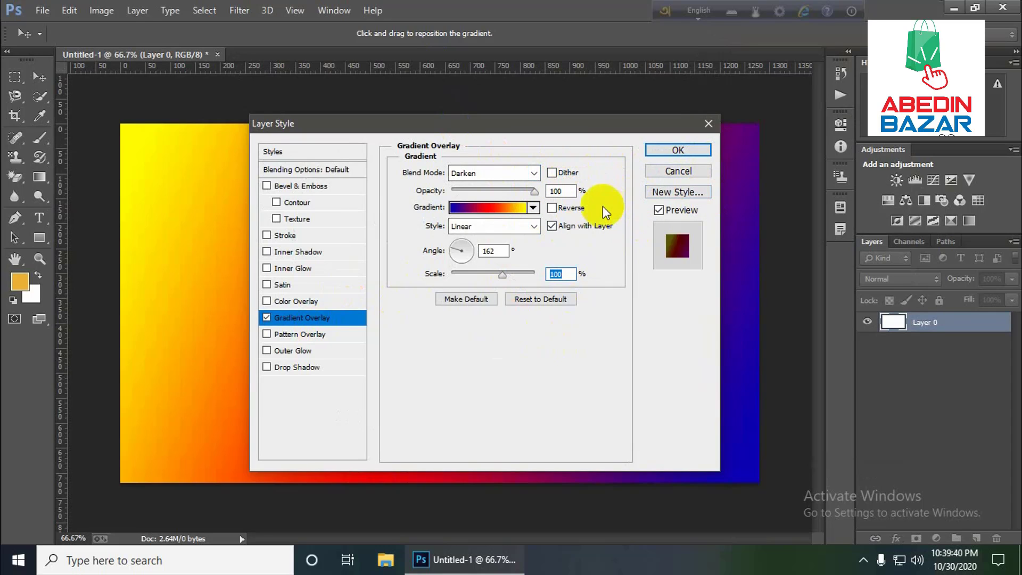
{"action": "left_click", "coordinate": [533, 208]}
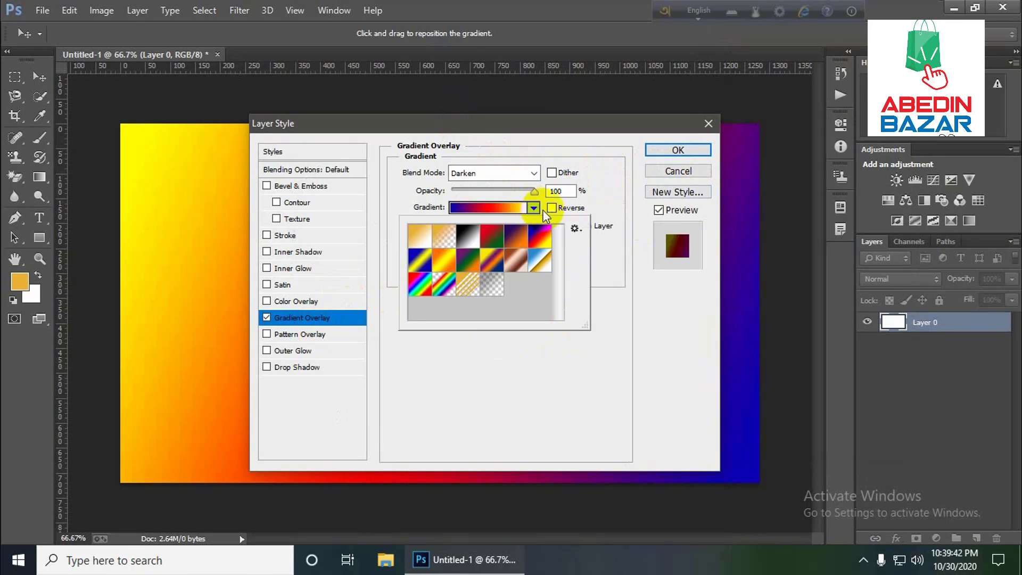
{"action": "left_click", "coordinate": [506, 208]}
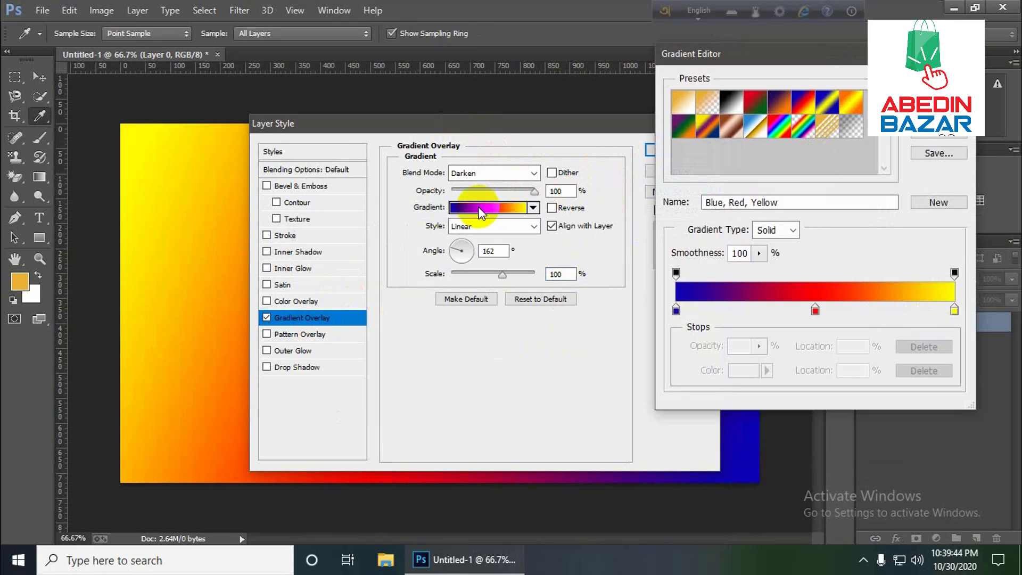
{"action": "left_click", "coordinate": [939, 106]}
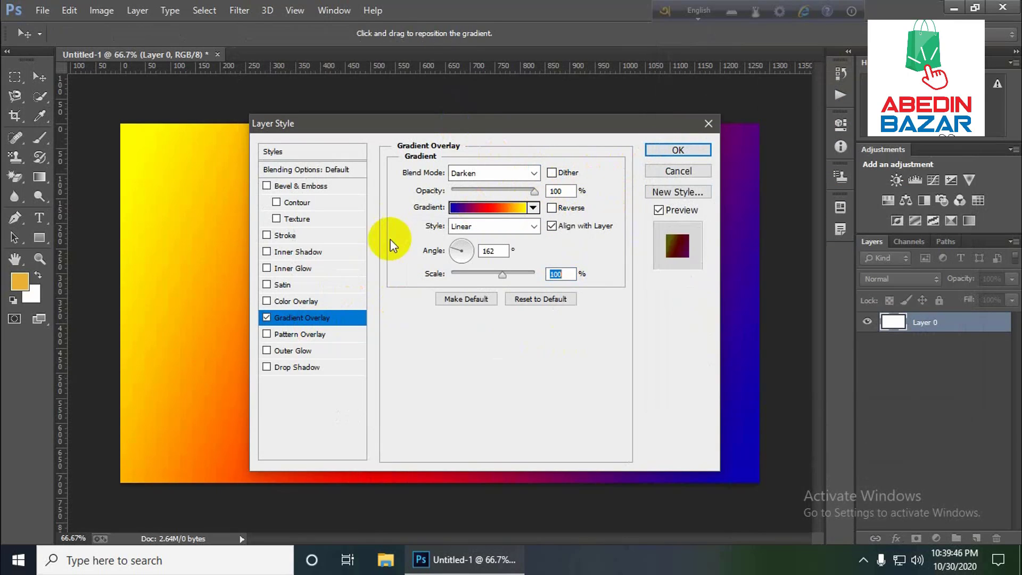
Step: Edit the overlay's gradient and recolor its blue starting stop to bright green #18f80d
{"action": "left_click", "coordinate": [466, 206]}
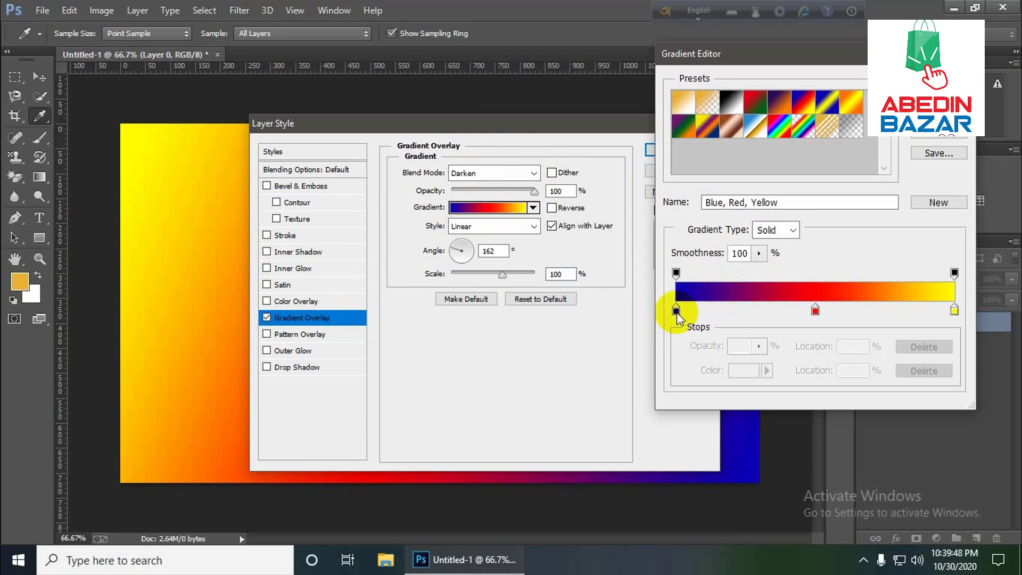
{"action": "left_click", "coordinate": [676, 308]}
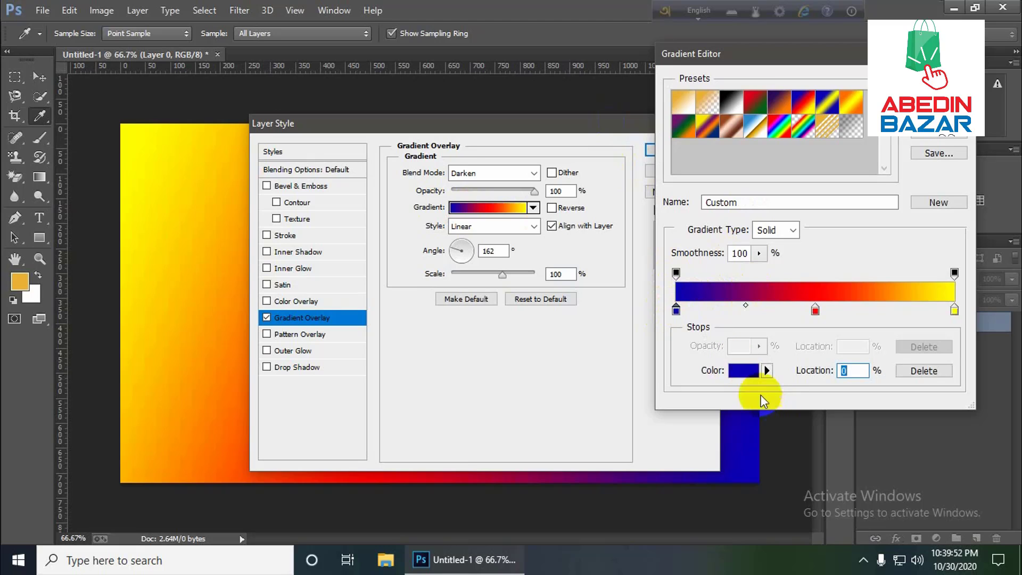
{"action": "left_click", "coordinate": [742, 371]}
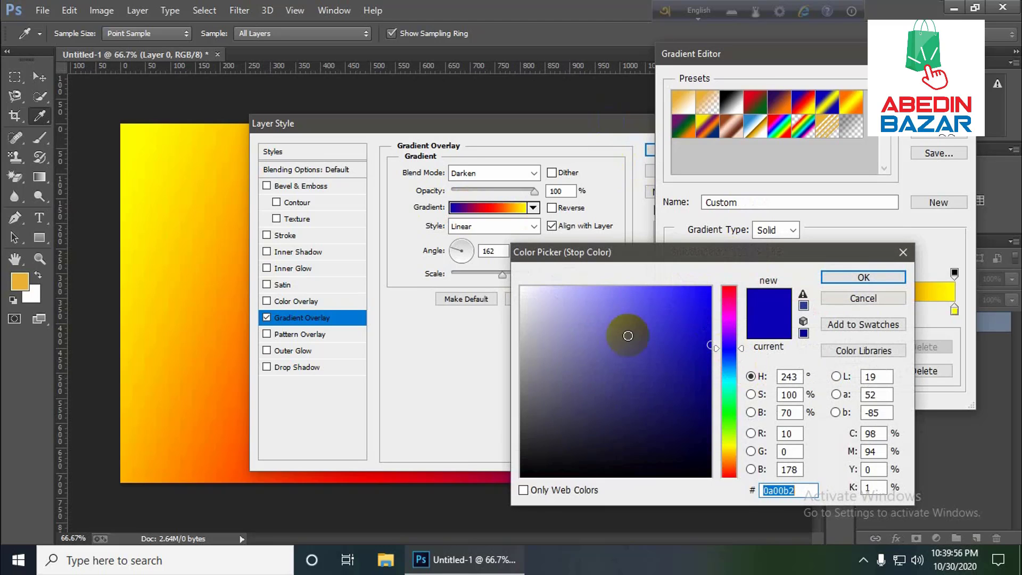
{"action": "left_click", "coordinate": [730, 415]}
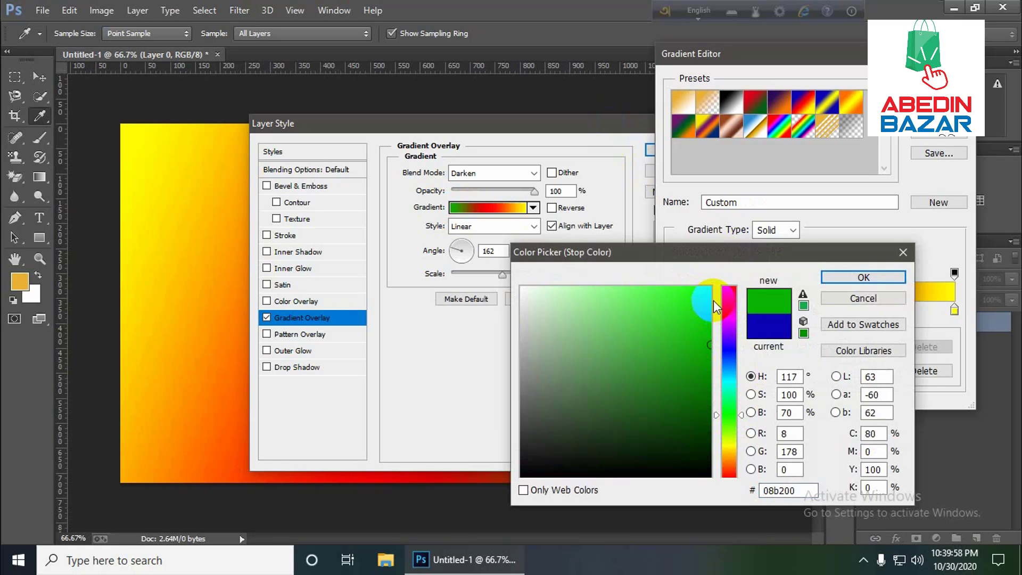
{"action": "left_click_drag", "start_coordinate": [708, 343], "coordinate": [702, 292]}
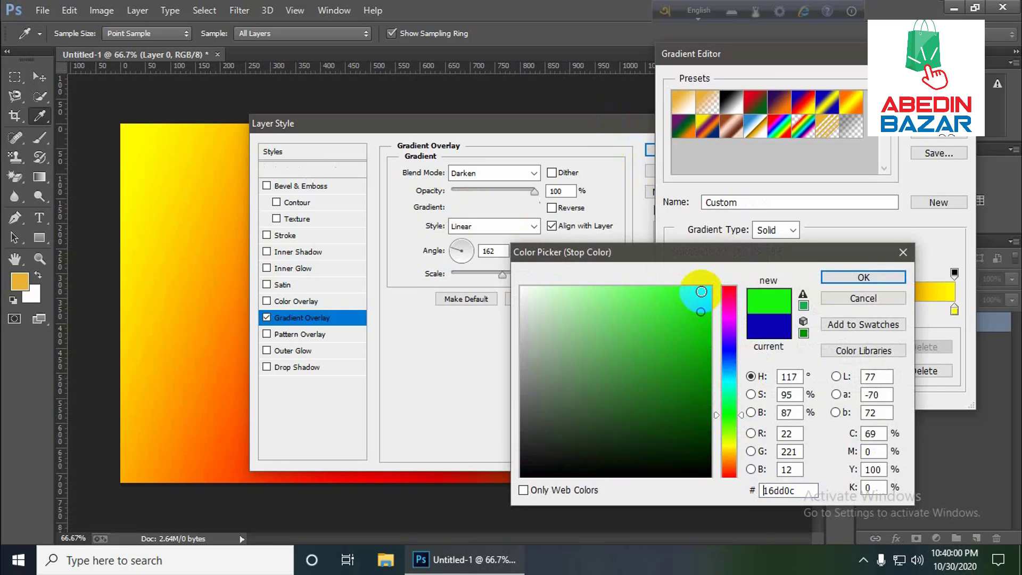
{"action": "left_click", "coordinate": [865, 280]}
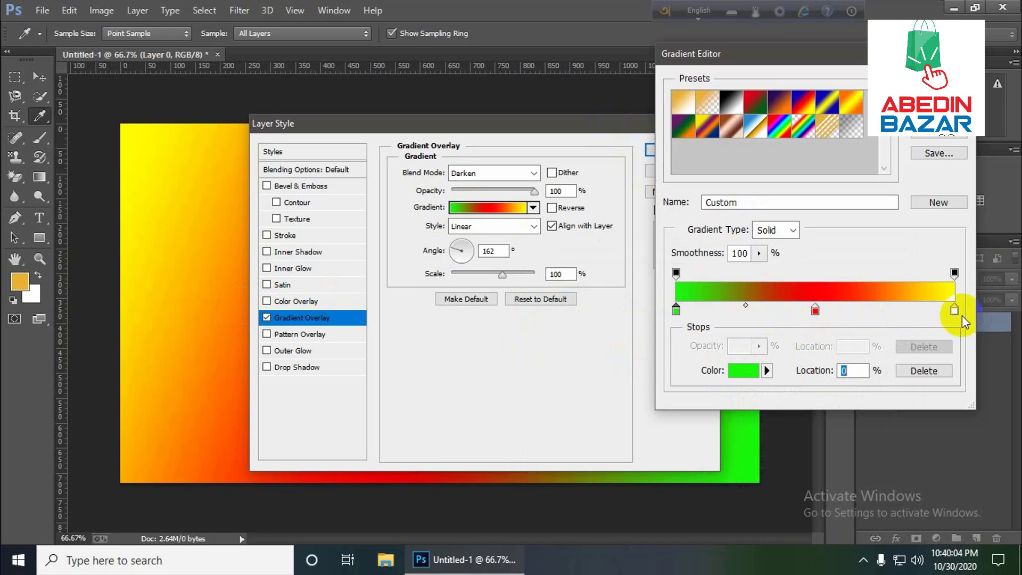
Step: Change the gradient's starting stop to a darker green and move the red color stop to 64%
{"action": "left_click_drag", "start_coordinate": [815, 308], "coordinate": [832, 310]}
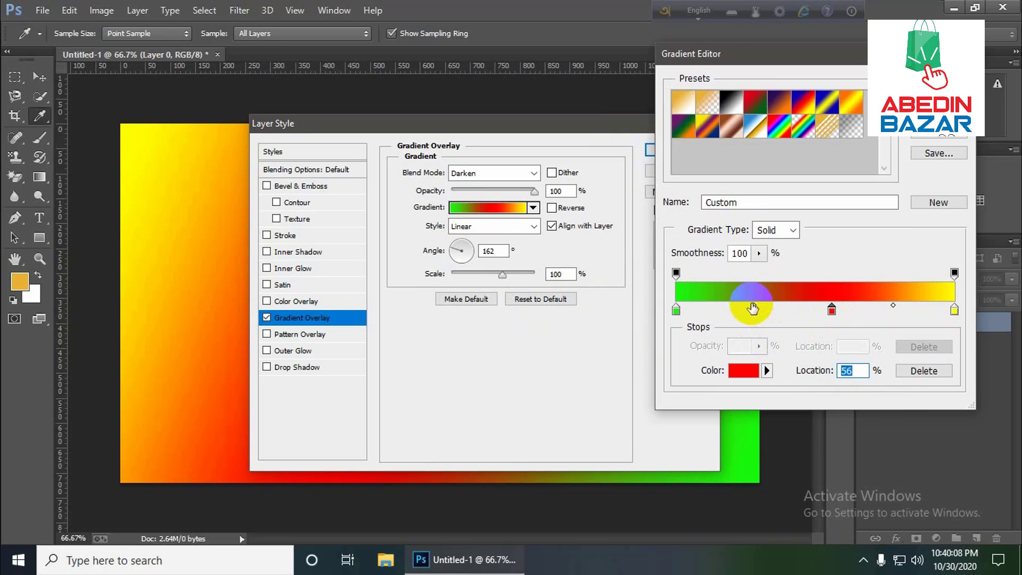
{"action": "left_click", "coordinate": [834, 313]}
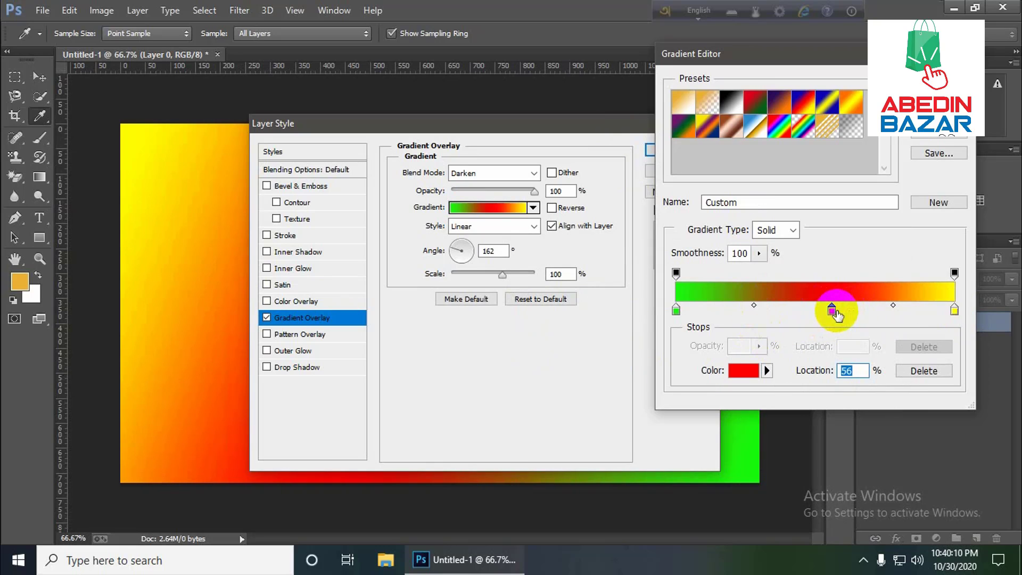
{"action": "left_click", "coordinate": [677, 308]}
{"action": "double_click", "coordinate": [676, 308]}
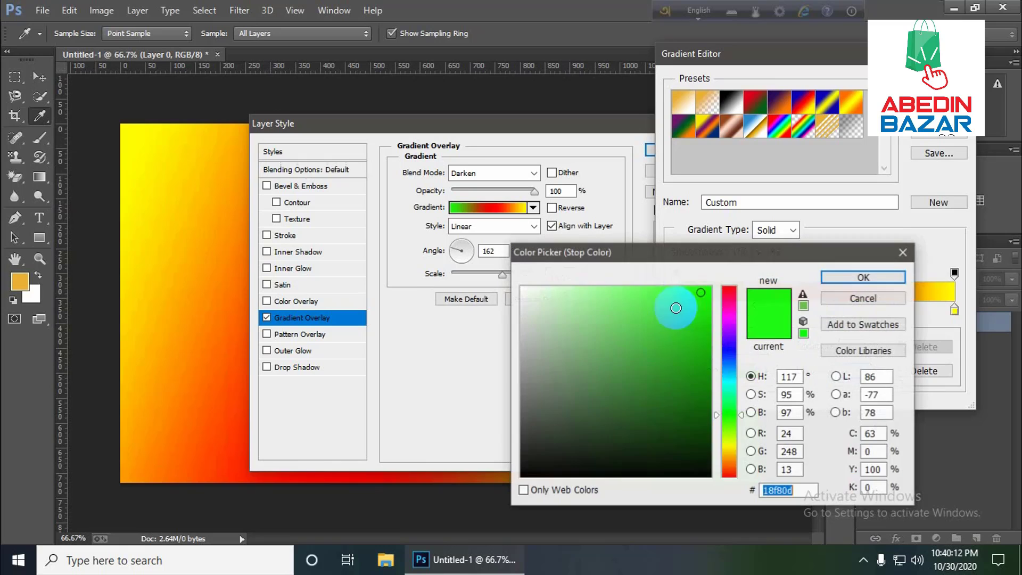
{"action": "mouse_move", "coordinate": [678, 308]}
{"action": "left_mouse_down"}
{"action": "mouse_move", "coordinate": [698, 406]}
{"action": "mouse_move", "coordinate": [698, 368]}
{"action": "left_mouse_up"}
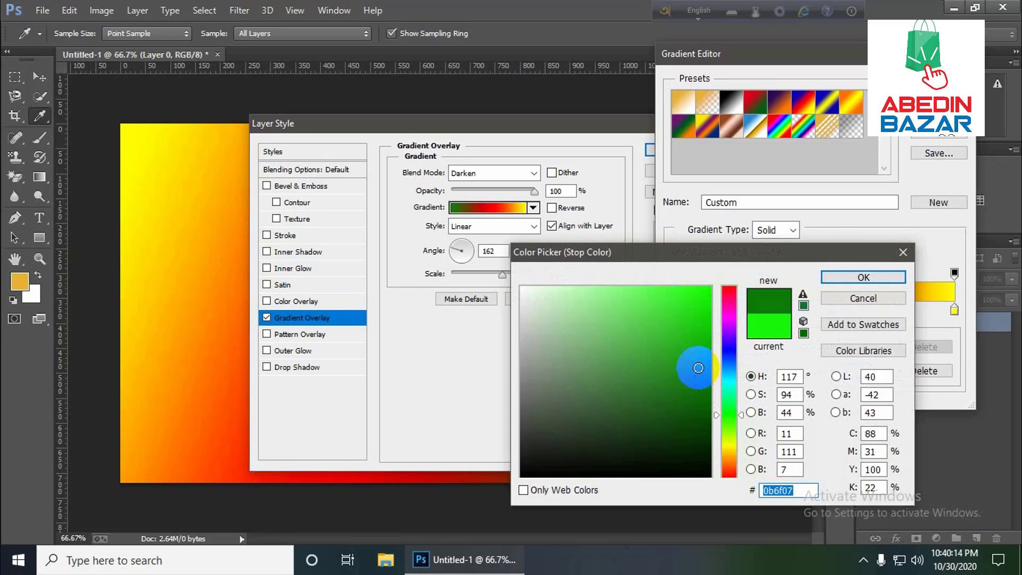
{"action": "left_click", "coordinate": [863, 277]}
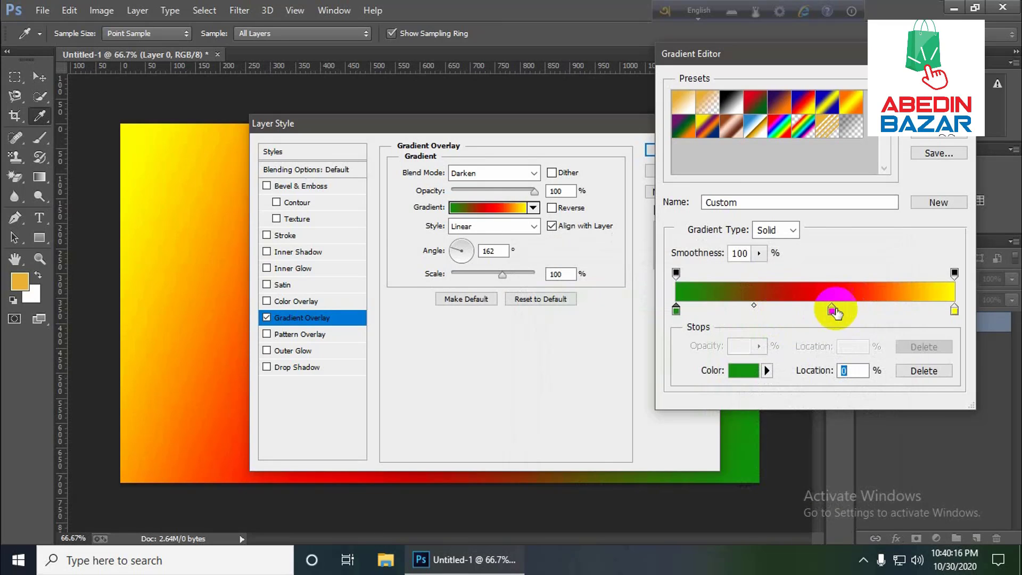
{"action": "left_click_drag", "start_coordinate": [833, 310], "coordinate": [855, 309]}
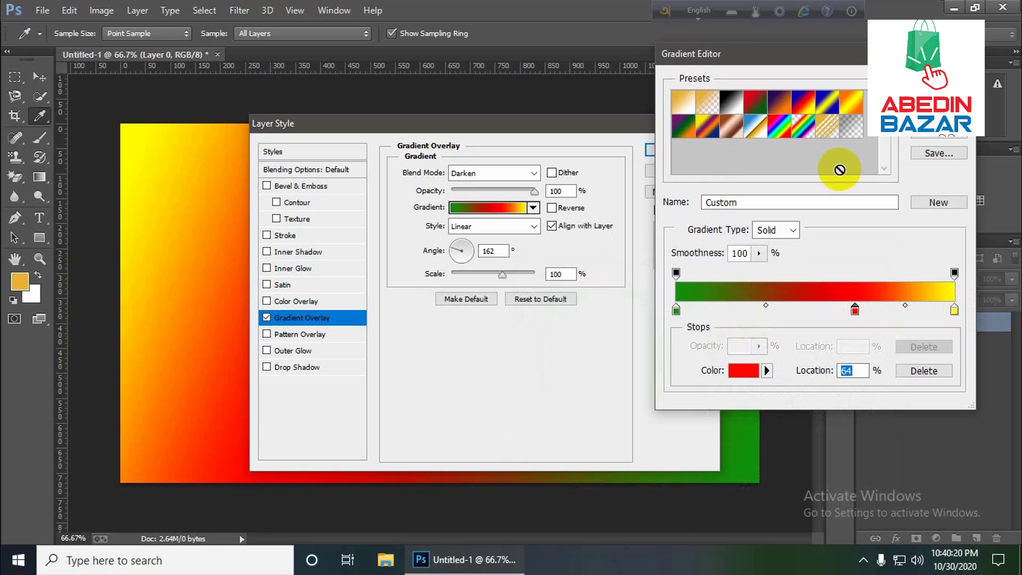
Step: Accept the edited green-red-yellow gradient and apply the Gradient Overlay to Layer 0
{"action": "left_click", "coordinate": [940, 90]}
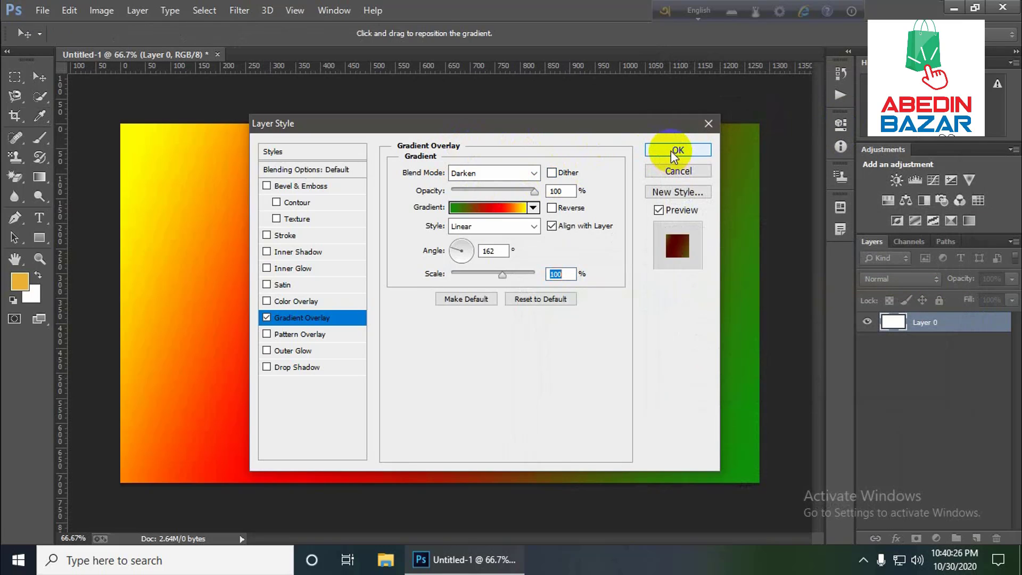
{"action": "left_click", "coordinate": [674, 151]}
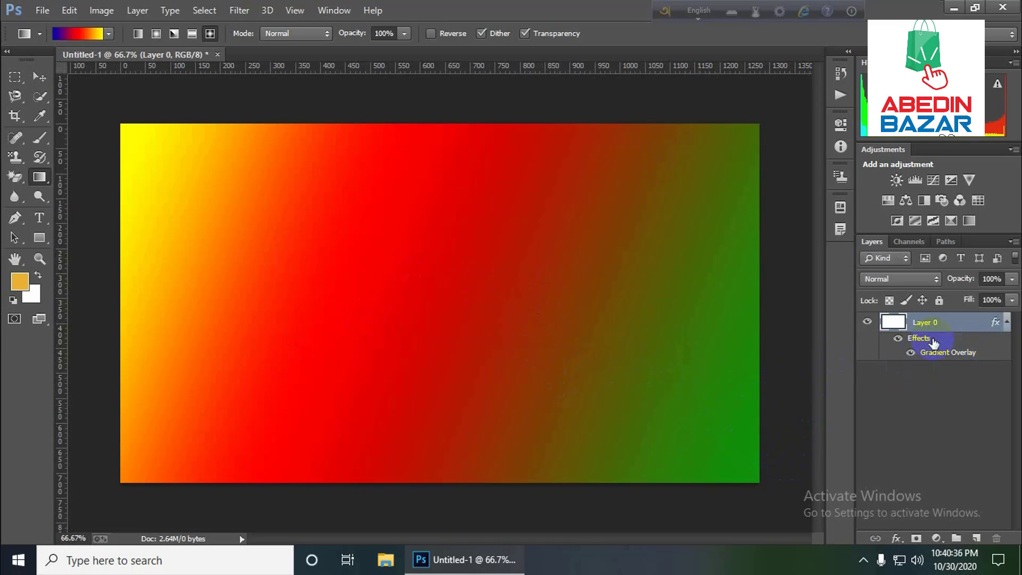
Step: Reopen Layer 0's Gradient Overlay settings and view the New Style options without saving a style
{"action": "double_click", "coordinate": [953, 356]}
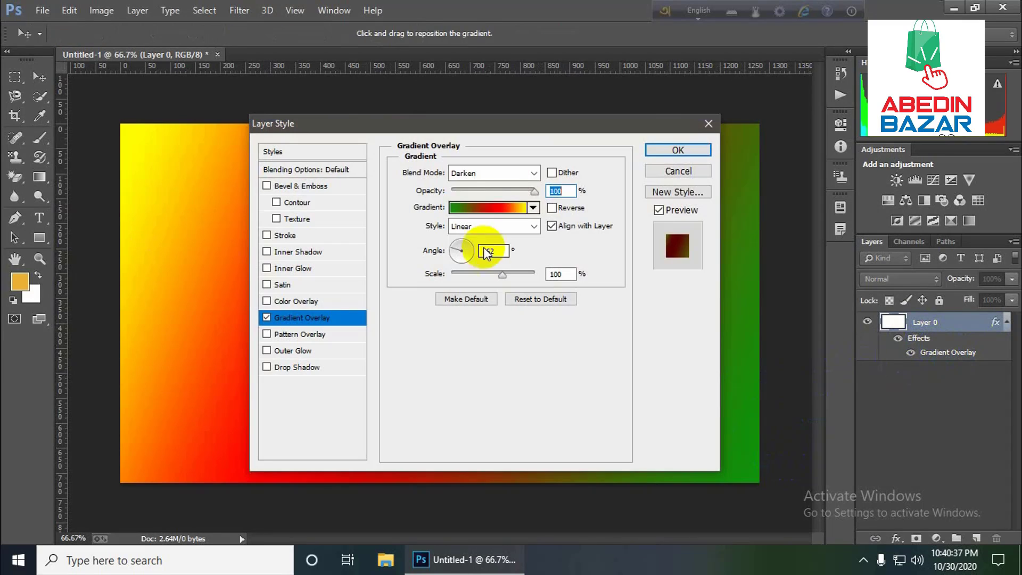
{"action": "left_click", "coordinate": [672, 190]}
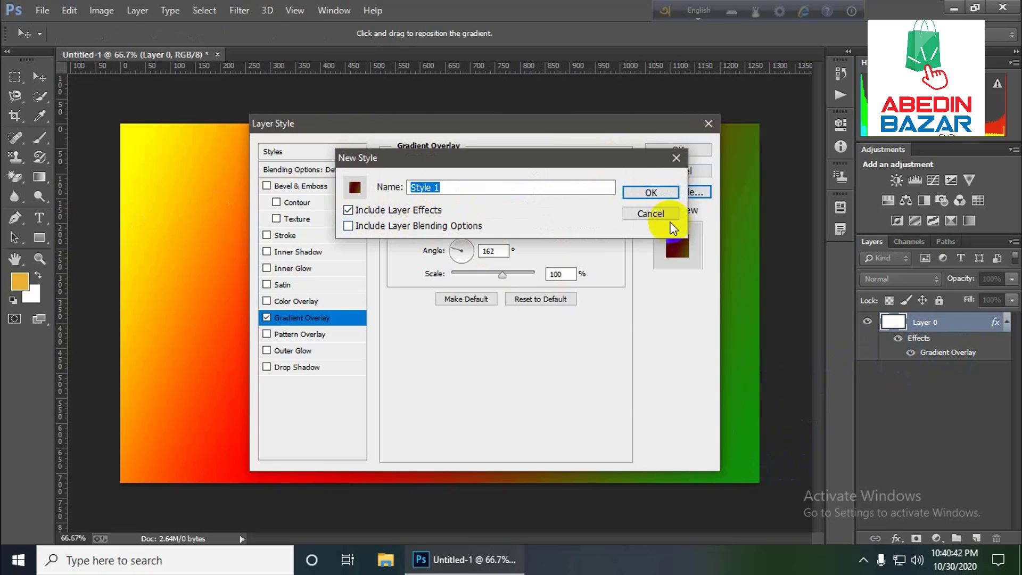
{"action": "left_click", "coordinate": [675, 159]}
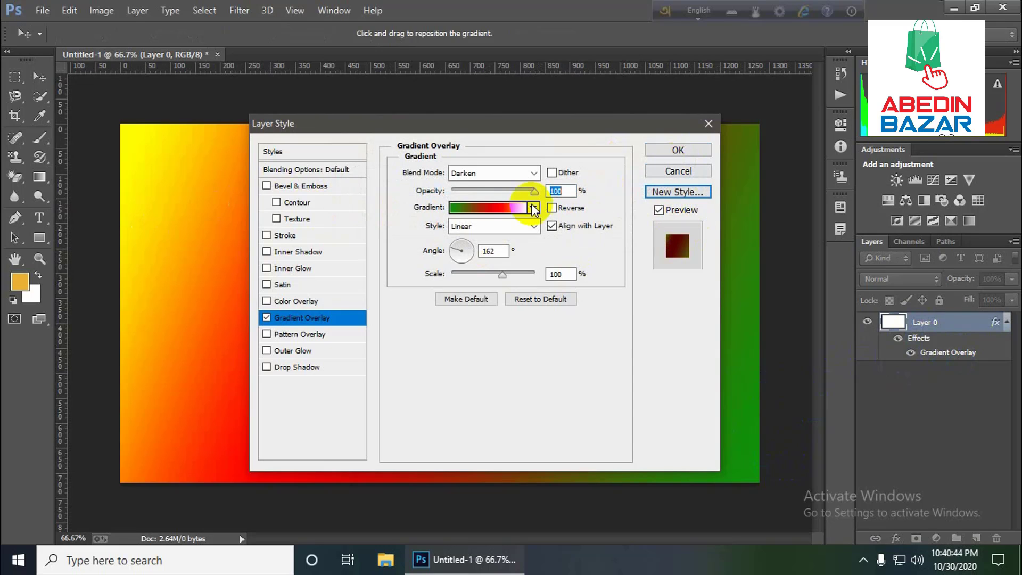
{"action": "left_click", "coordinate": [499, 229]}
{"action": "left_click", "coordinate": [499, 229]}
Step: Save the overlay's current gradient as a new preset named "my color," and close the layer style settings
{"action": "left_click", "coordinate": [534, 207]}
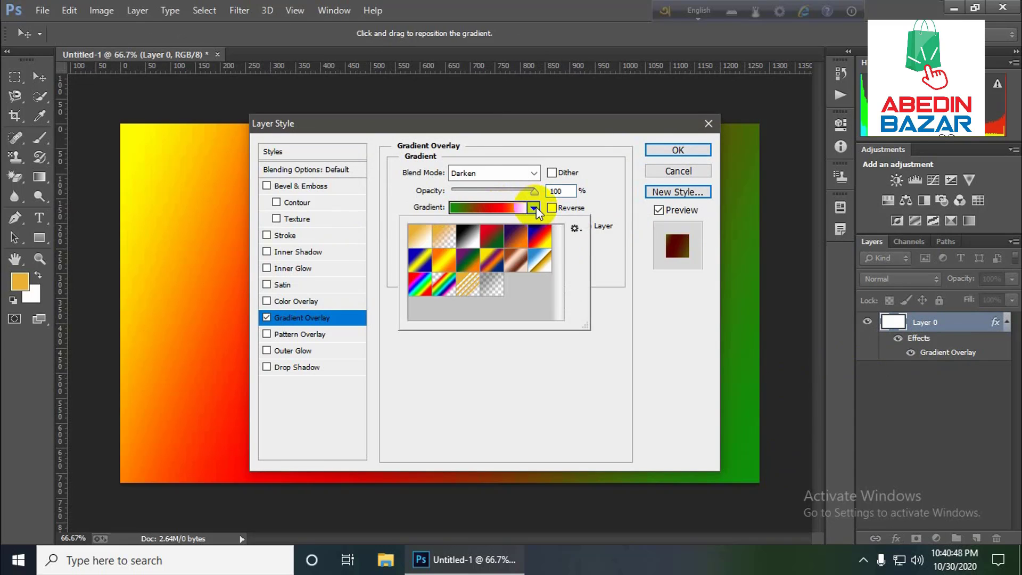
{"action": "left_click", "coordinate": [575, 229]}
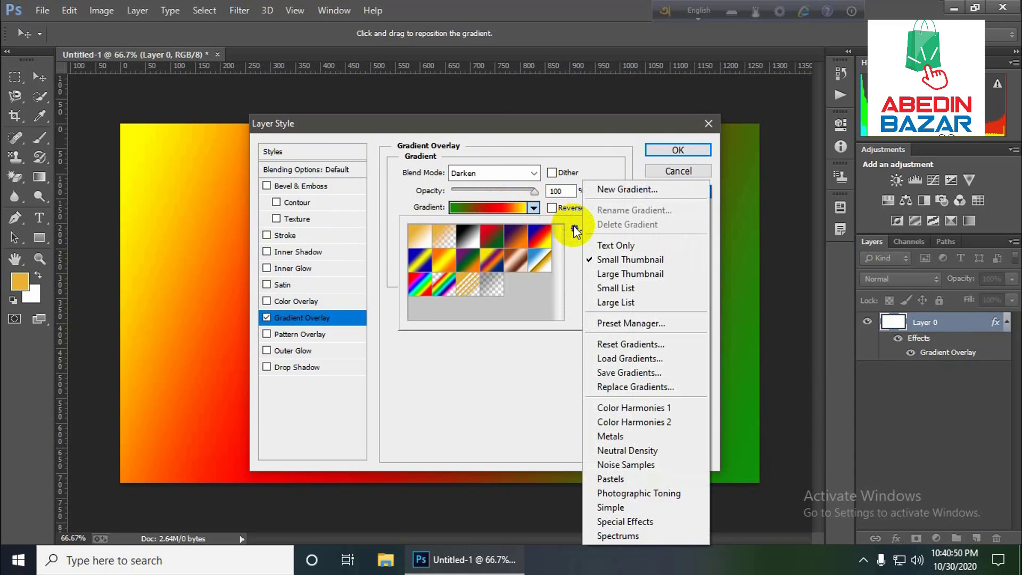
{"action": "left_click", "coordinate": [602, 186]}
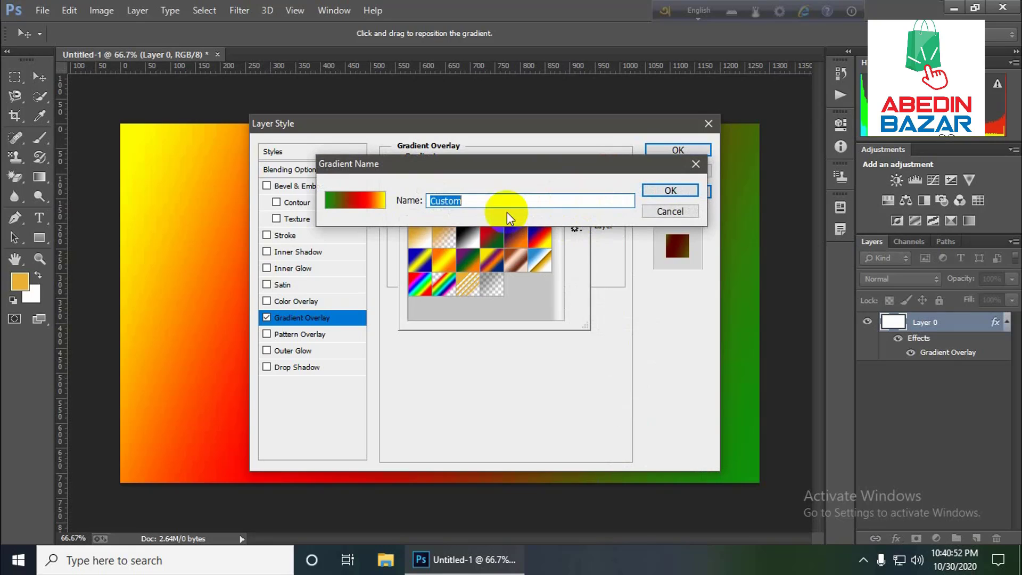
{"action": "left_click", "coordinate": [471, 200]}
{"action": "double_click", "coordinate": [456, 201]}
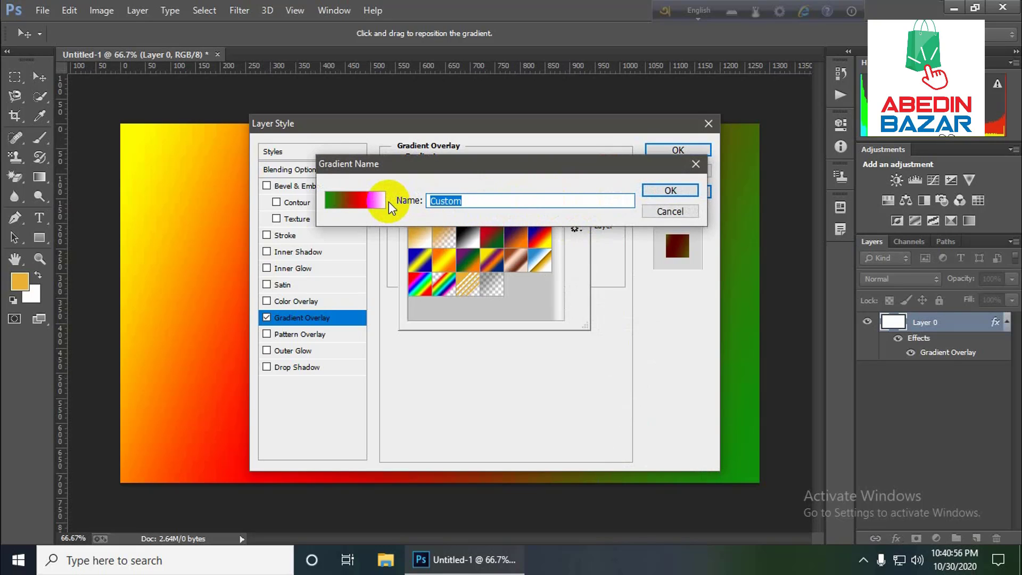
{"action": "type", "text": "my color,"}
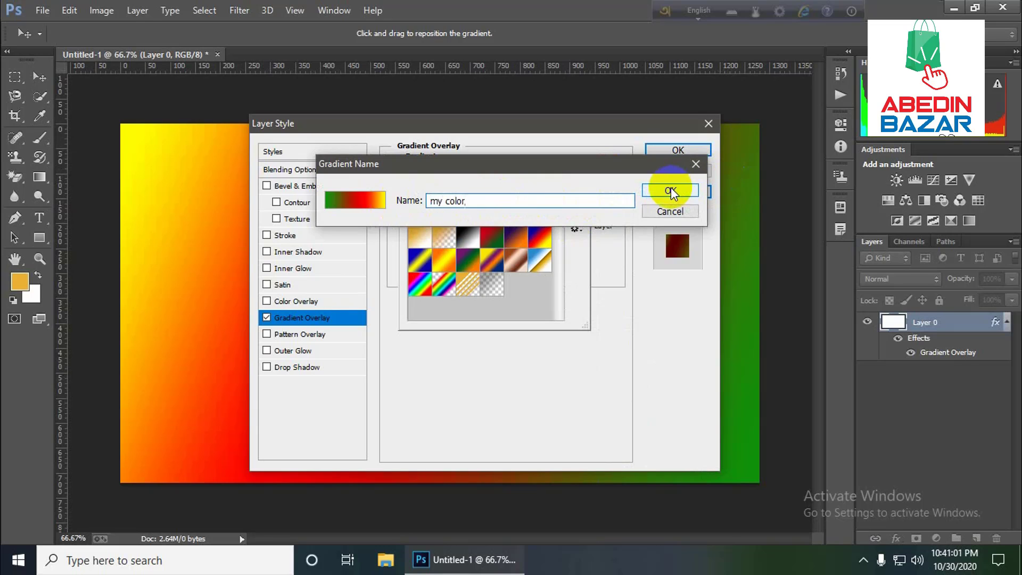
{"action": "left_click", "coordinate": [670, 190]}
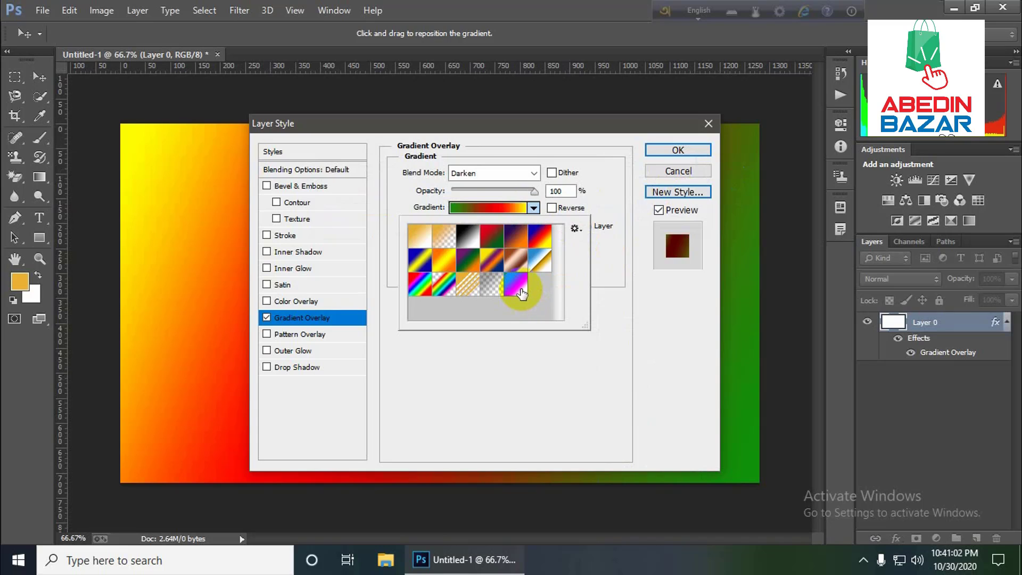
{"action": "double_click", "coordinate": [522, 292]}
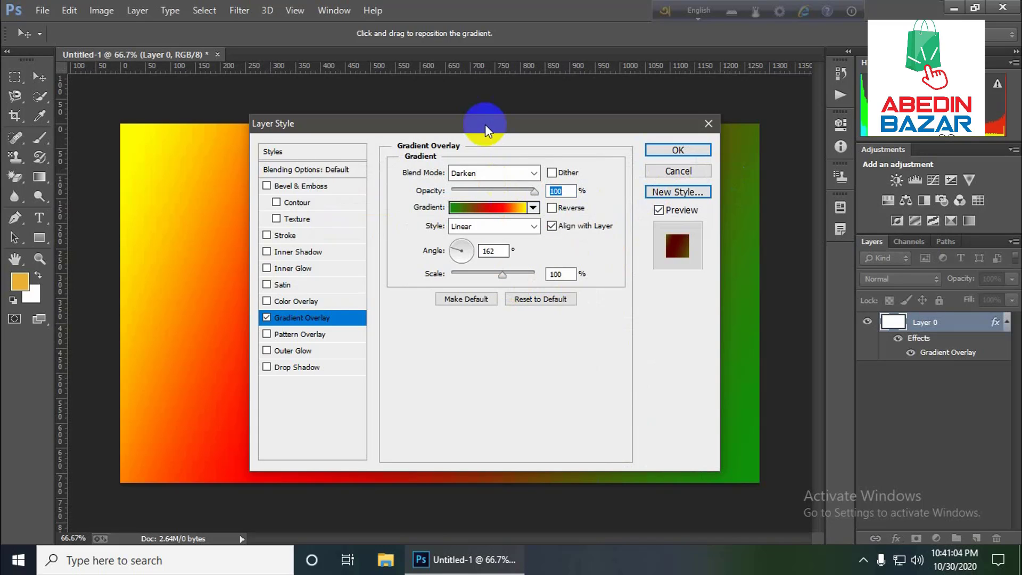
{"action": "left_click_drag", "start_coordinate": [484, 124], "coordinate": [544, 219]}
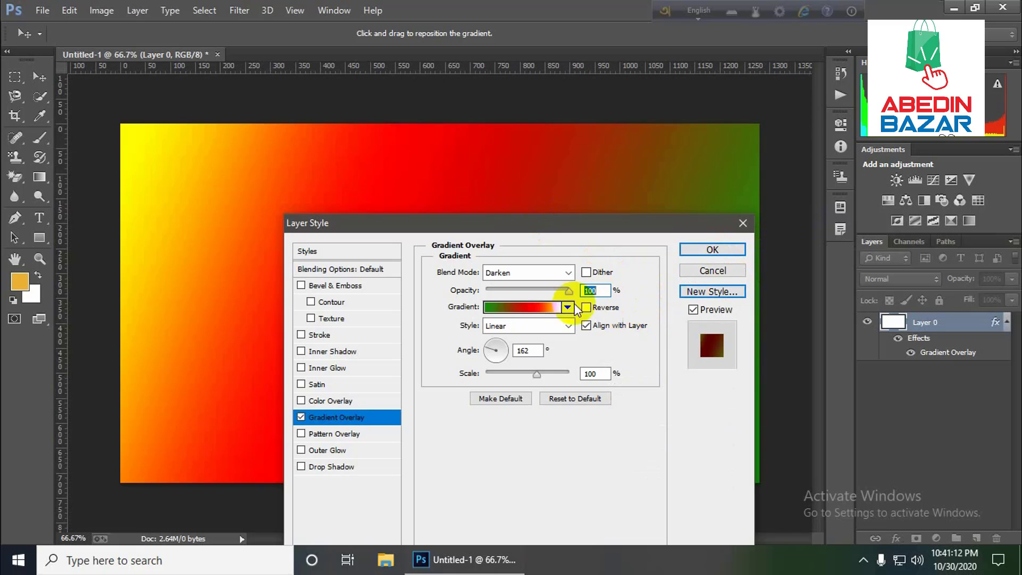
{"action": "left_click", "coordinate": [724, 270]}
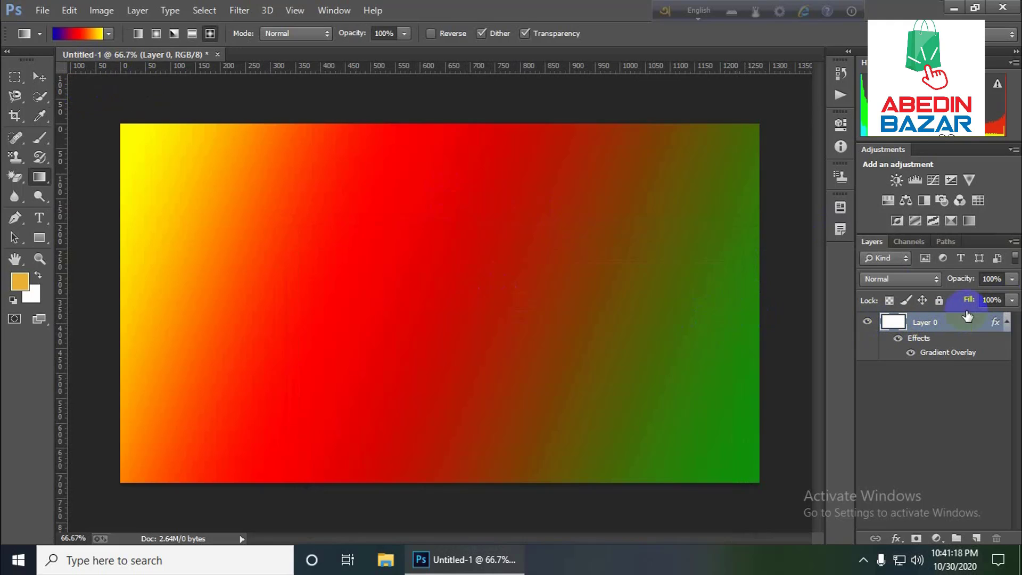
{"action": "left_click", "coordinate": [43, 9]}
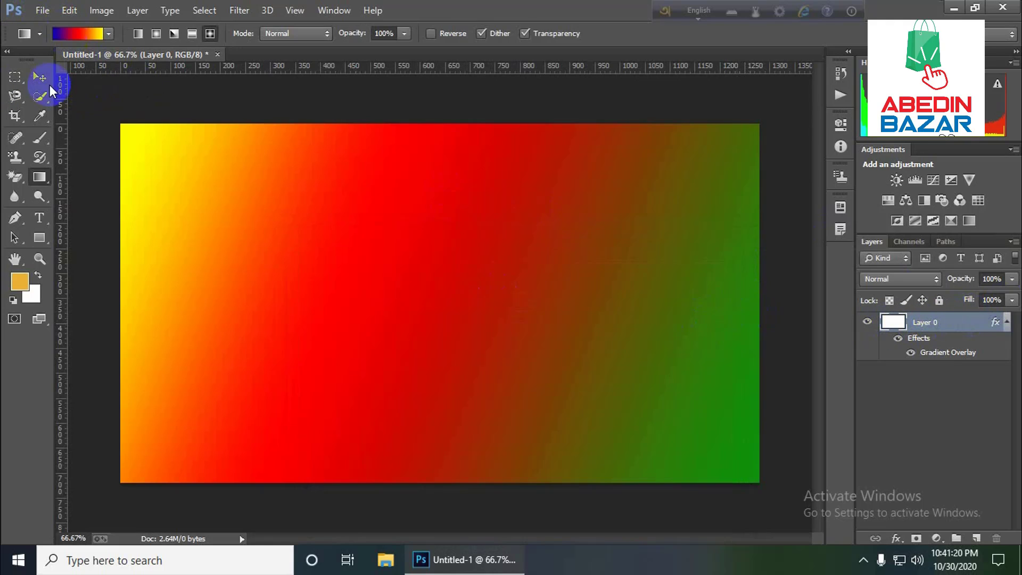
{"action": "right_click", "coordinate": [42, 175]}
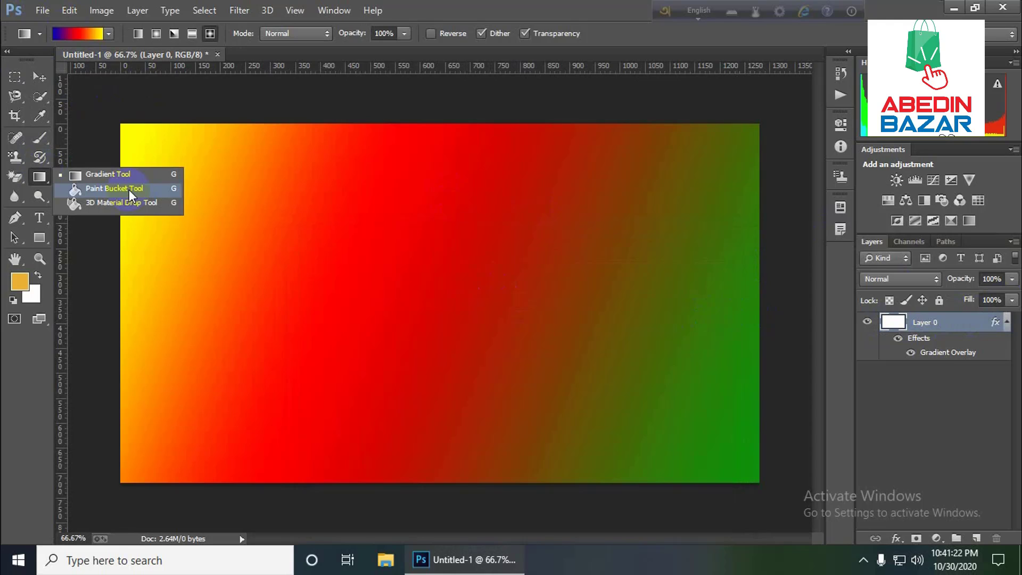
{"action": "left_click", "coordinate": [42, 178]}
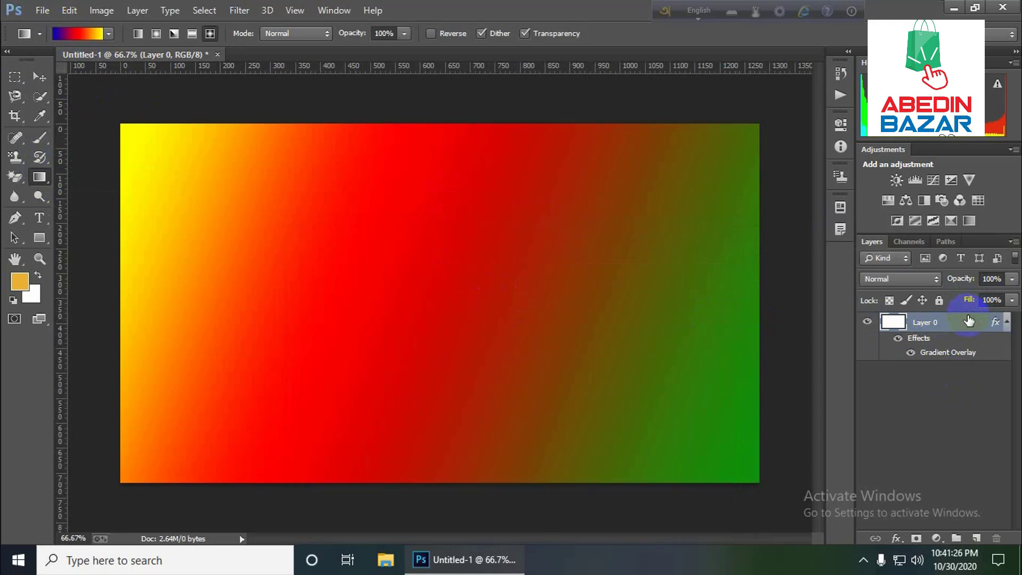
{"action": "left_click", "coordinate": [210, 33]}
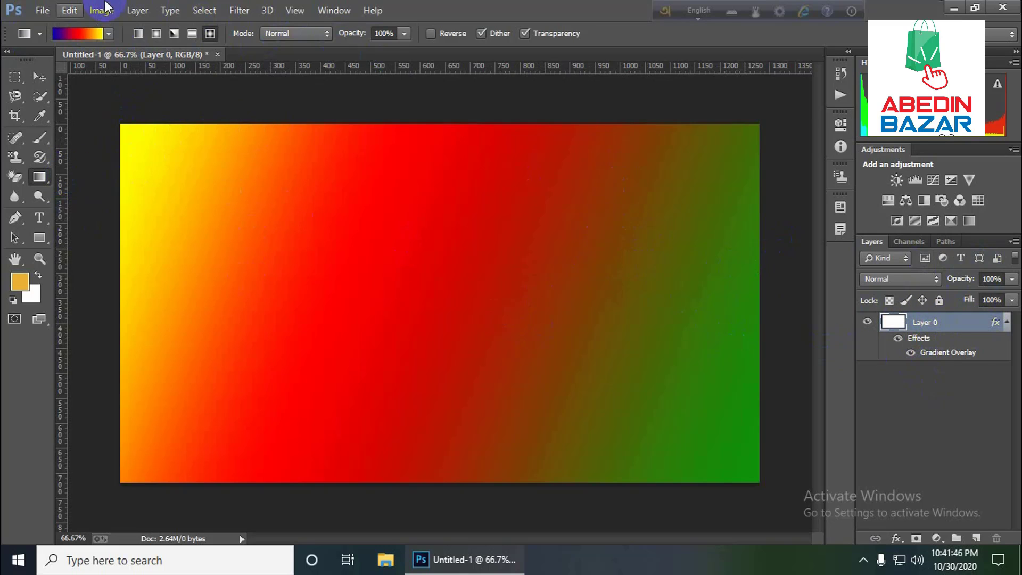
Step: Close the Untitled-1 document without saving its changes
{"action": "left_click", "coordinate": [220, 55]}
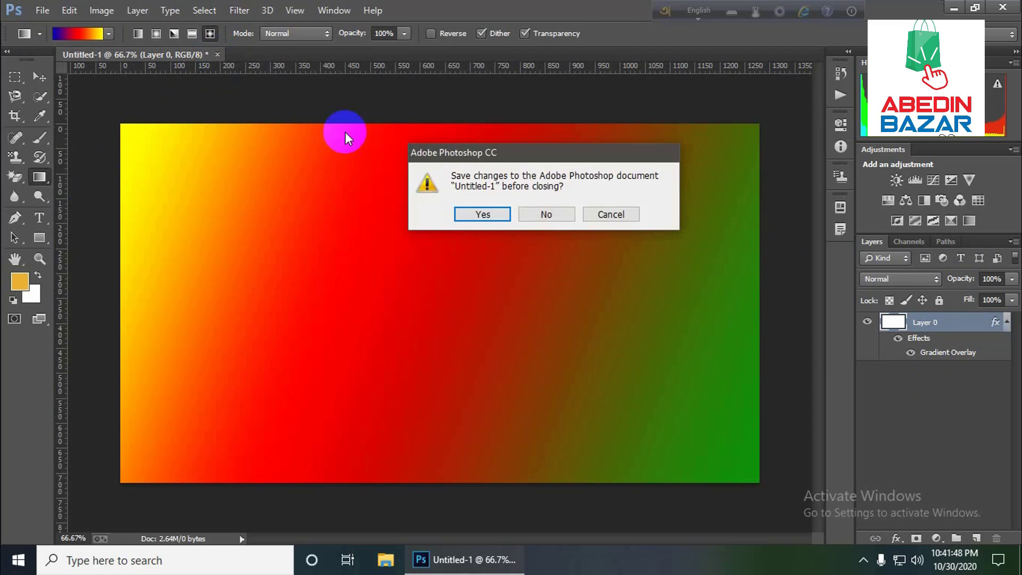
{"action": "left_click", "coordinate": [558, 209]}
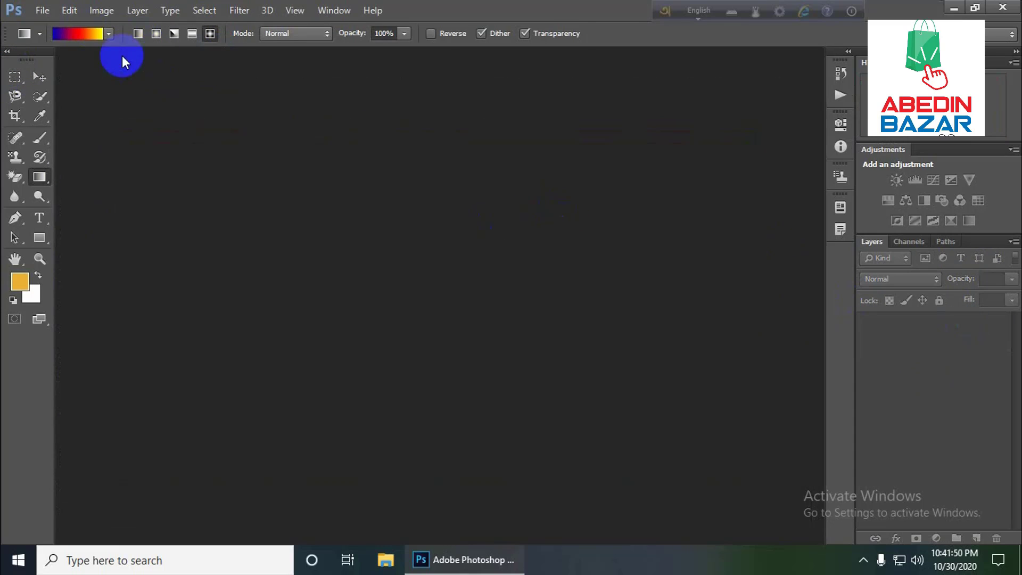
Step: Create a new 1280 × 720 pixel document at 300 pixels/inch in RGB Color with a white background
{"action": "left_click", "coordinate": [33, 12]}
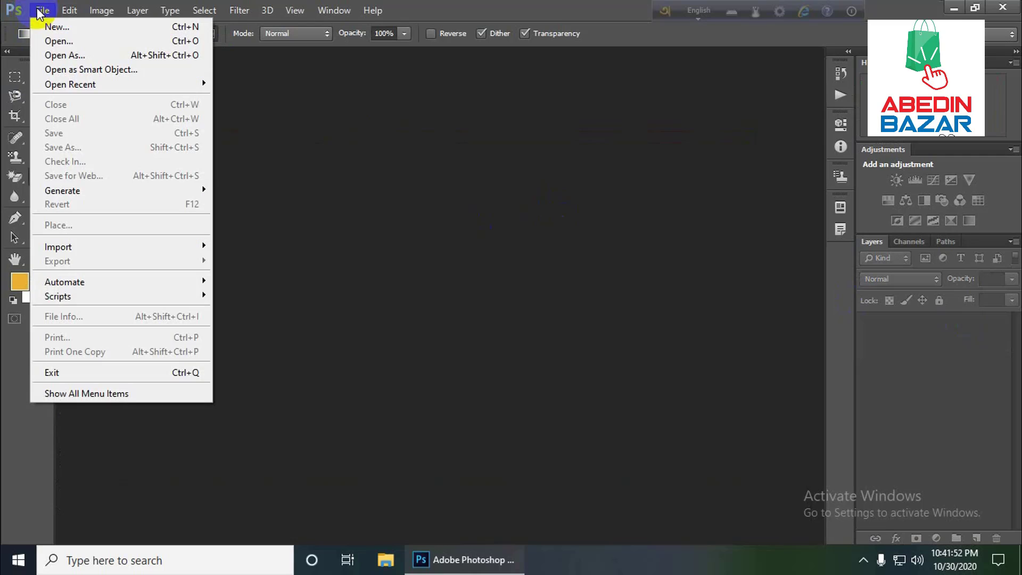
{"action": "left_click", "coordinate": [51, 25]}
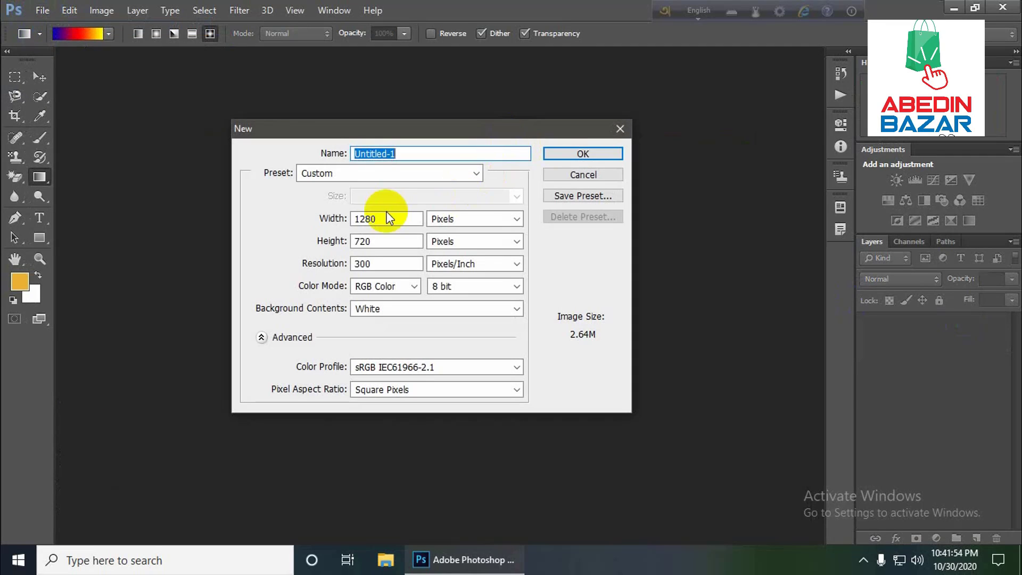
{"action": "left_click", "coordinate": [583, 155]}
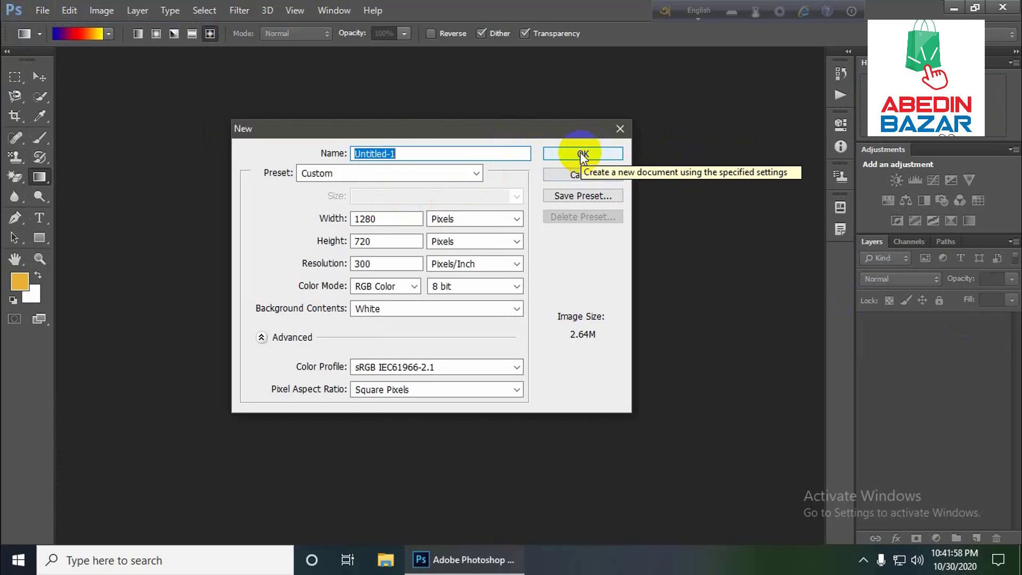
{"action": "left_click", "coordinate": [583, 154]}
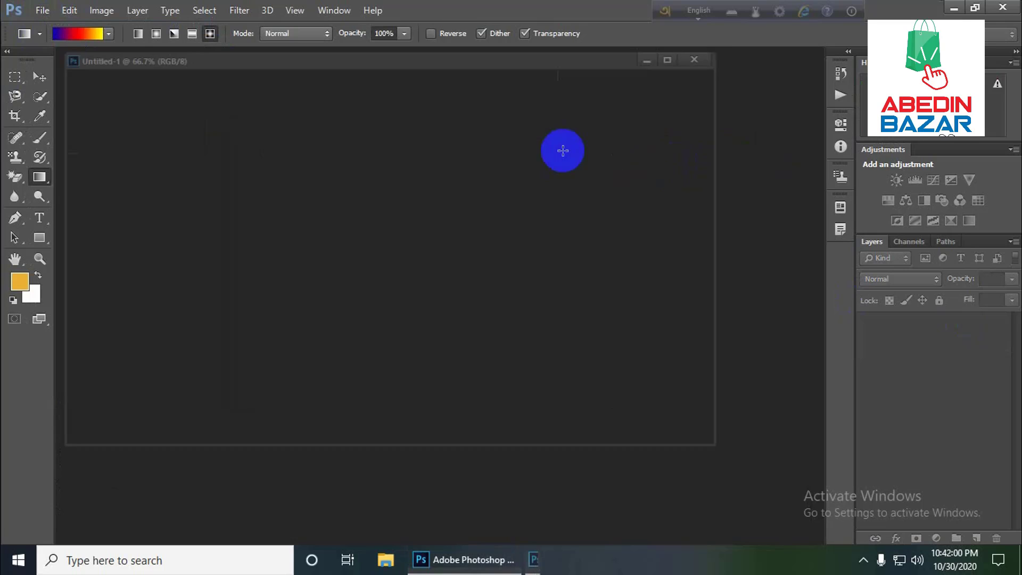